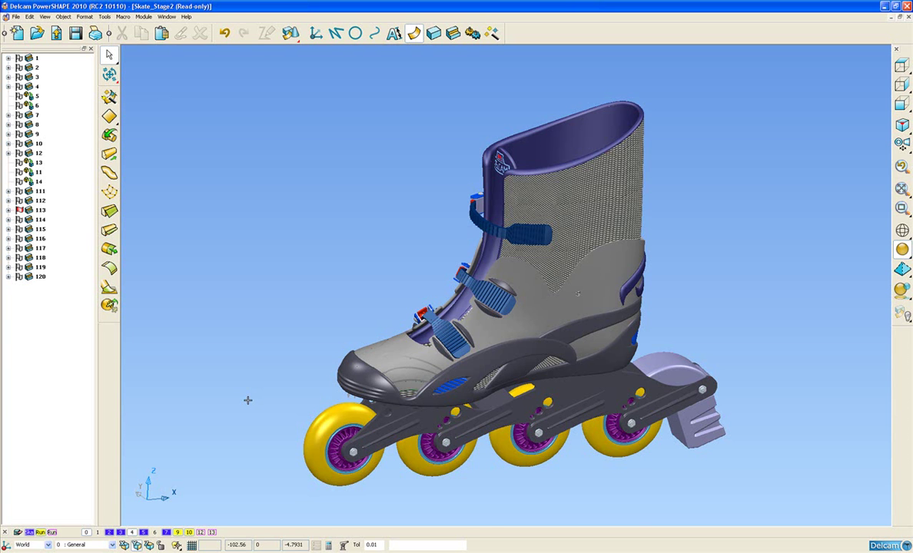
Step: Hide the assembled skate by turning off the Ska and Run level groups, and display only level 1
middle_drag(478, 324, 351, 320)
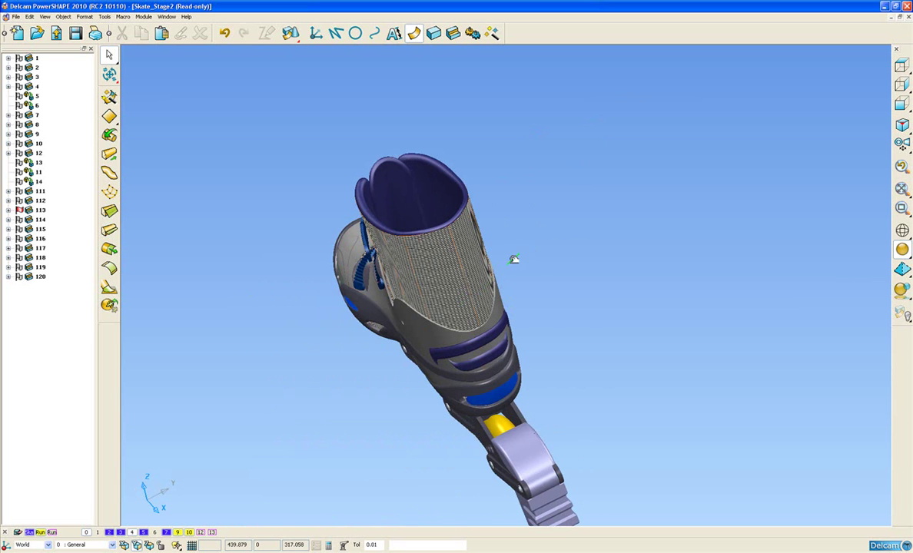
middle_drag(513, 259, 371, 310)
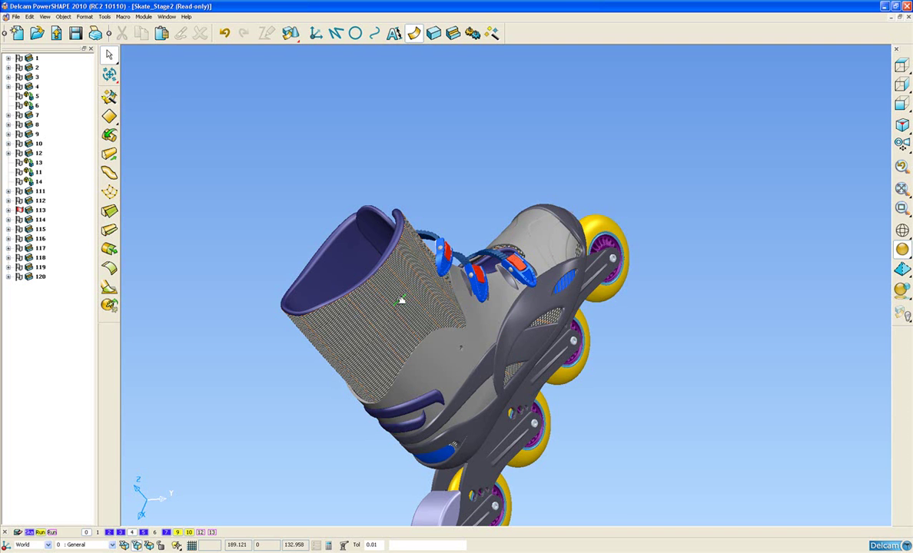
middle_drag(311, 358, 593, 244)
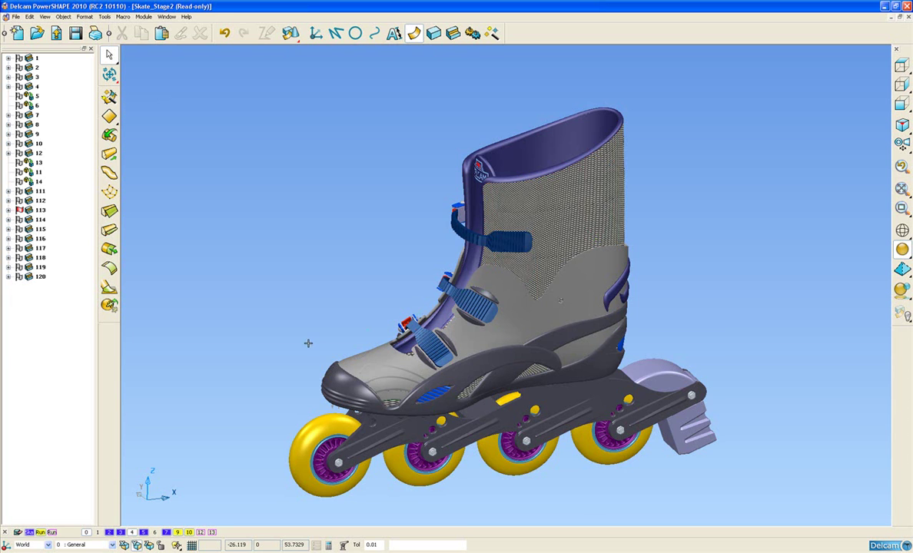
middle_drag(310, 344, 351, 334)
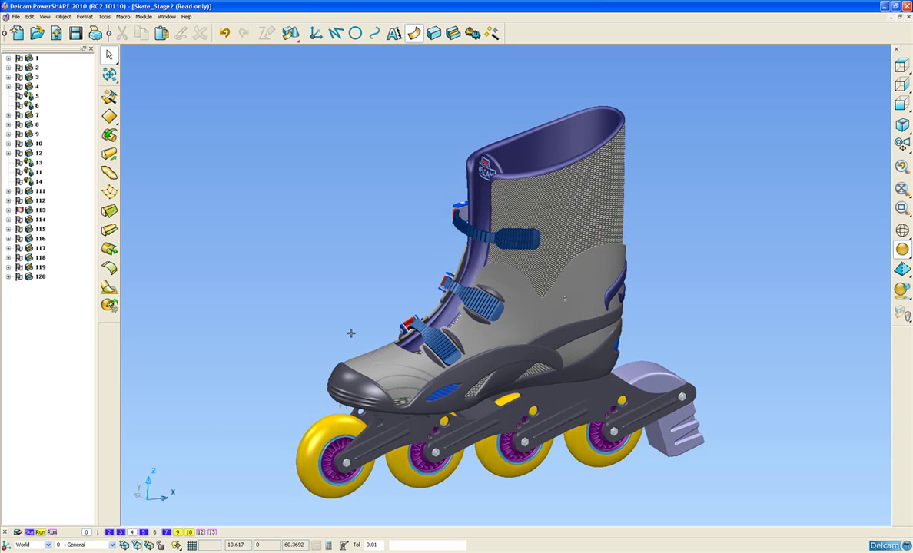
click(29, 533)
click(40, 532)
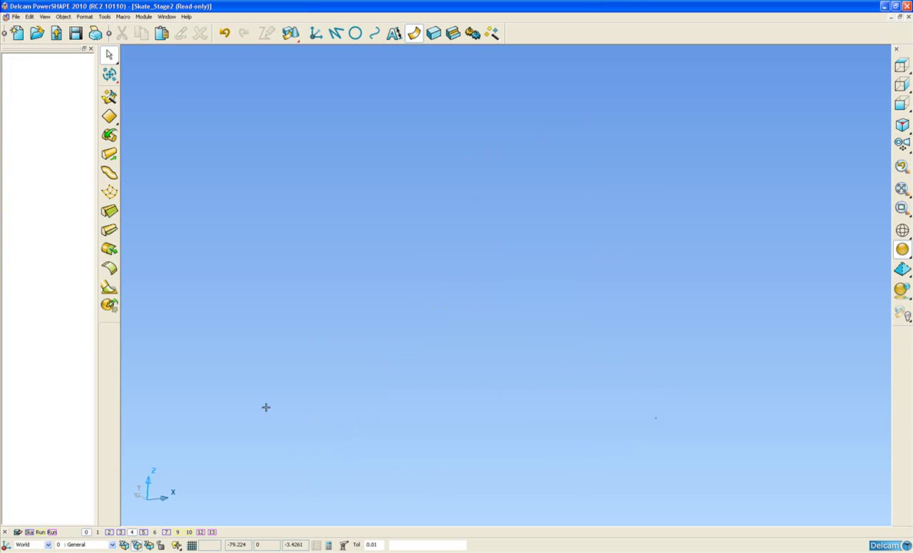
click(98, 532)
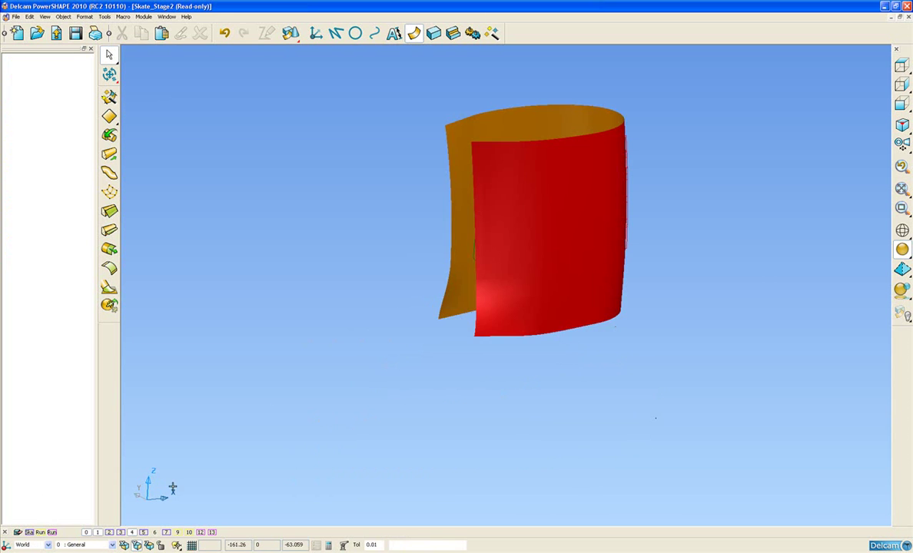
Step: Convert the large wrapped boot surface into a solid and make it the active solid
middle_drag(418, 275, 534, 342)
middle_drag(521, 288, 491, 320)
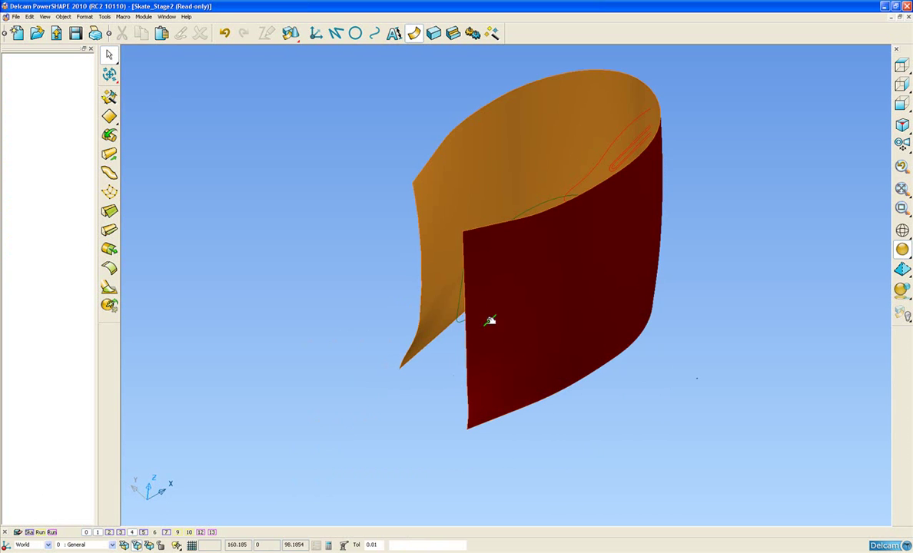
click(435, 181)
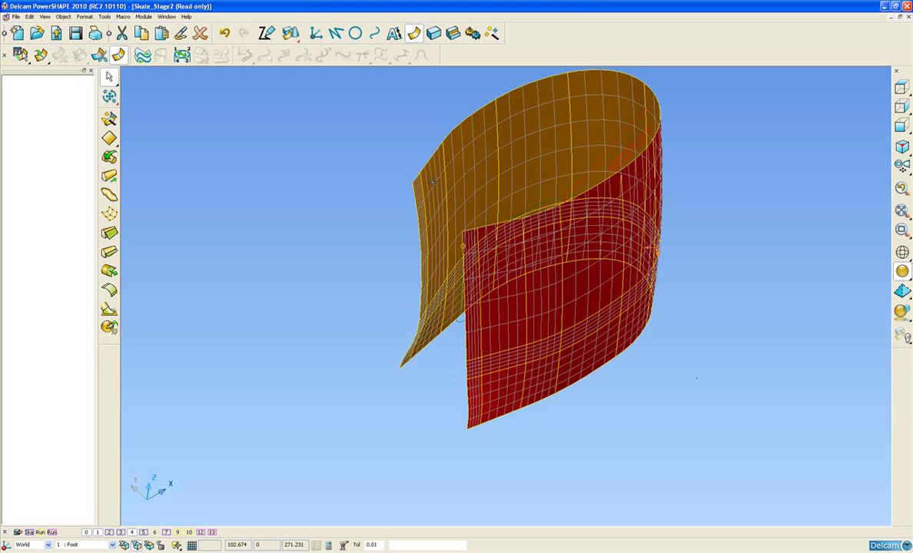
shift+middle_drag(433, 182, 434, 218)
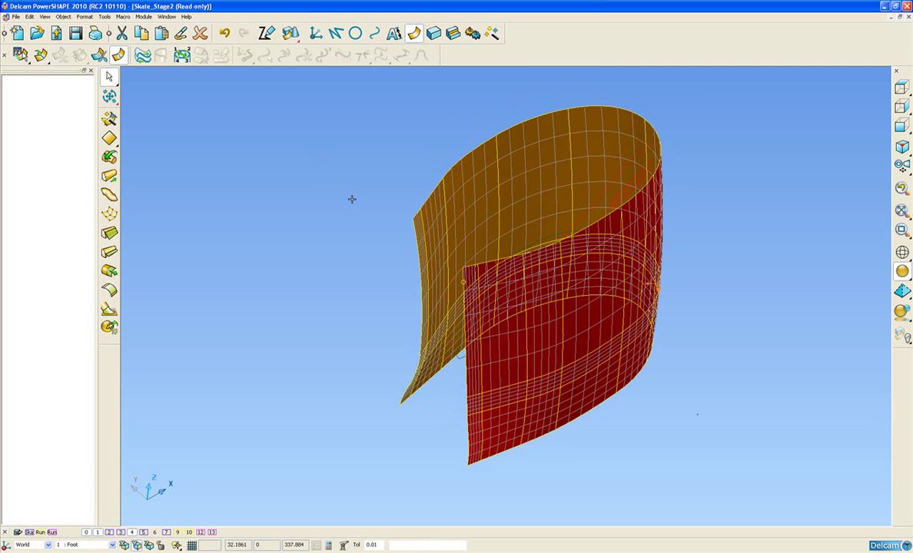
right_click(430, 264)
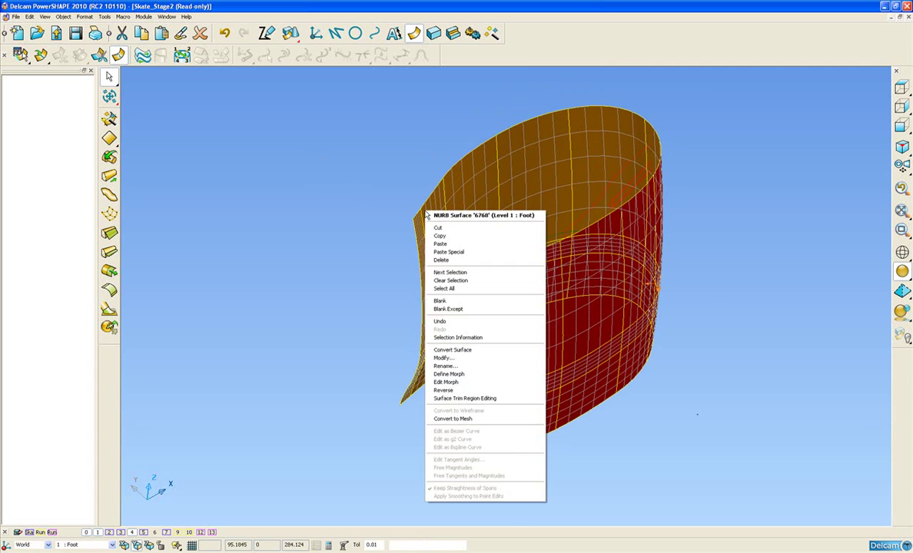
click(441, 304)
mouse_move(550, 391)
middle_down()
mouse_move(558, 310)
mouse_move(417, 217)
mouse_move(435, 220)
middle_up()
click(434, 220)
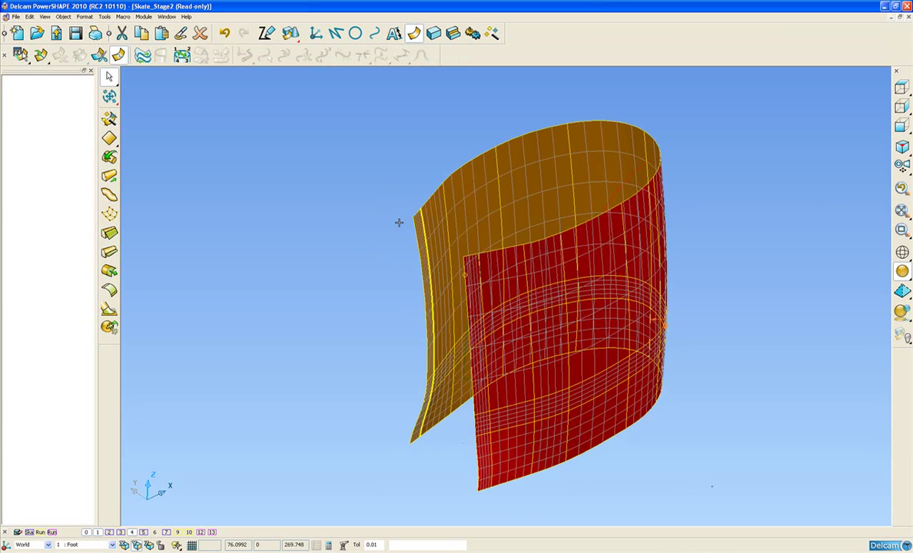
click(433, 33)
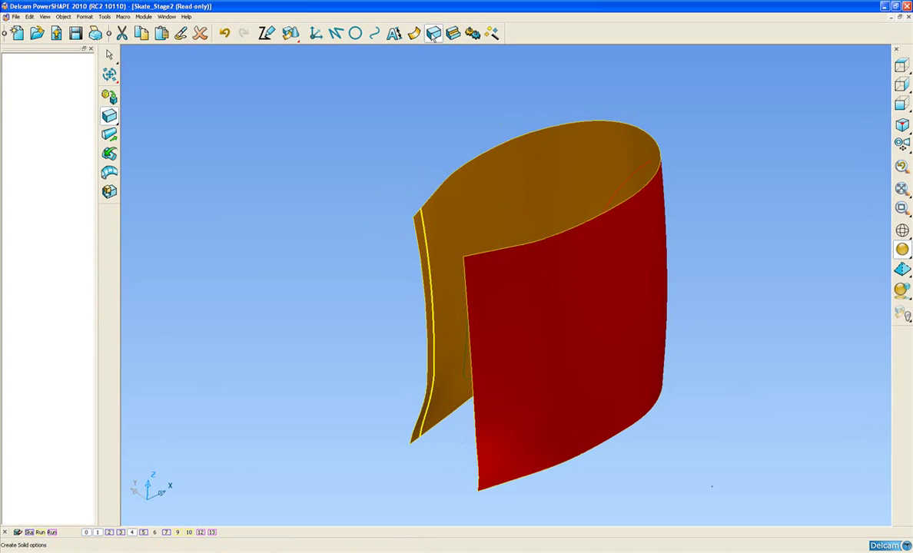
click(110, 97)
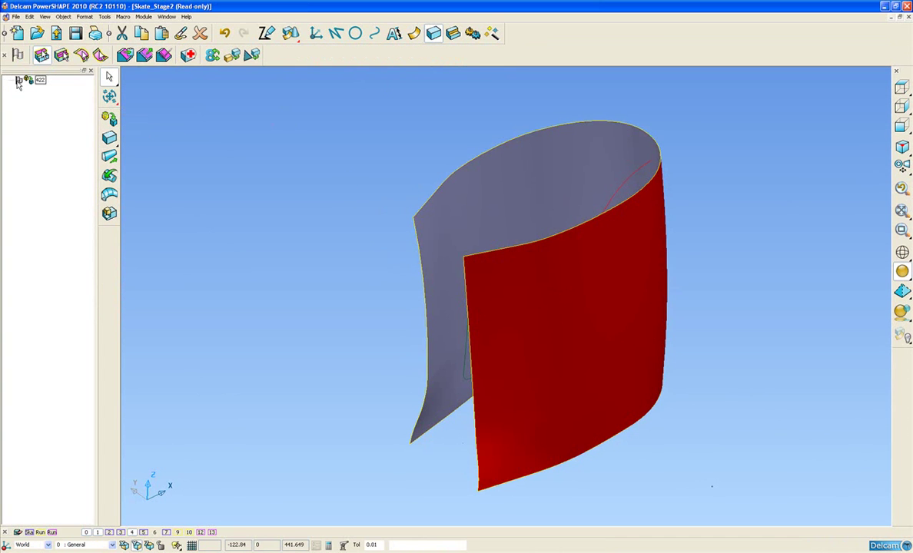
click(19, 80)
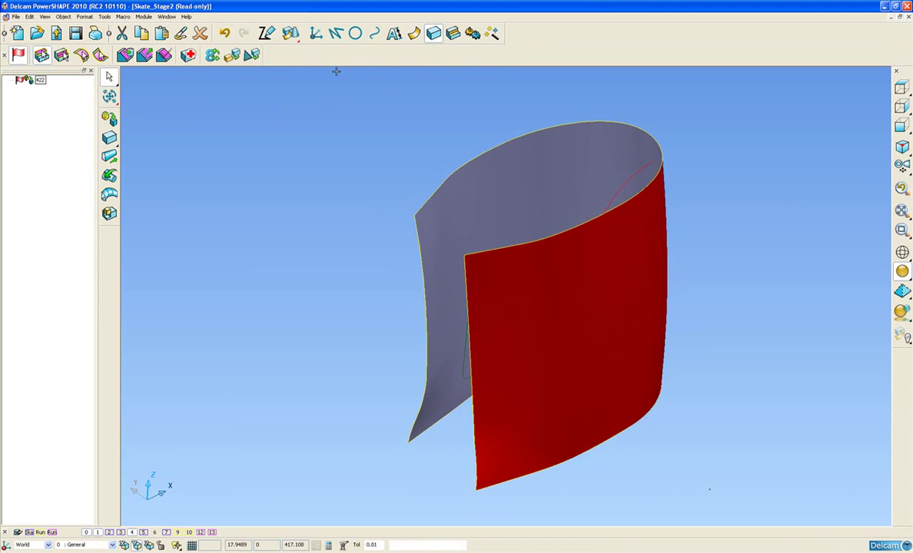
Step: Thicken the active boot solid with a thickness of 4
click(452, 34)
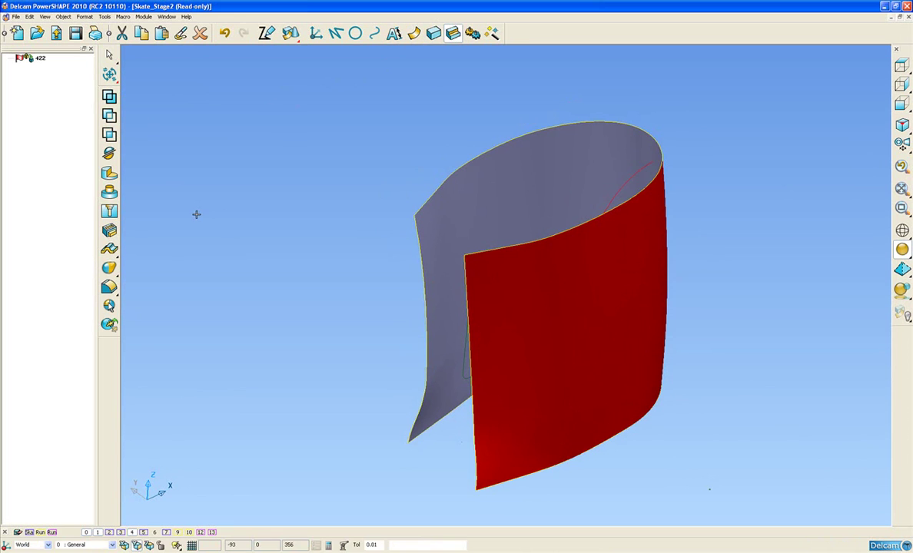
click(110, 286)
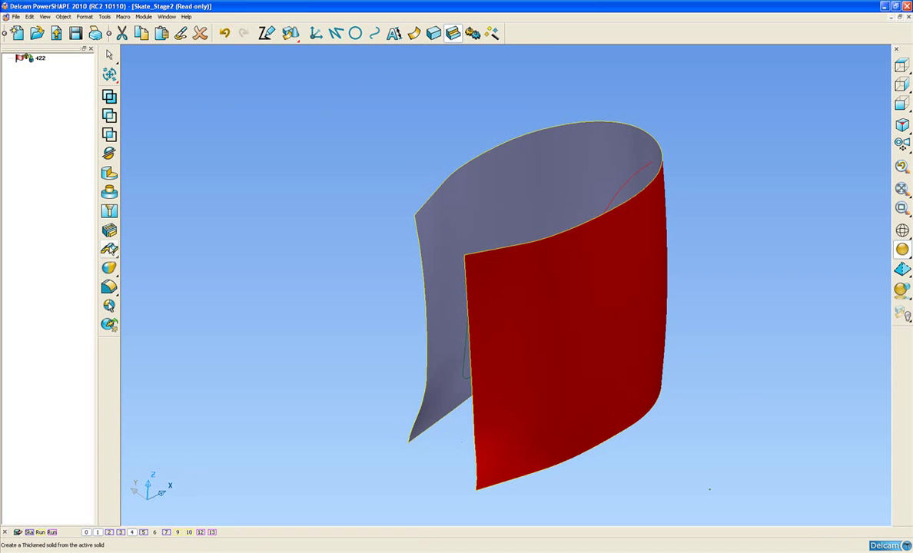
click(110, 249)
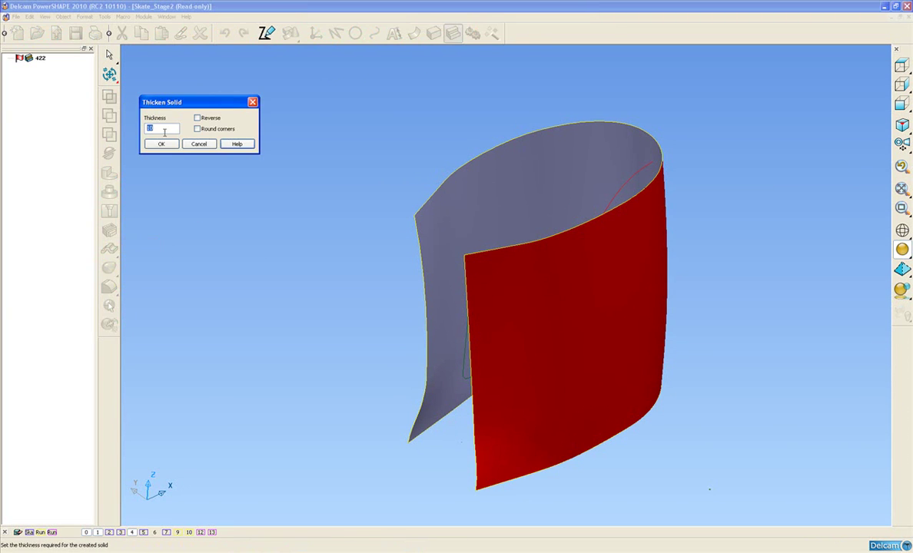
text(4)
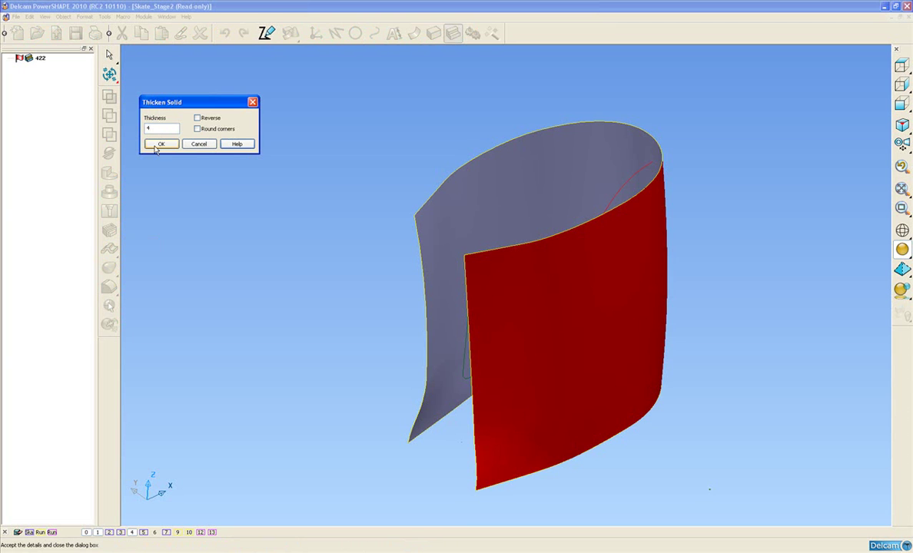
click(159, 144)
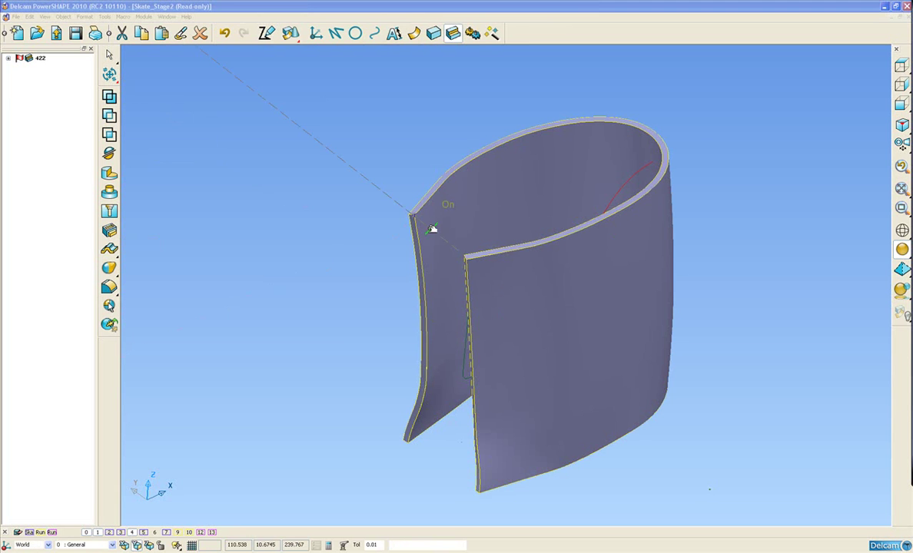
Step: Cut the thickened solid with the closed side-profile curve, type Through in both directions, keeping only the material inside the sketch
middle_drag(553, 241, 550, 316)
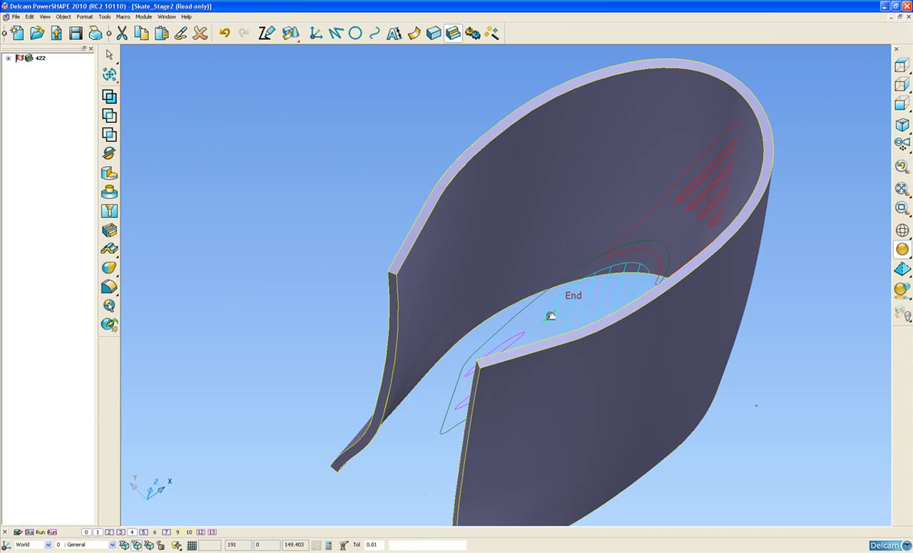
click(520, 313)
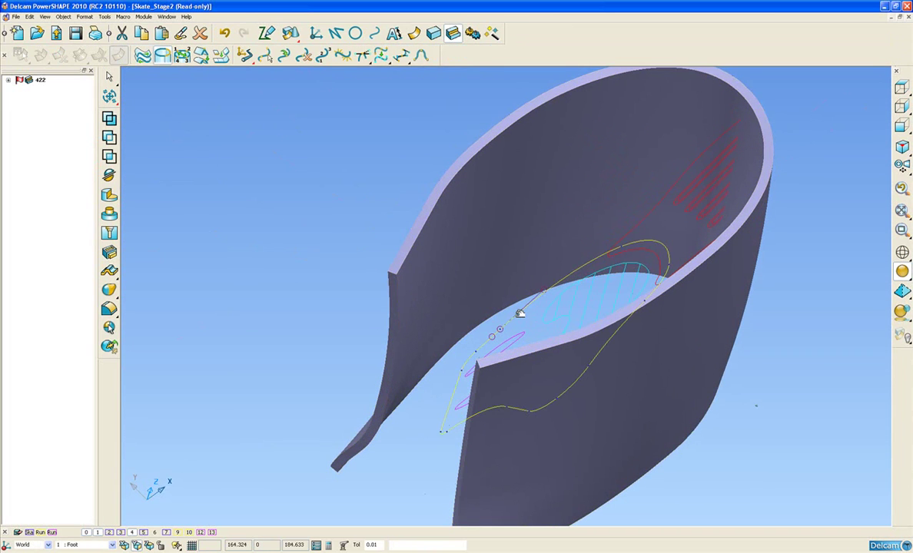
middle_drag(547, 302, 447, 206)
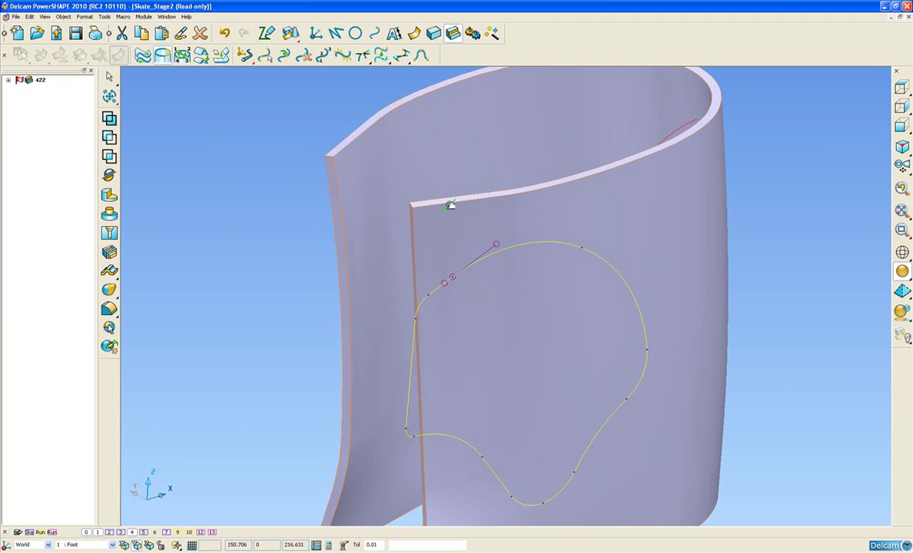
ctrl+middle_drag(498, 254, 620, 330)
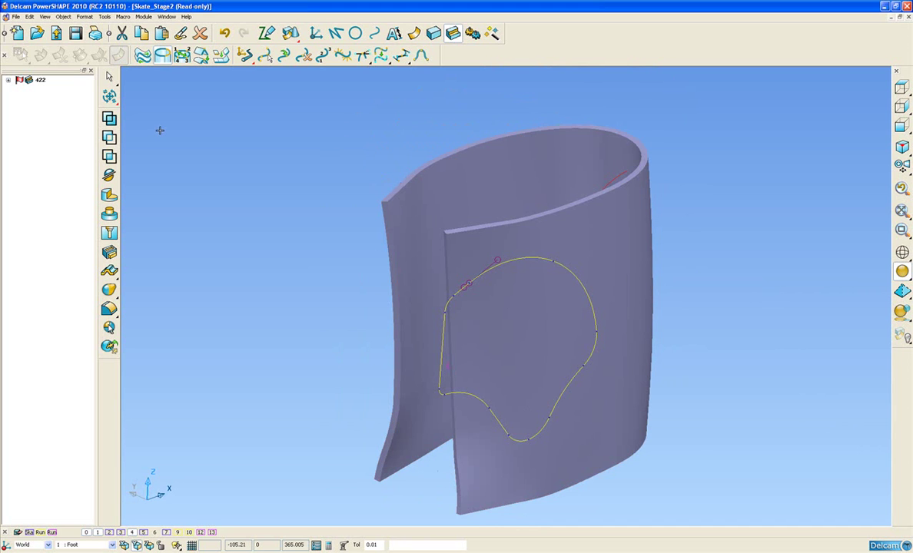
click(110, 195)
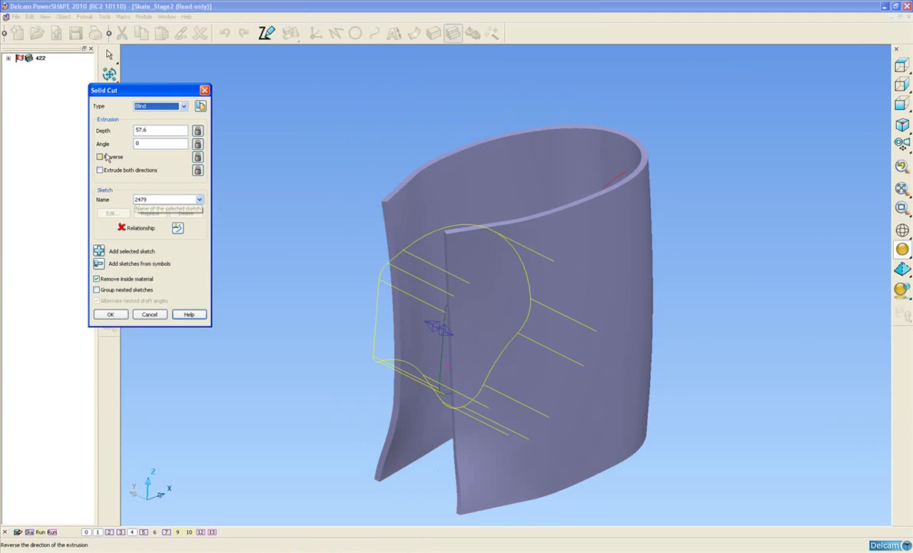
click(158, 106)
click(143, 120)
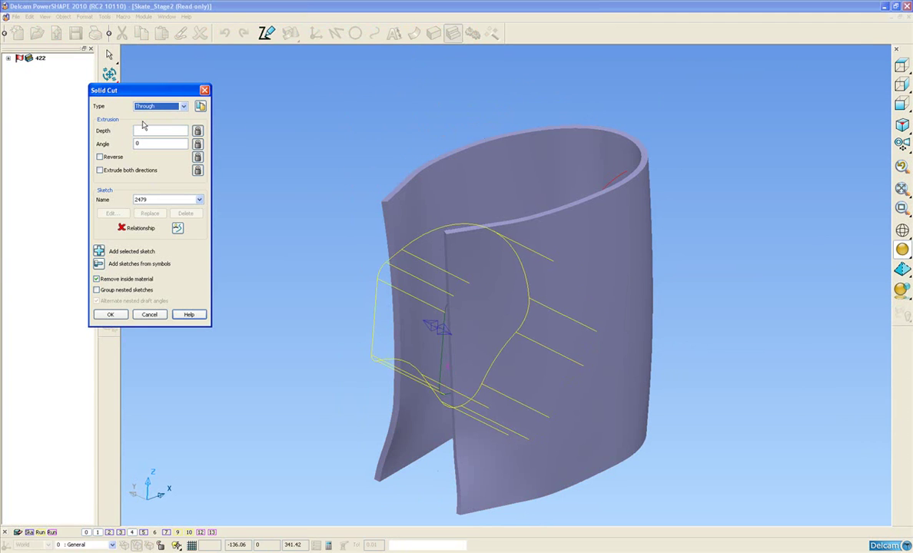
click(100, 170)
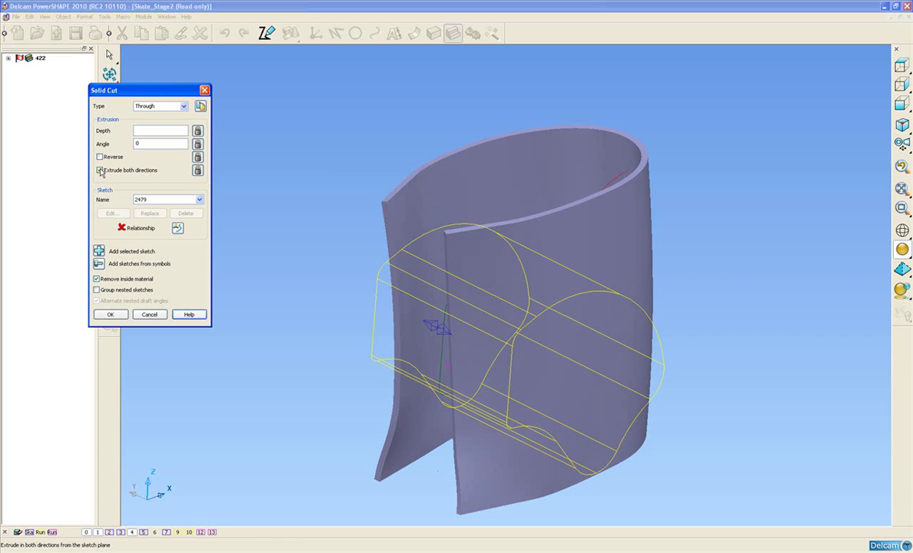
middle_drag(268, 261, 465, 258)
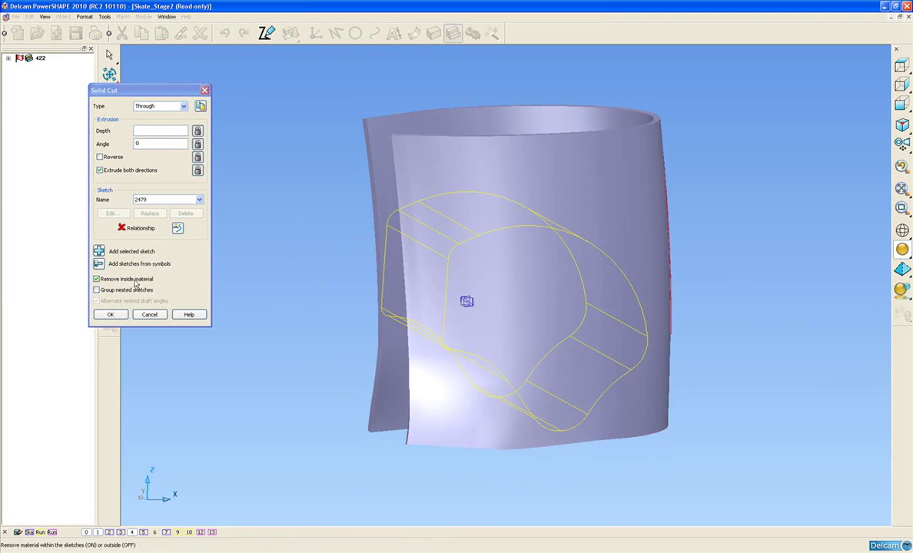
click(97, 279)
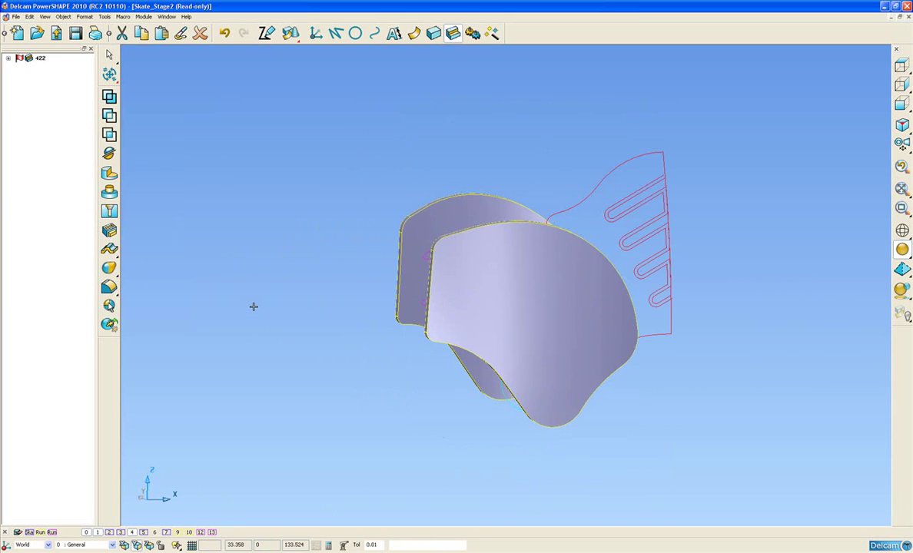
Step: Start a fillet with radius 2 and choose the inner and outer outline edges of the far side panel
middle_drag(310, 281, 432, 378)
middle_drag(475, 338, 394, 266)
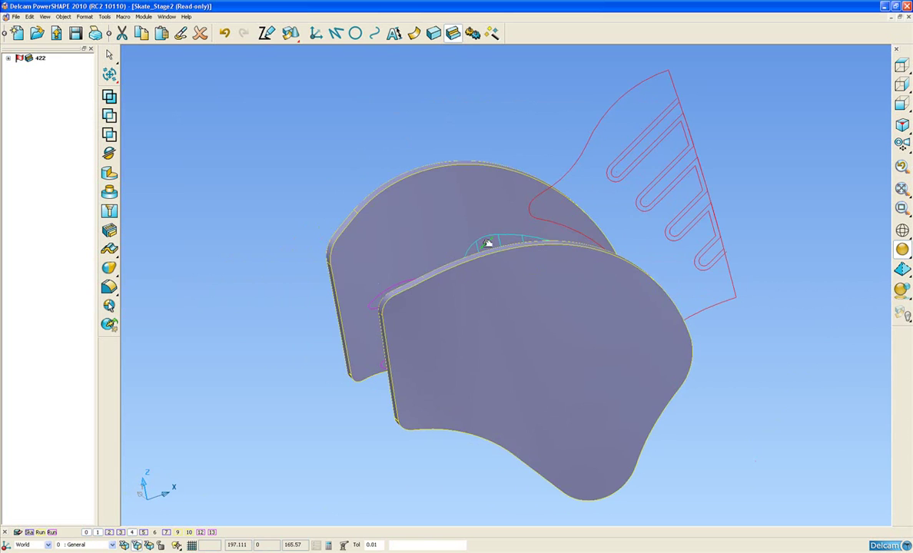
mouse_move(489, 244)
middle_down()
mouse_move(490, 348)
mouse_move(537, 353)
mouse_move(546, 258)
mouse_move(505, 243)
middle_up()
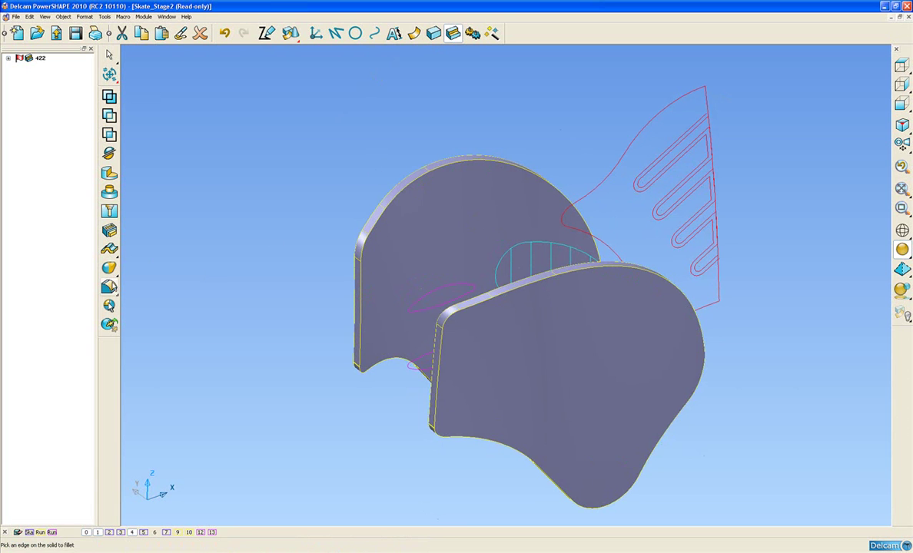
click(109, 268)
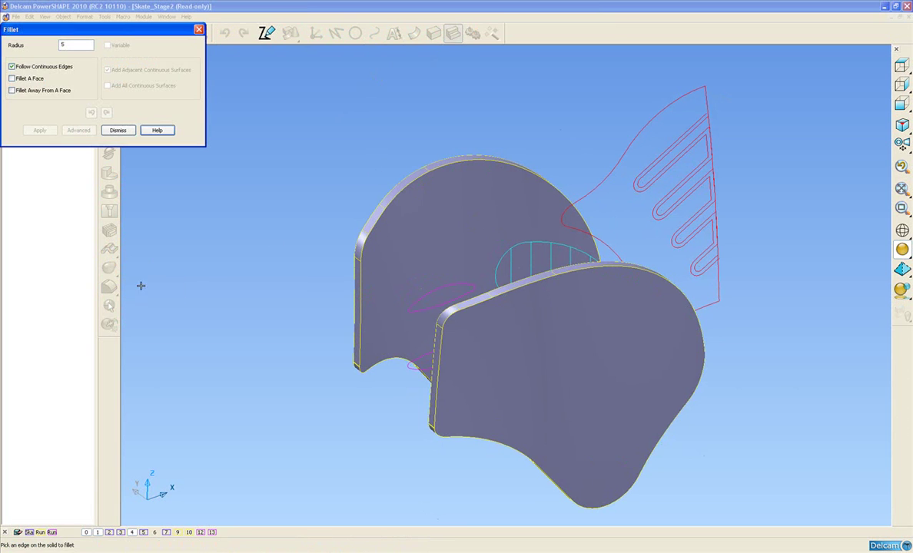
double_click(60, 45)
text(2)
click(364, 293)
scroll(317, 300, up, 3)
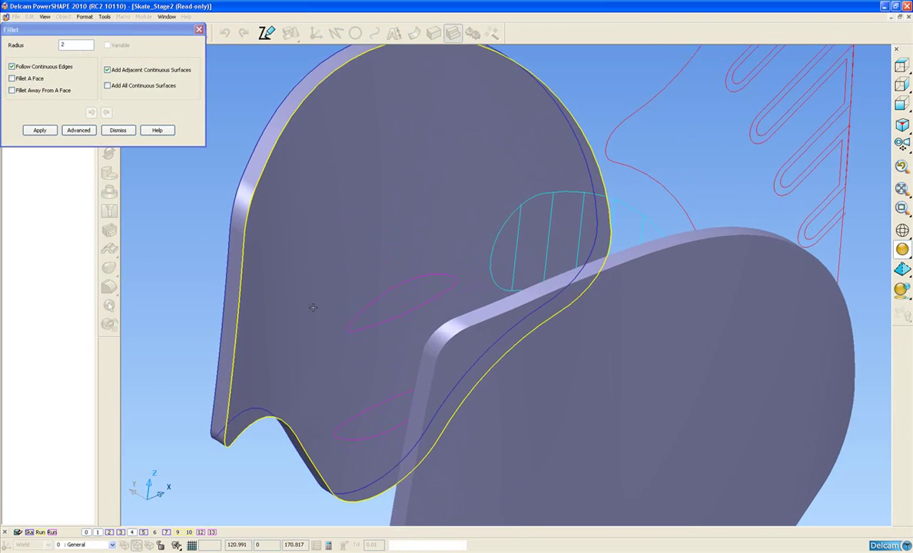
shift+middle_drag(313, 307, 439, 274)
click(352, 253)
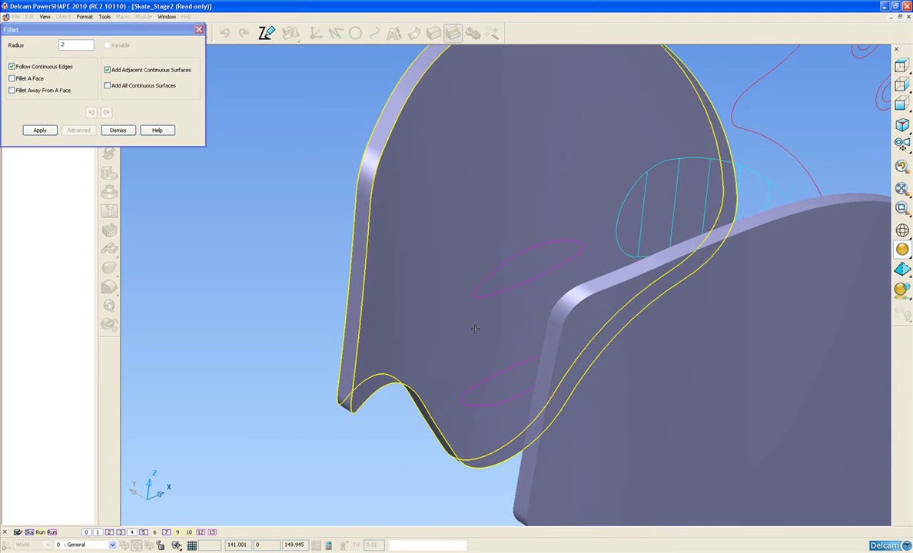
Step: Add the near side panel's inner and outer outline edges to the fillet selection and apply the fillet with radius 2
middle_drag(475, 329, 407, 252)
click(441, 362)
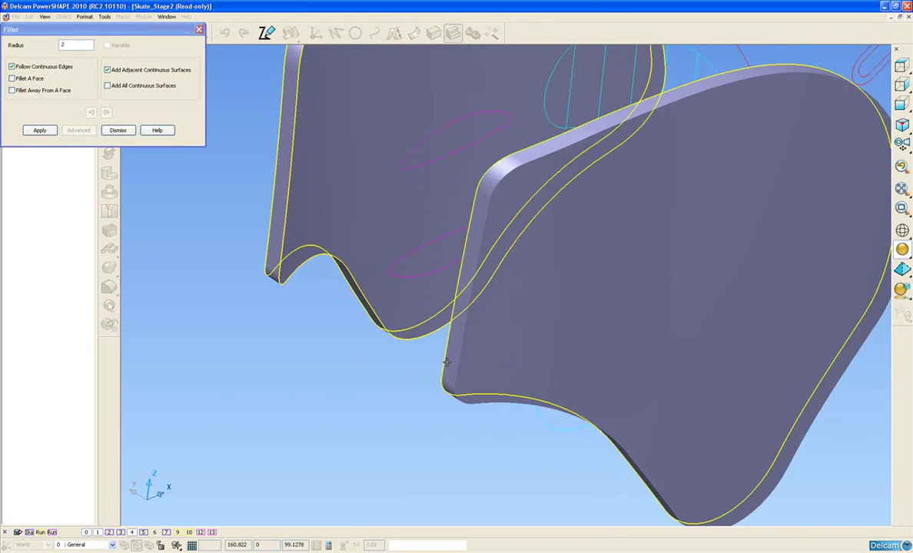
click(459, 362)
scroll(506, 301, down, 4)
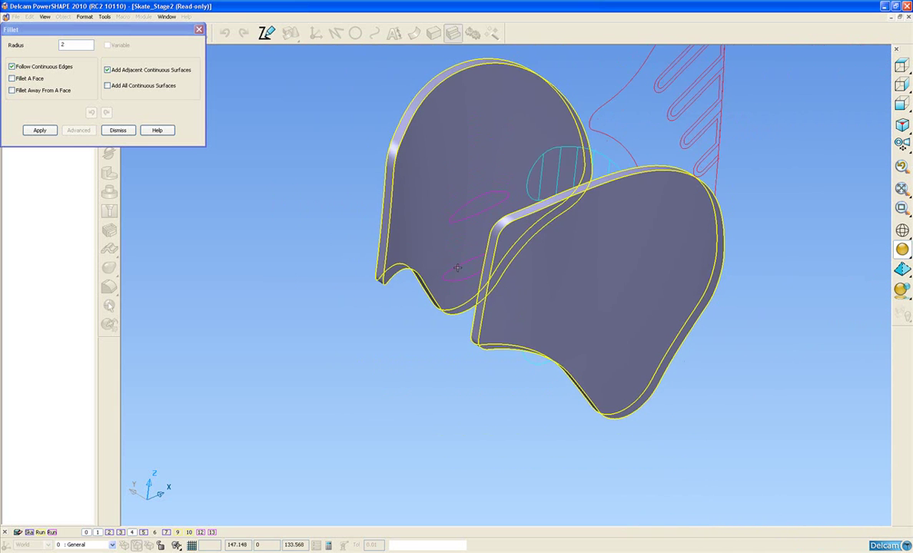
click(42, 131)
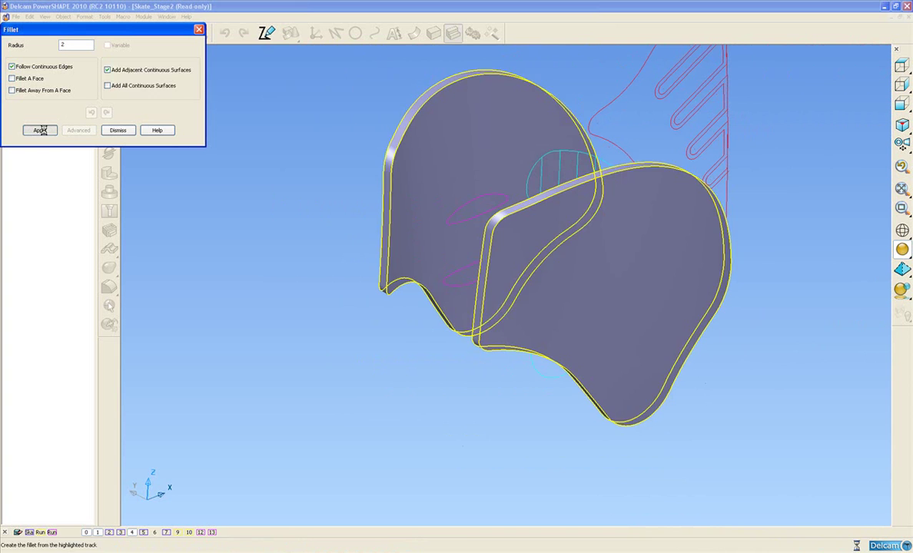
click(42, 130)
click(117, 130)
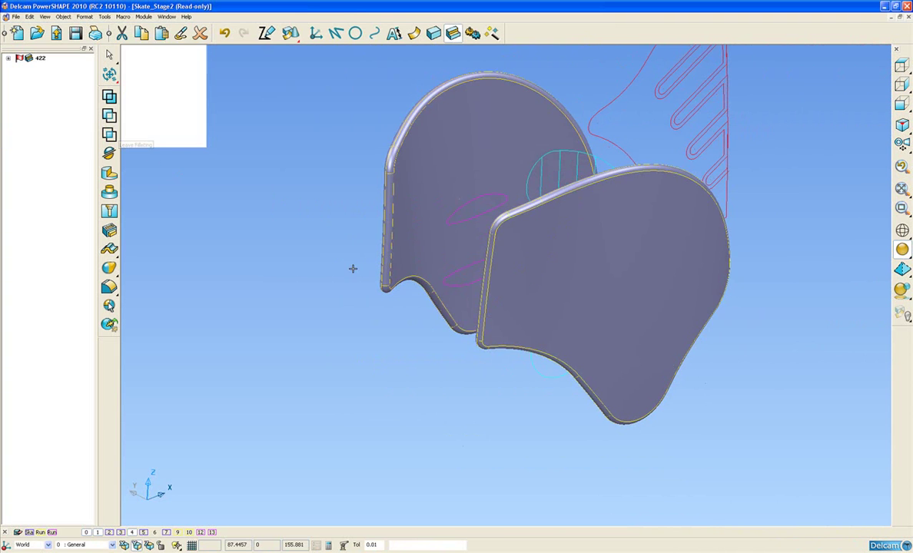
Step: Bring the large wrapped boot surface back into the model and convert it into a second solid
middle_drag(353, 268, 425, 265)
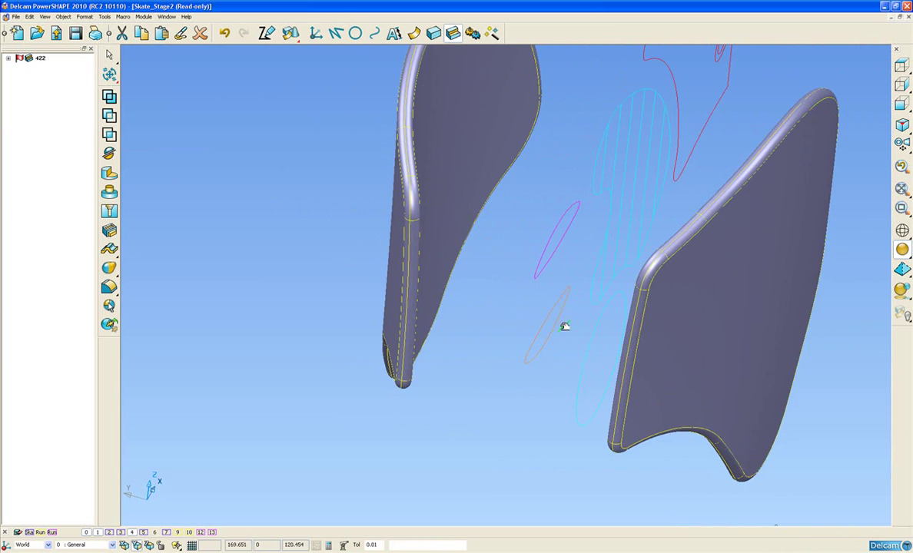
middle_drag(565, 327, 443, 287)
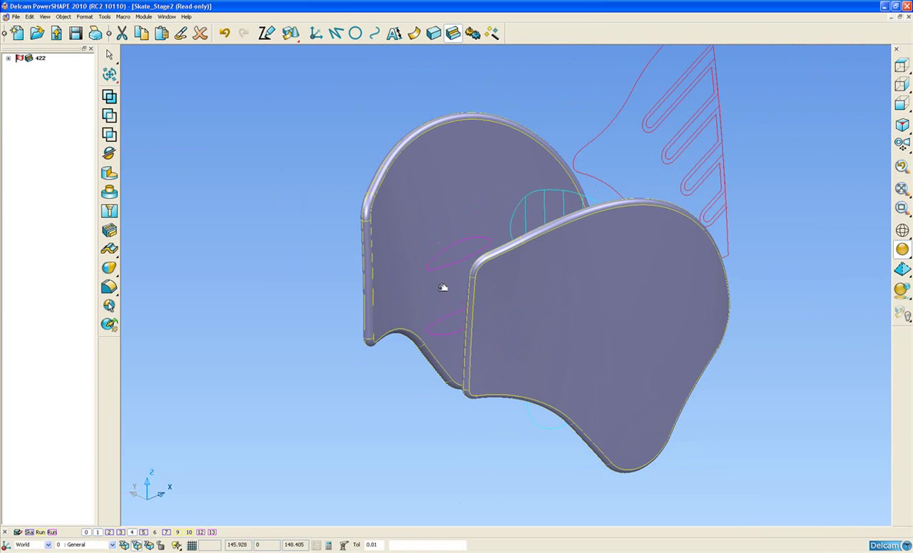
click(424, 273)
click(281, 191)
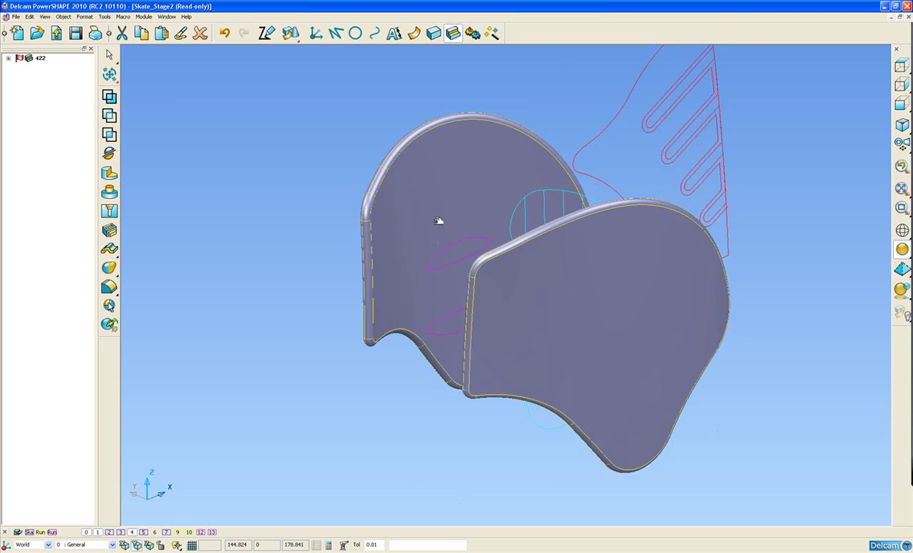
shift+middle_drag(436, 220, 412, 247)
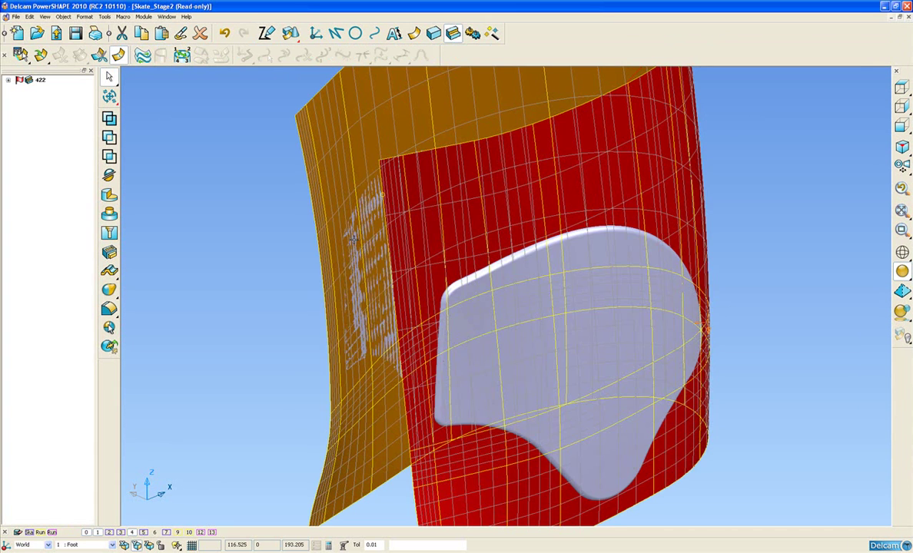
mouse_move(492, 230)
middle_down()
mouse_move(518, 238)
mouse_move(522, 253)
mouse_move(487, 221)
middle_up()
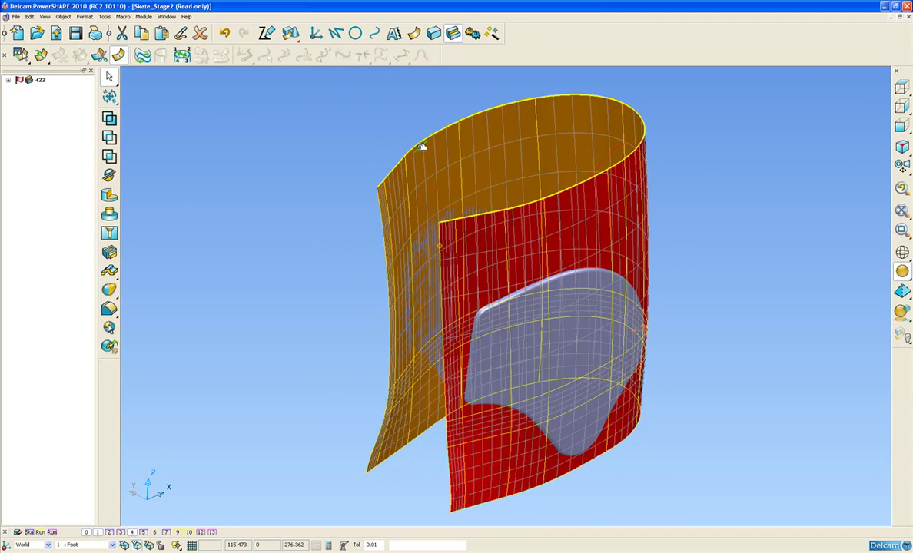
click(433, 34)
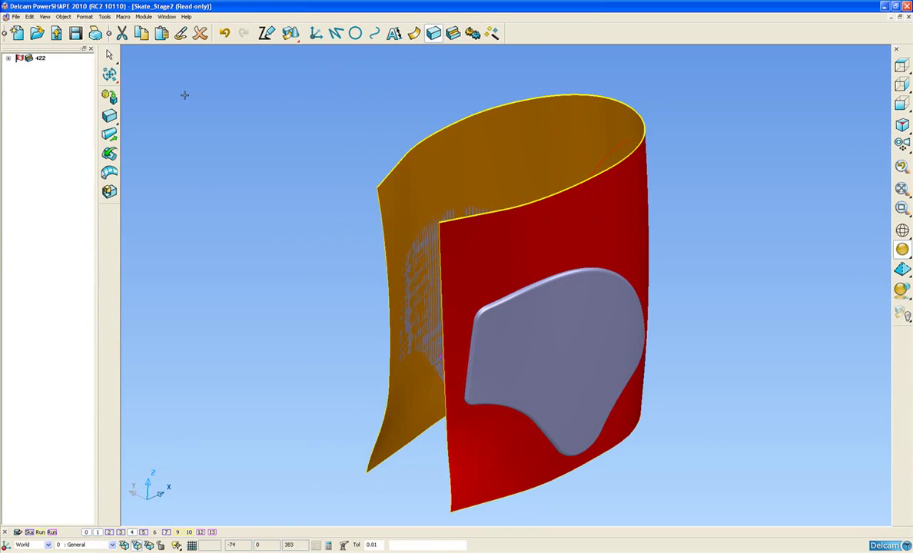
click(313, 175)
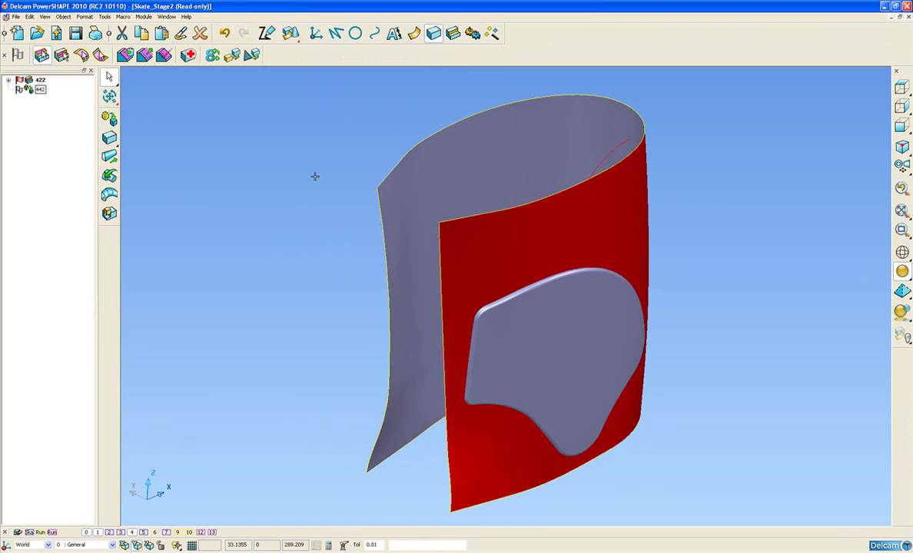
Step: Make the newly converted boot solid the active solid and thicken it with a thickness of 3
click(452, 33)
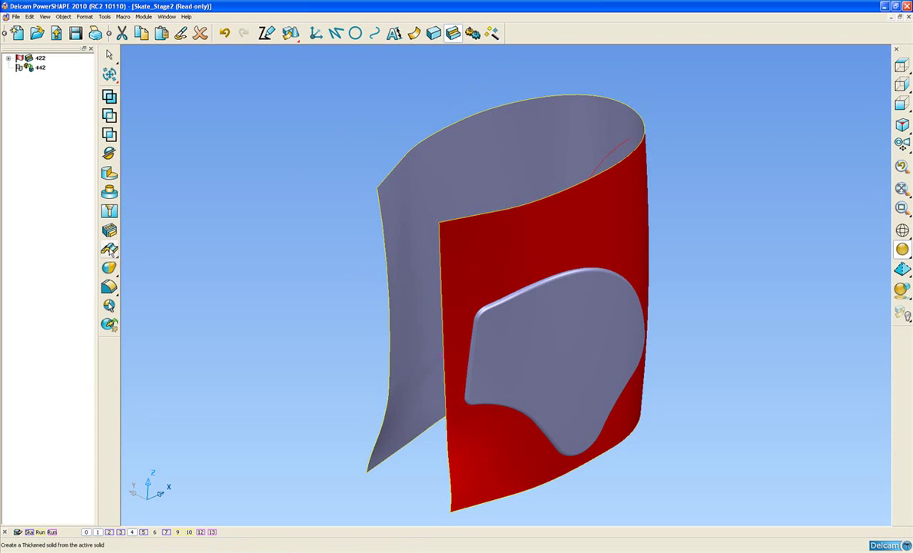
click(109, 232)
click(442, 295)
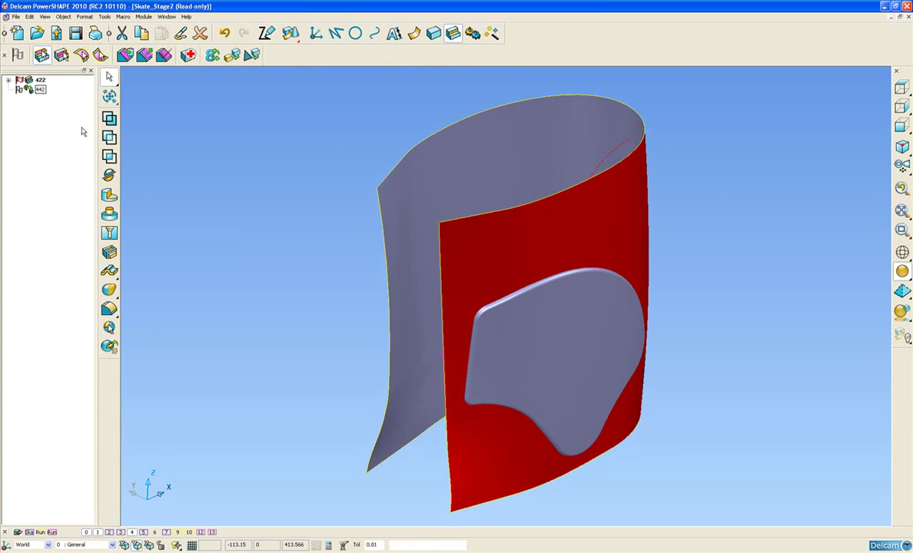
click(18, 89)
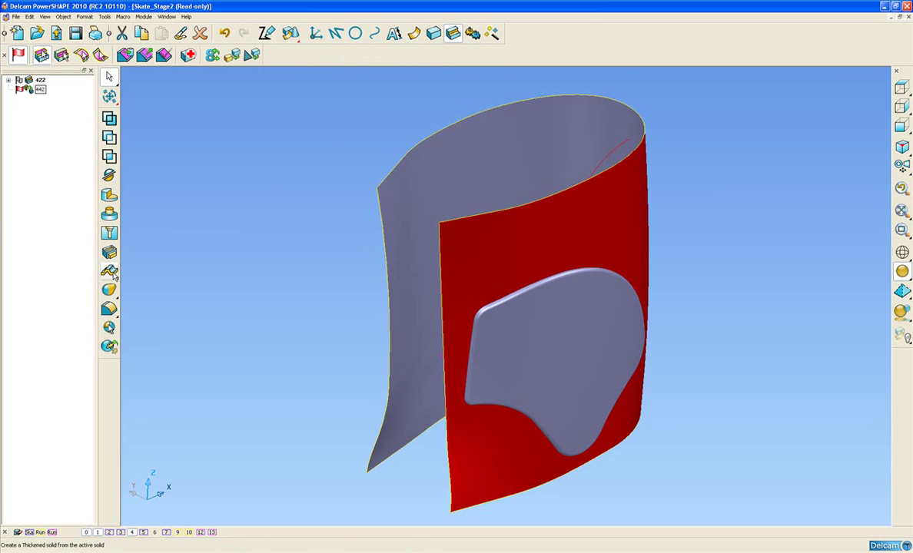
mouse_move(115, 273)
click(150, 271)
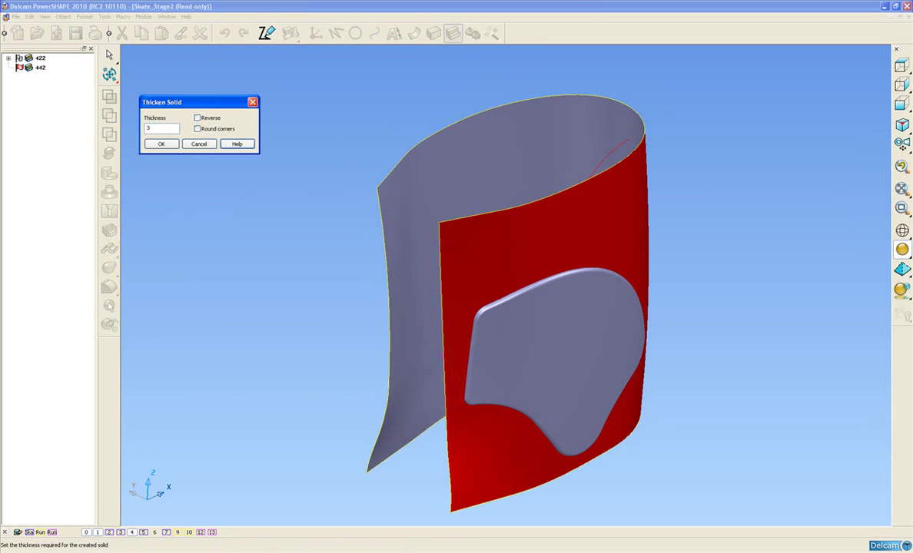
click(161, 144)
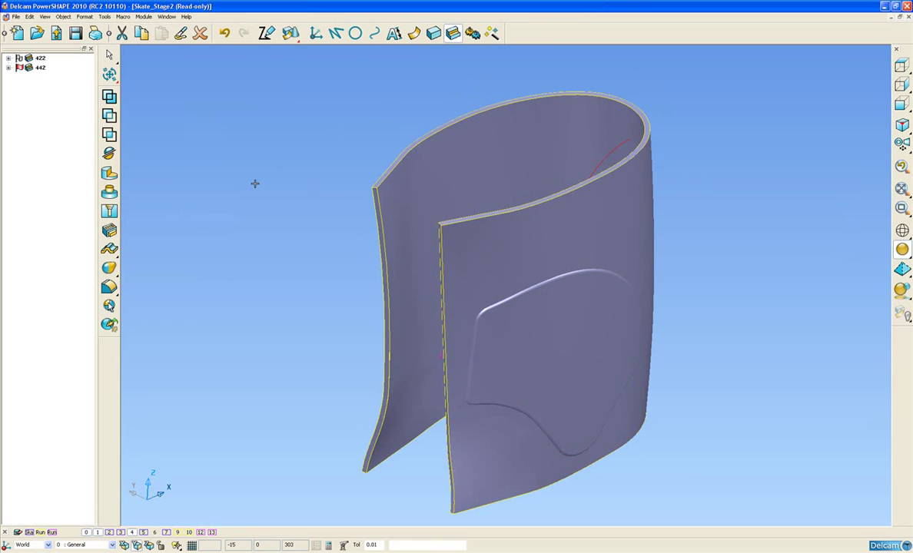
Step: Cut the active thickened solid with the closed rear-profile curve, type Through in both directions, keeping only the material inside the sketch
middle_drag(515, 290, 466, 341)
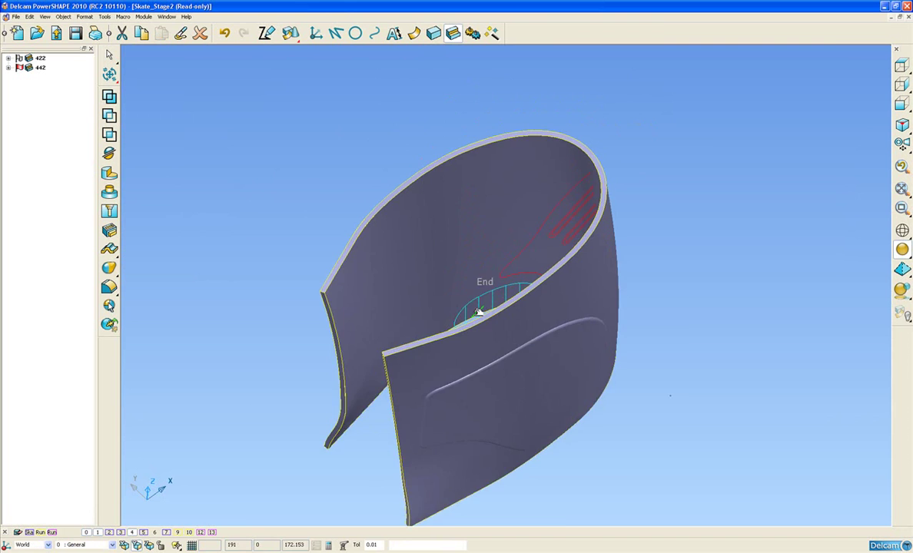
scroll(505, 274, up, 4)
click(526, 239)
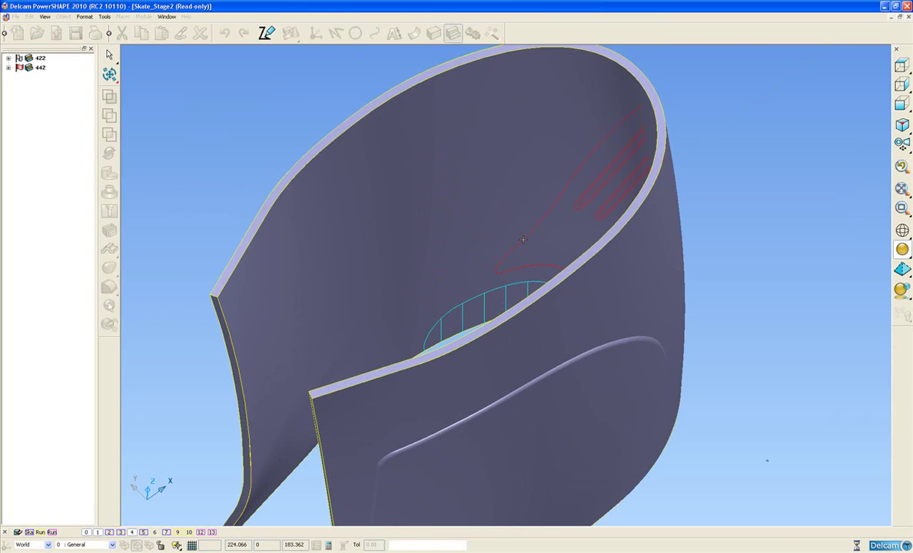
click(782, 328)
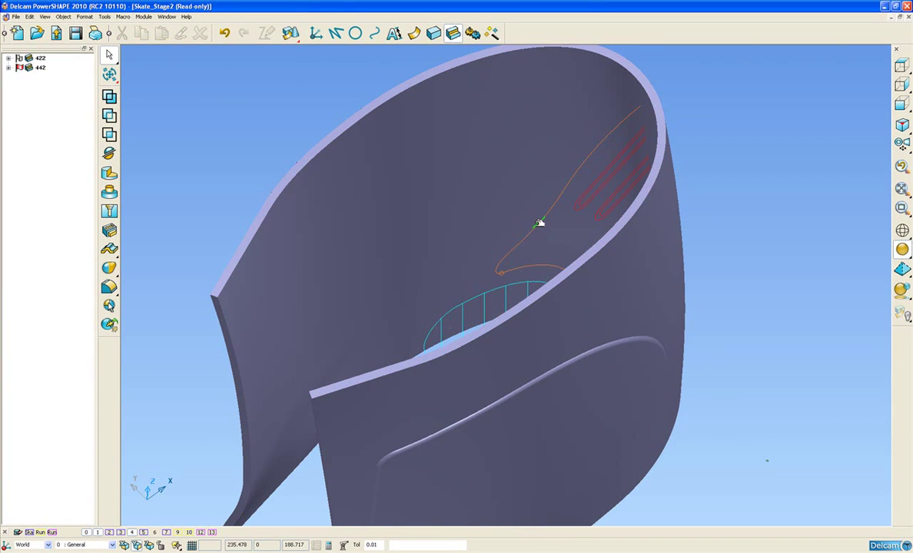
click(540, 222)
middle_drag(510, 271, 495, 222)
scroll(515, 215, down, 3)
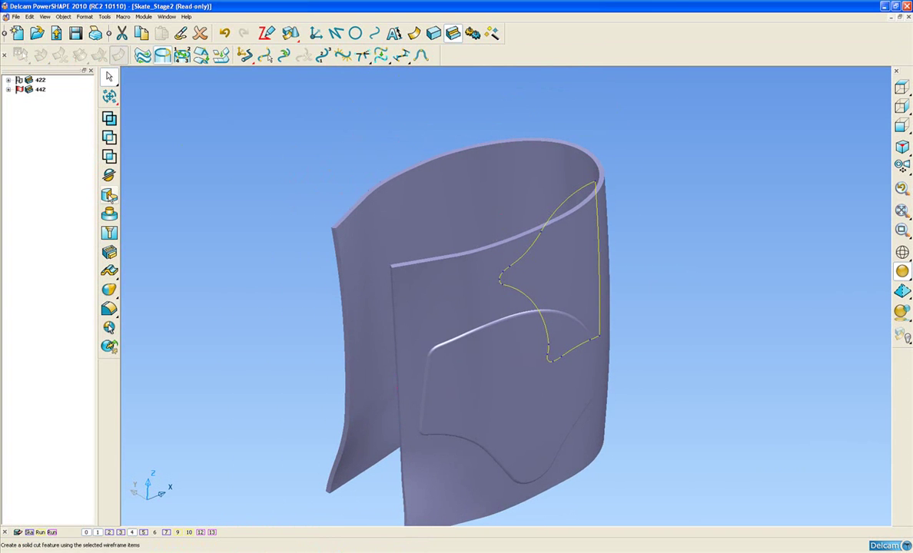
click(109, 176)
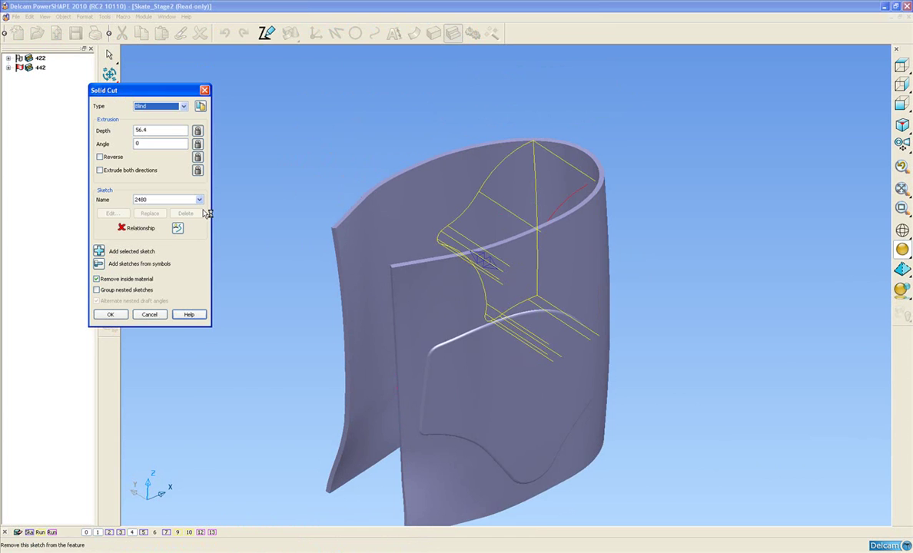
click(158, 106)
click(146, 123)
click(100, 169)
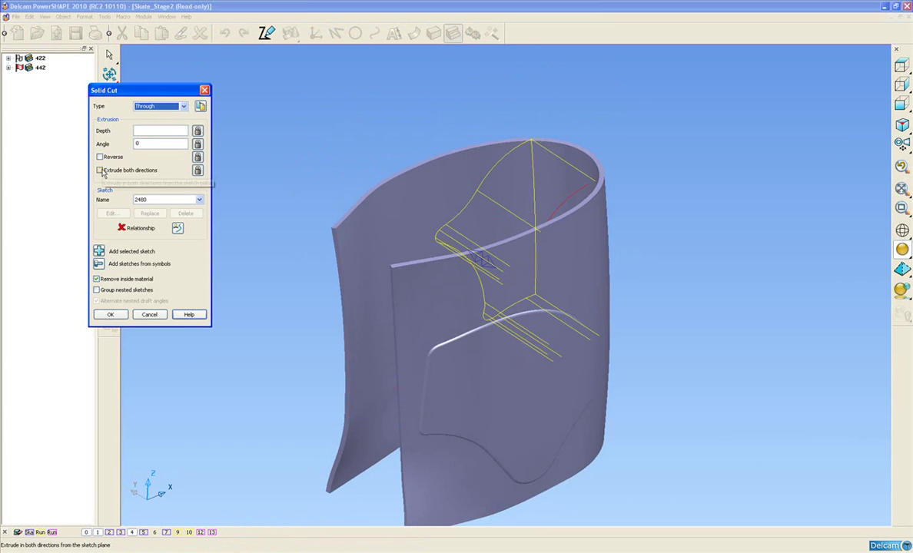
middle_drag(270, 277, 305, 286)
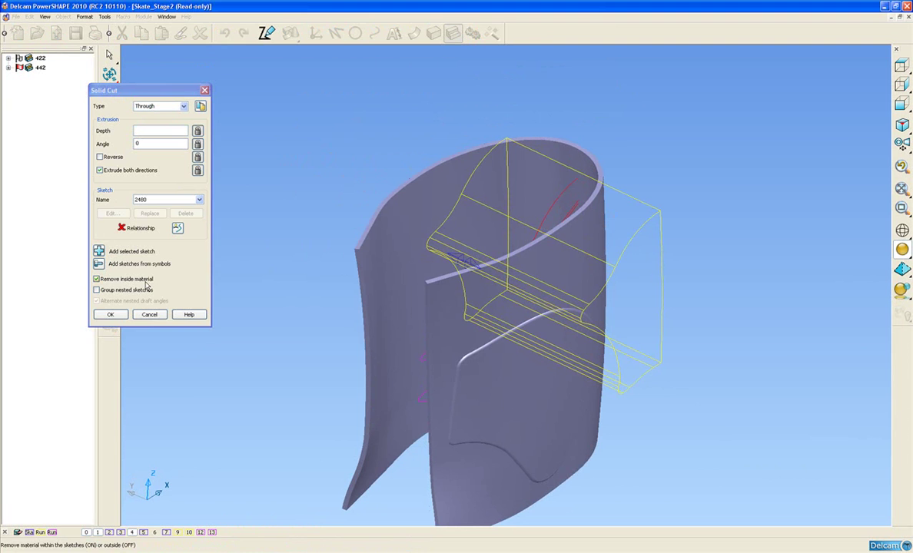
click(97, 280)
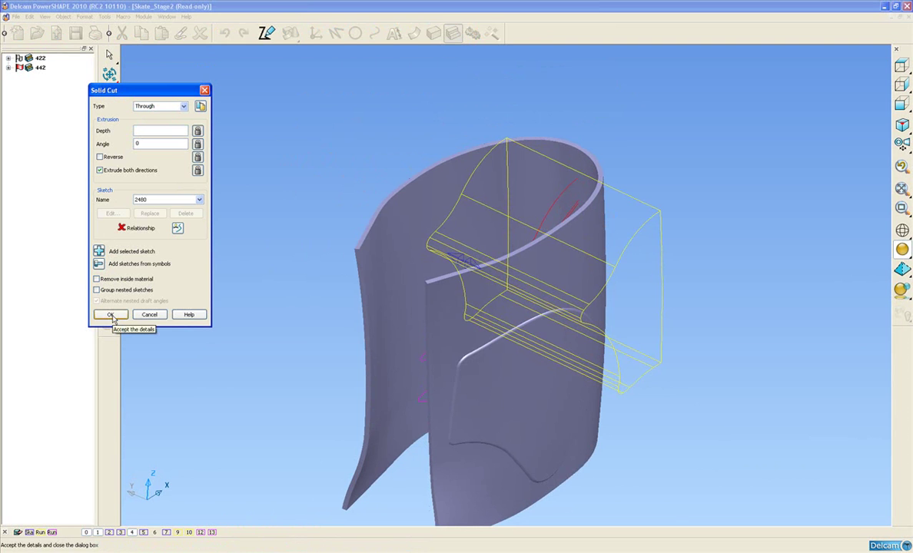
click(111, 316)
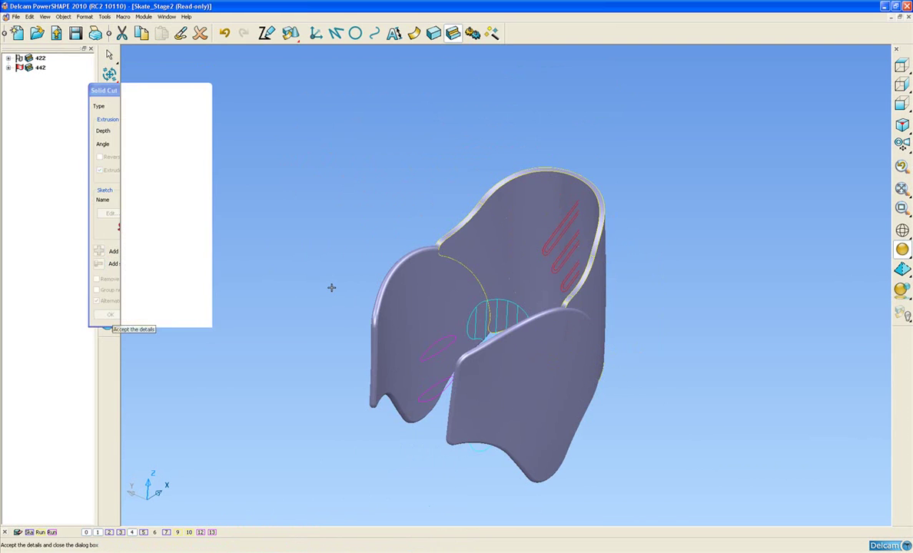
Step: Fillet the inner and outer outline edges of the rear cuff solid with radius 1.5
middle_drag(605, 326, 496, 303)
scroll(458, 294, up, 3)
shift+middle_drag(435, 234, 481, 281)
scroll(482, 281, up, 1)
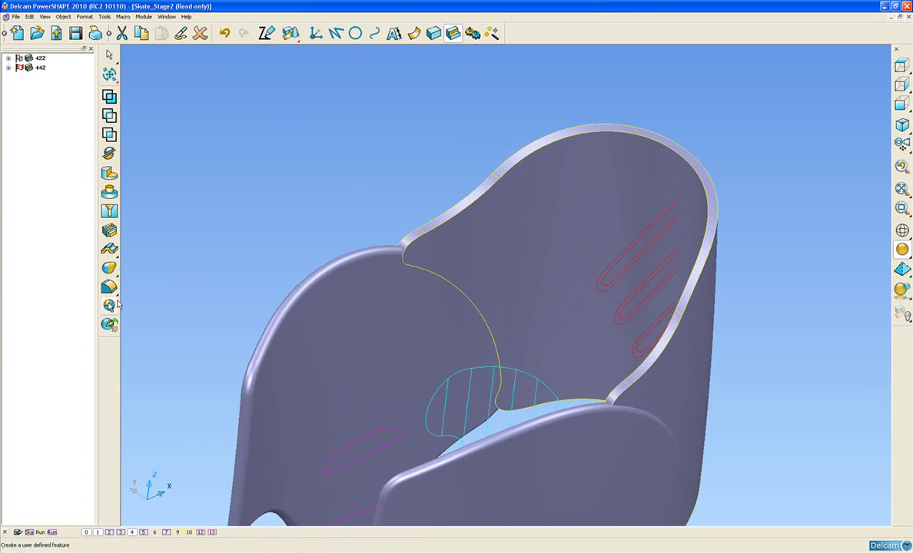
click(108, 268)
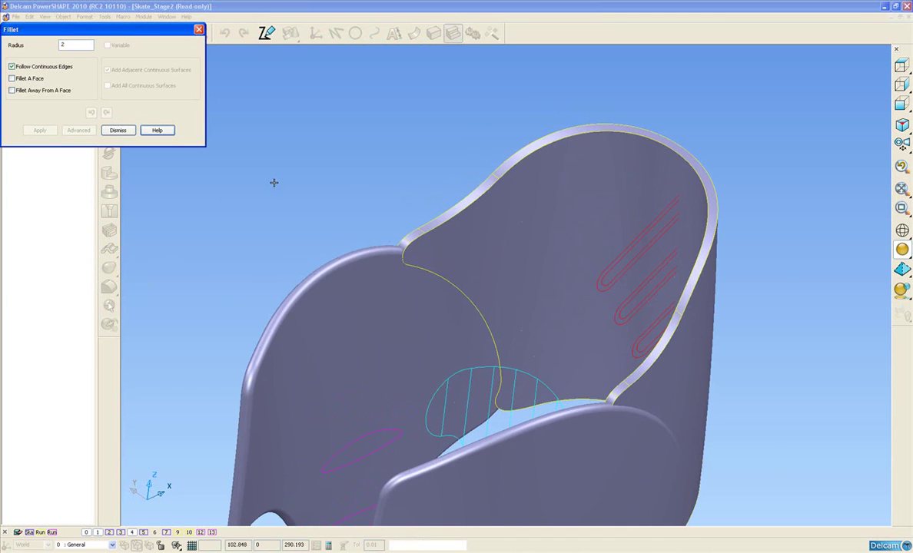
ctrl+middle_drag(295, 238, 303, 216)
click(415, 203)
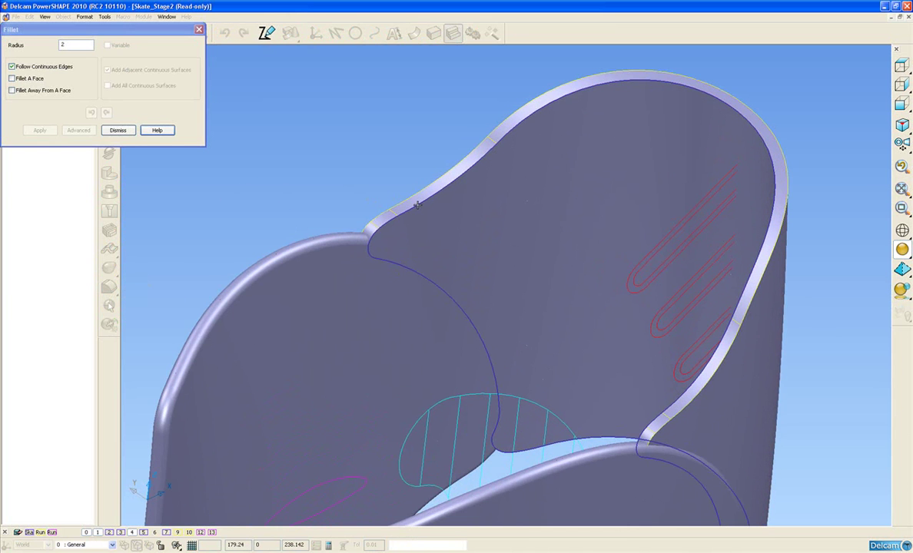
click(415, 204)
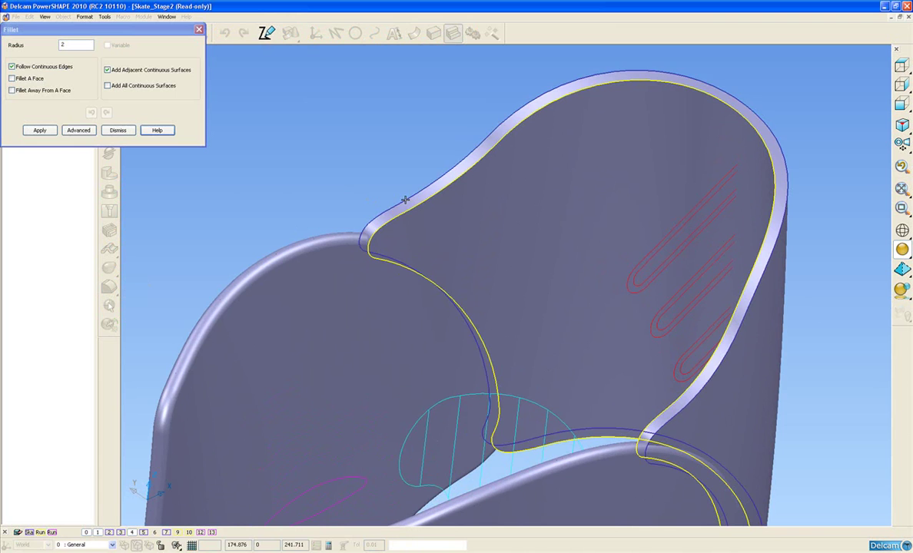
click(405, 200)
drag(69, 44, 54, 52)
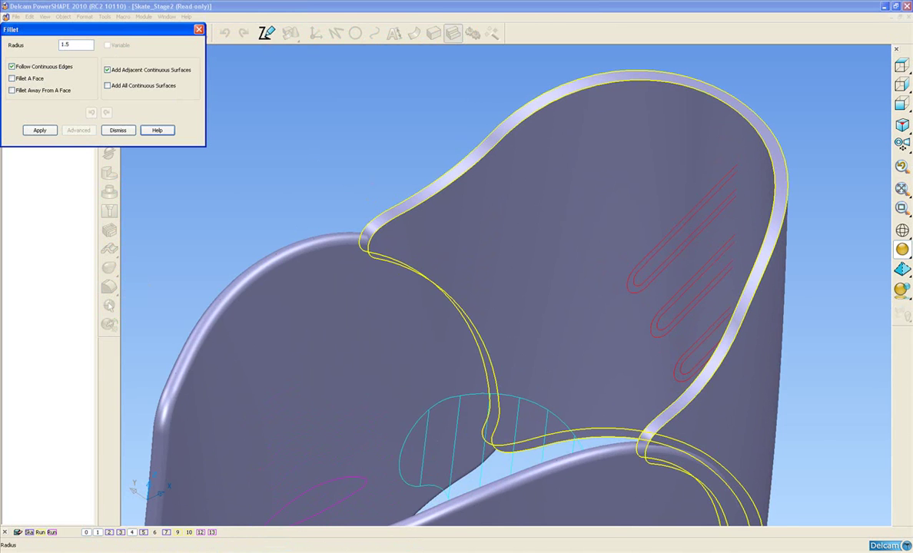
text(1.5)
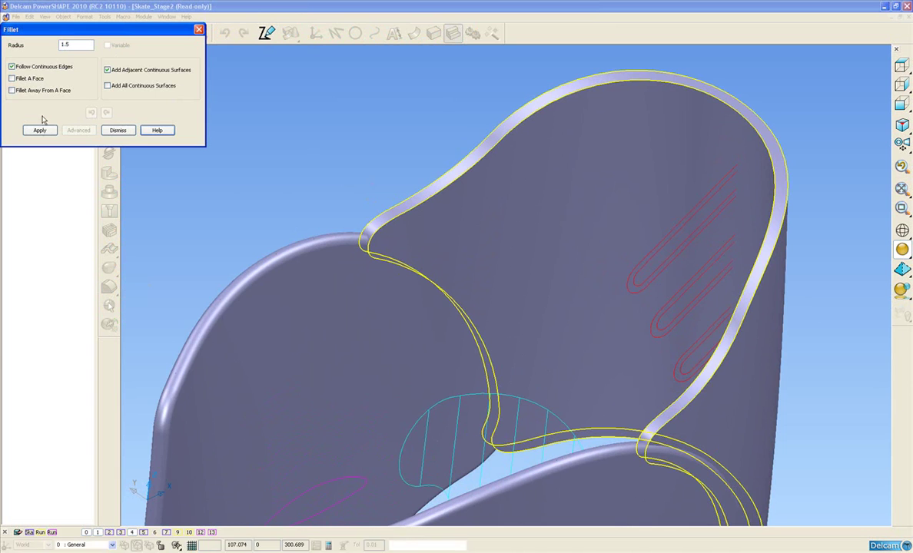
click(40, 130)
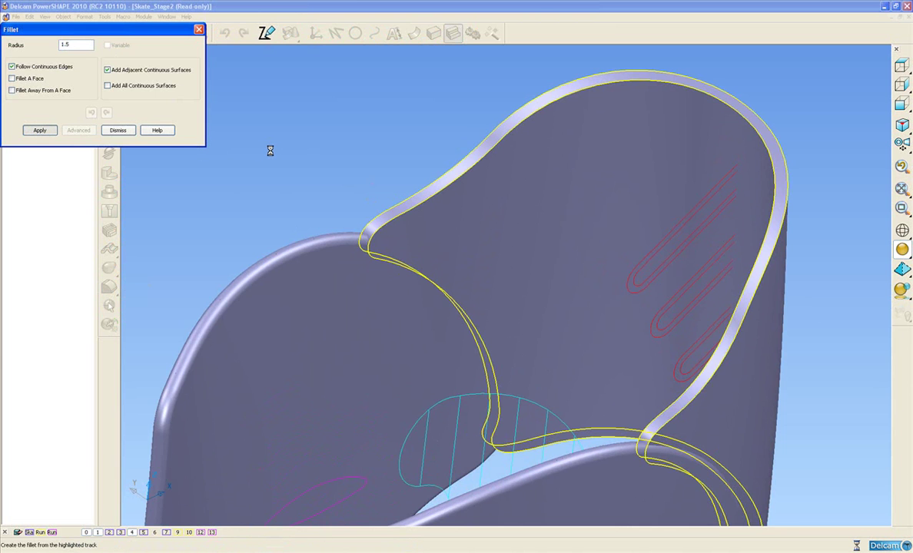
click(119, 130)
Step: Add the side support solid to the active rear cuff solid to form one combined boot solid
scroll(493, 281, down, 3)
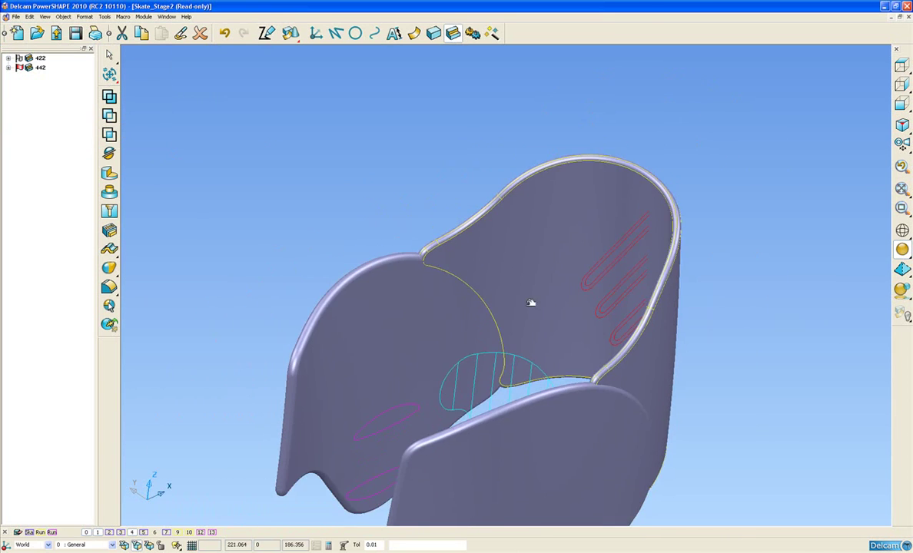
middle_drag(507, 283, 513, 192)
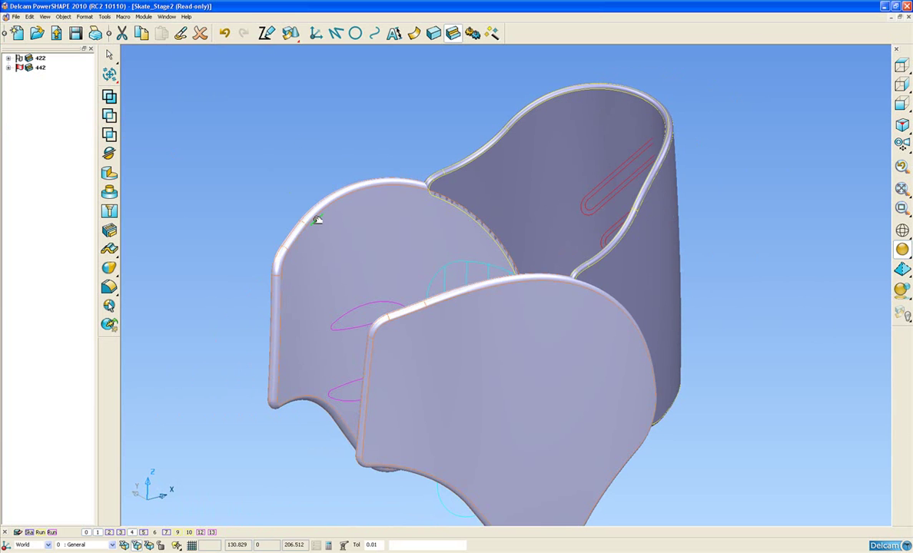
click(317, 221)
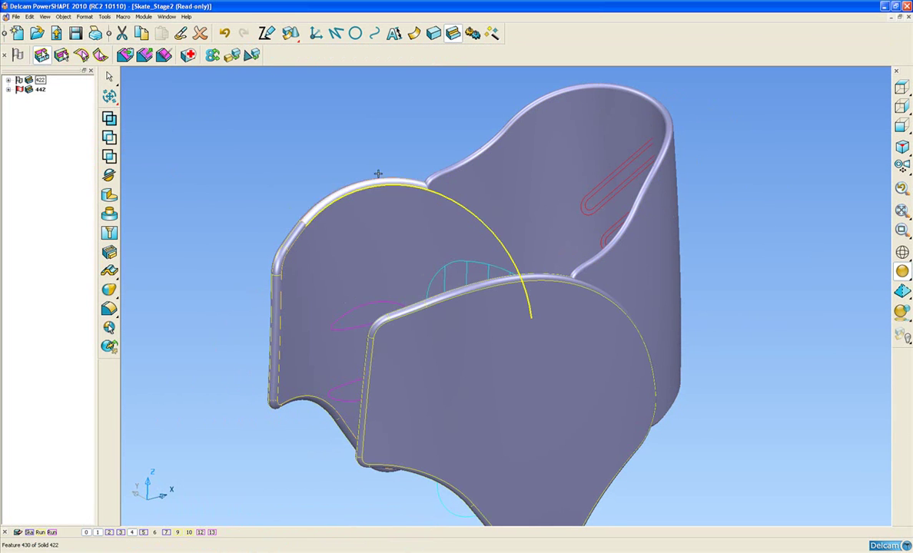
click(110, 119)
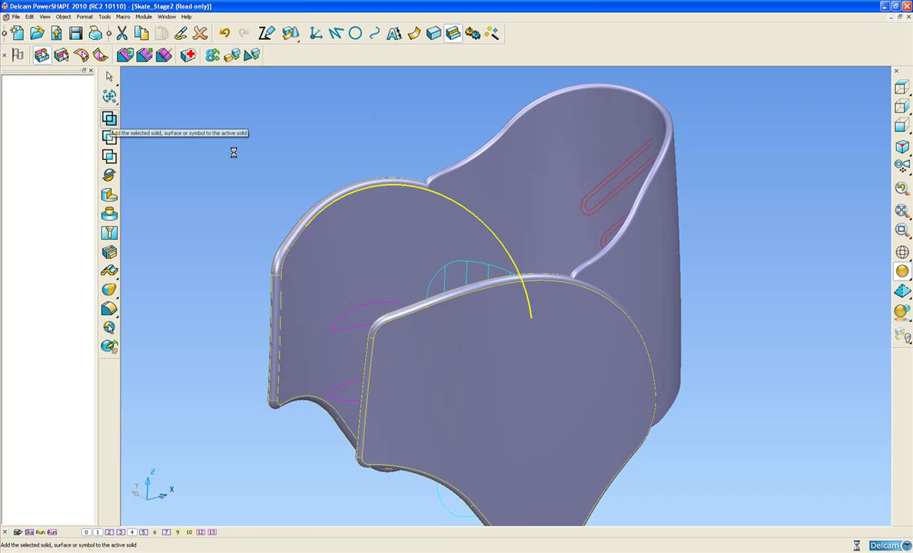
middle_drag(544, 262, 450, 269)
click(347, 136)
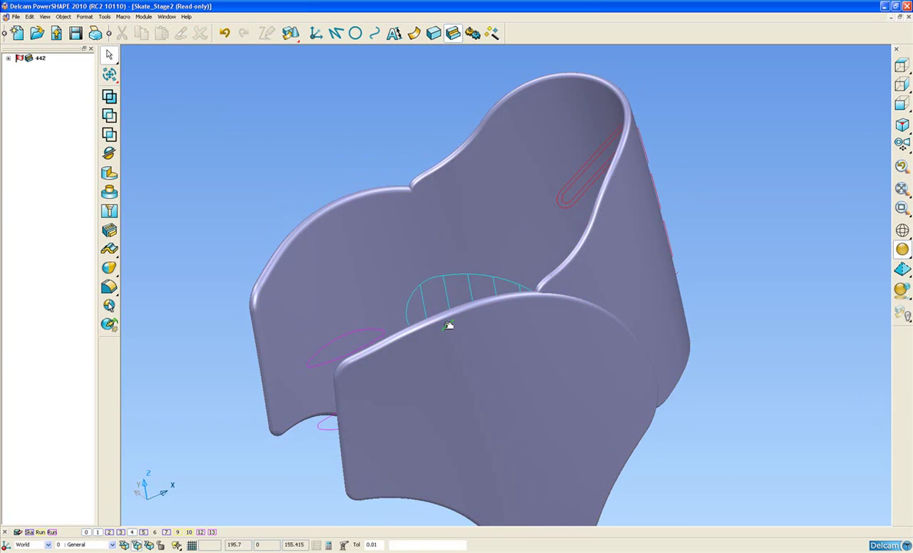
Step: Fillet the inner edge where the side support meets the rear cuff with radius 5, following continuous edges
middle_drag(448, 325, 413, 363)
scroll(473, 369, up, 5)
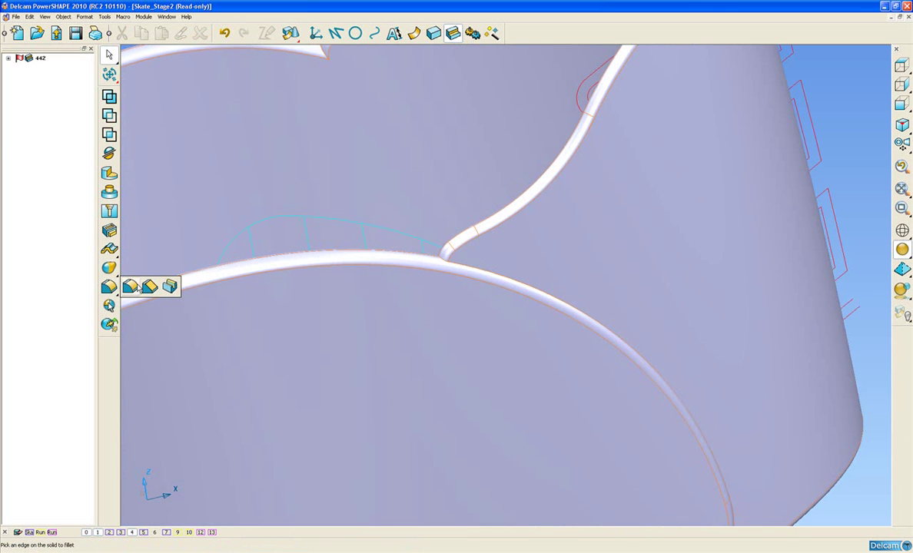
click(132, 288)
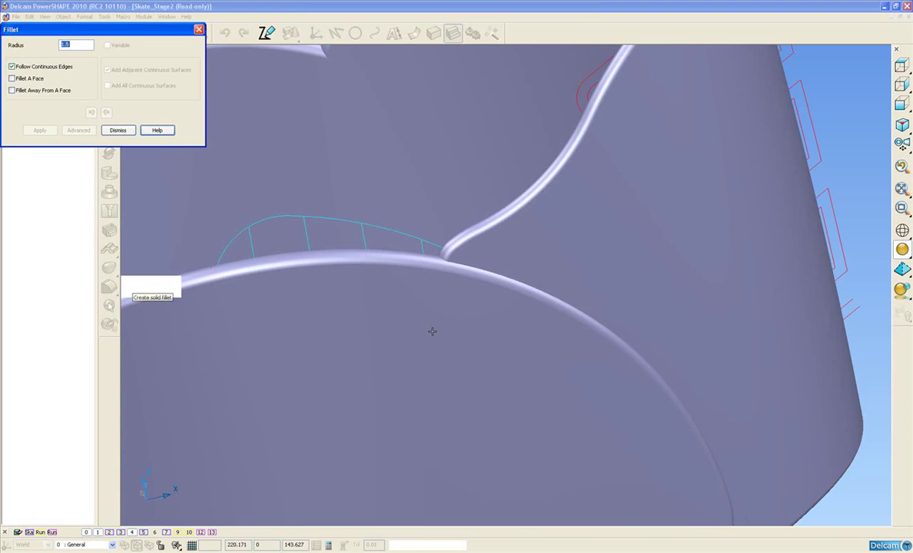
scroll(448, 305, up, 2)
click(463, 262)
click(464, 262)
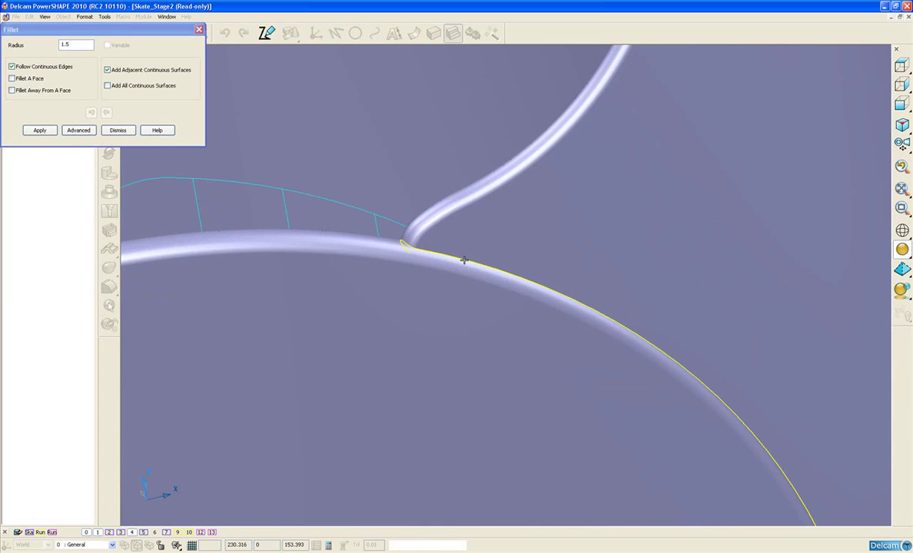
scroll(405, 241, down, 4)
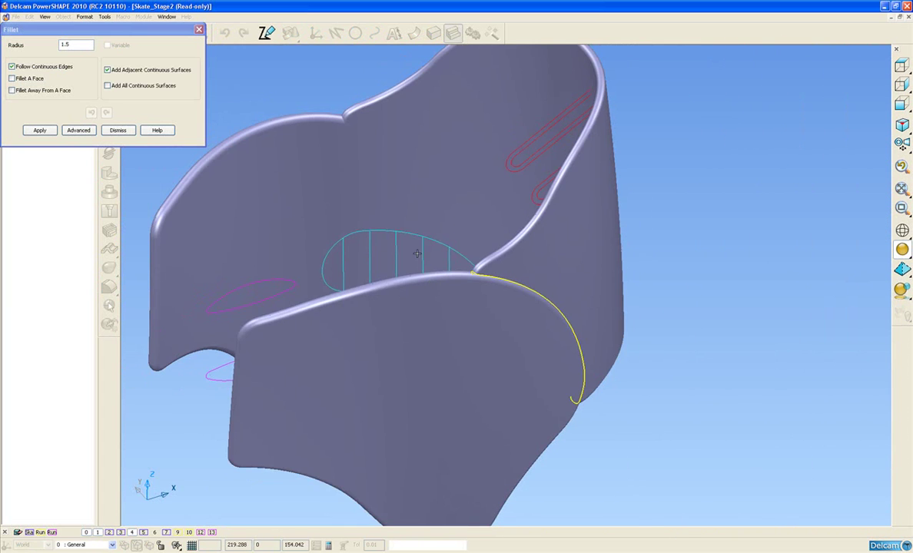
scroll(550, 357, up, 3)
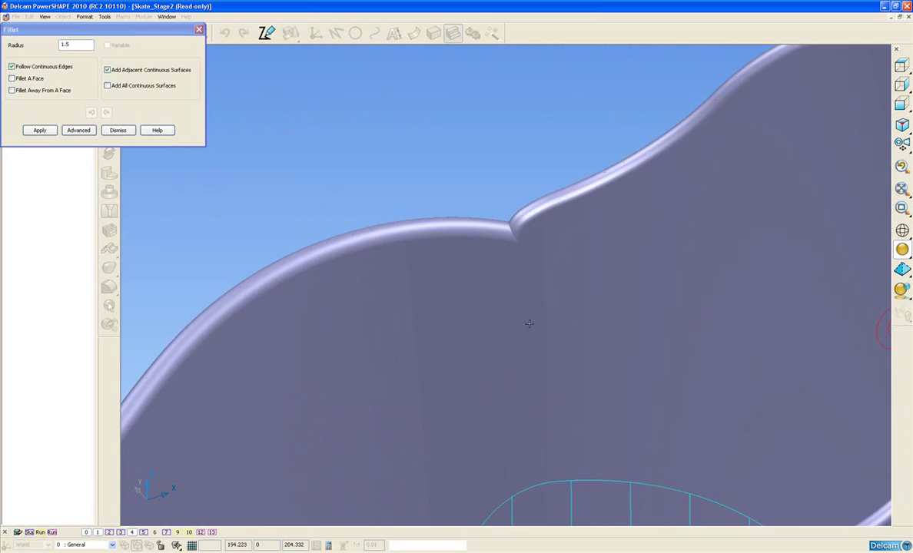
scroll(529, 323, up, 2)
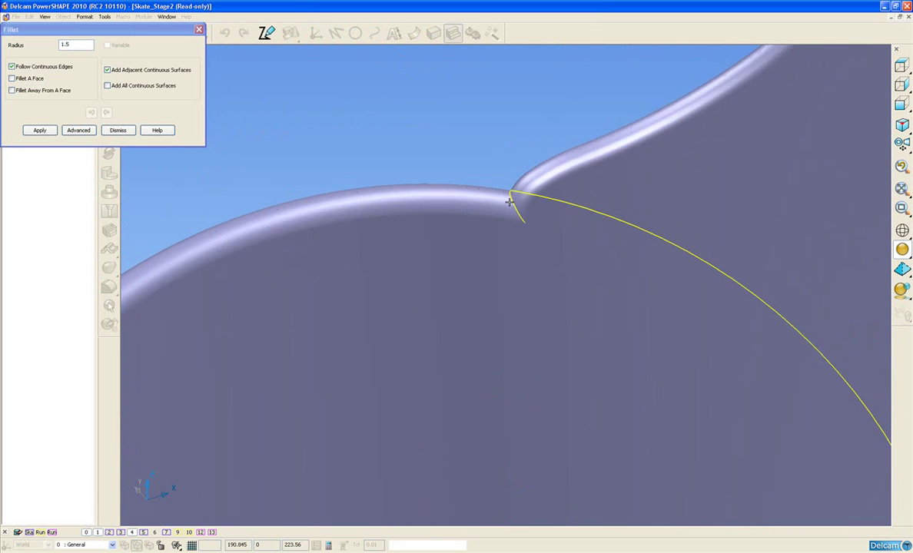
scroll(509, 201, down, 2)
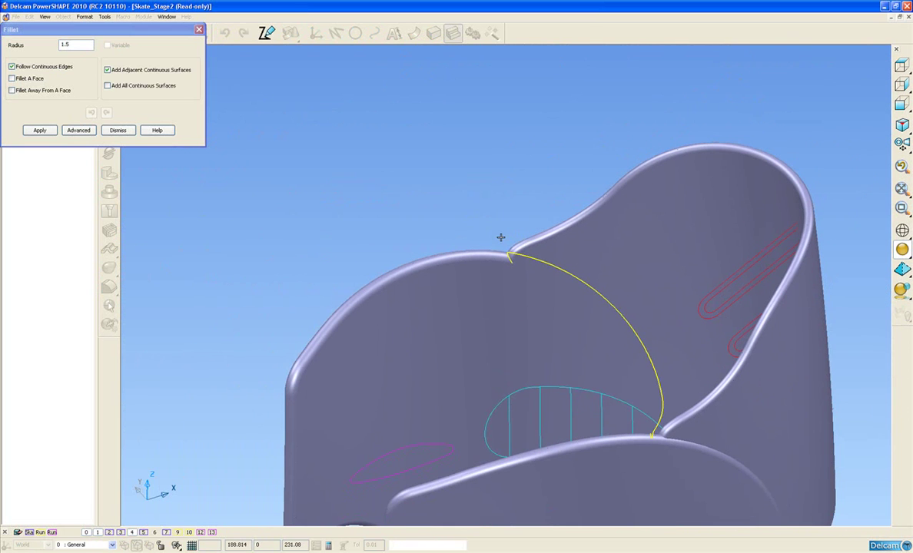
click(59, 46)
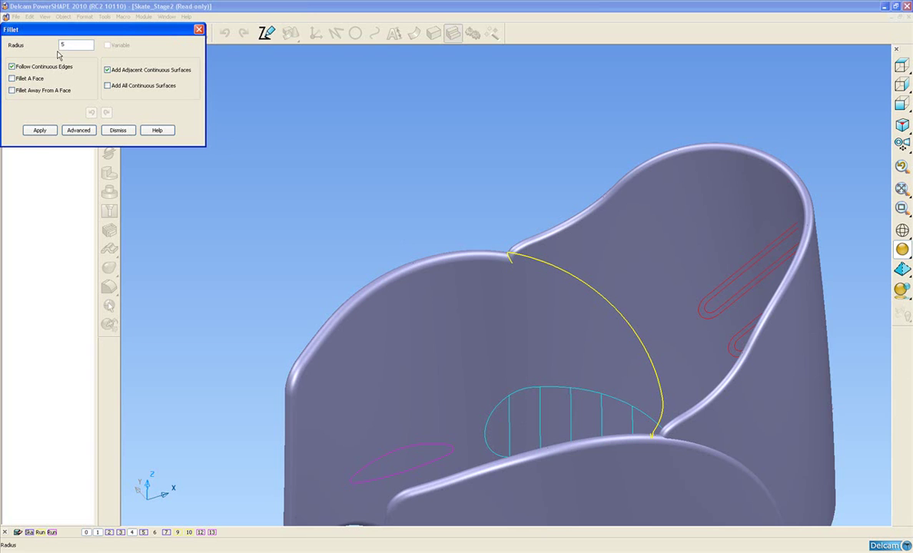
text(5)
click(39, 130)
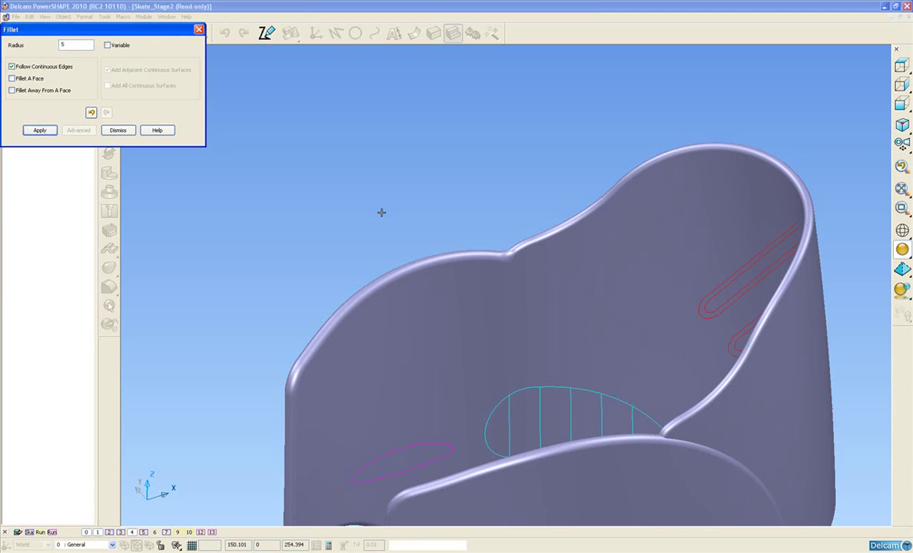
Step: Fillet the outer curved edge where the side support meets the rear cuff with radius 5 and finish filleting
shift+middle_drag(546, 342, 470, 236)
scroll(487, 313, up, 3)
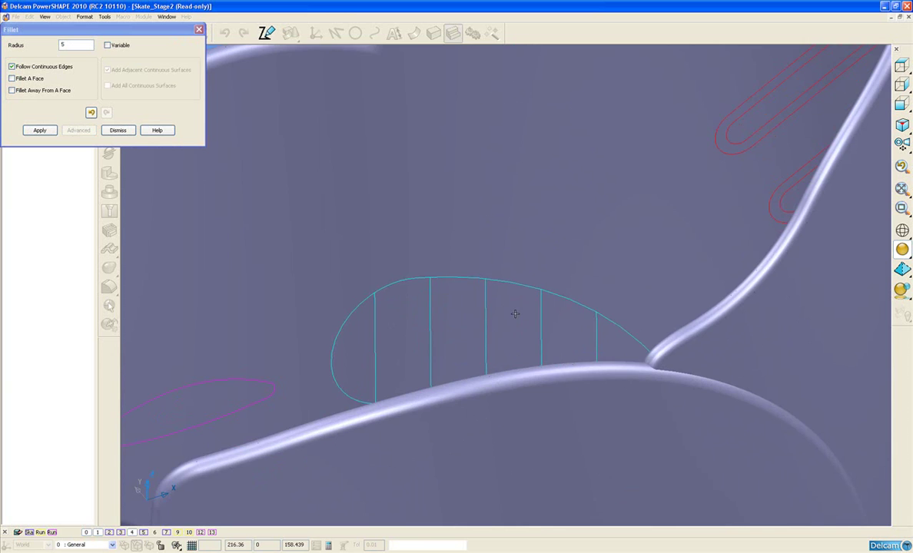
shift+middle_drag(430, 160, 518, 409)
scroll(464, 326, up, 4)
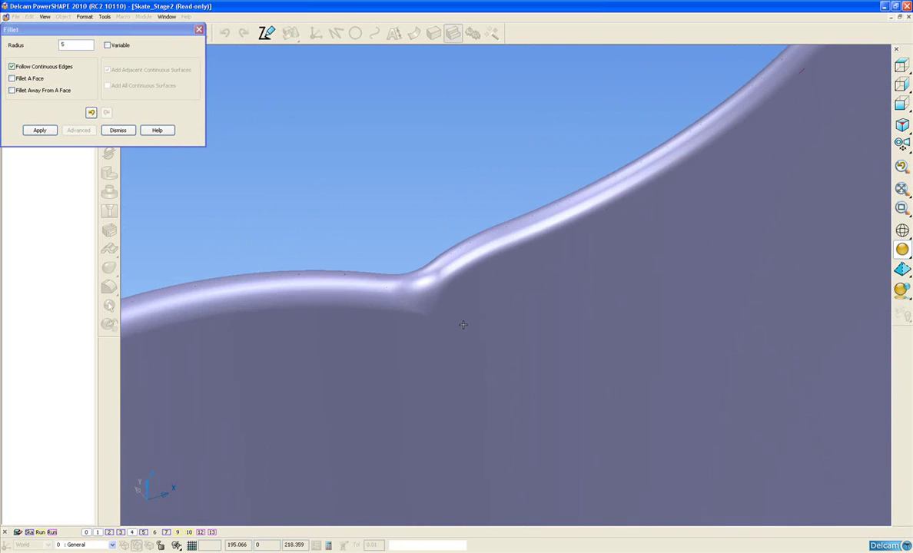
ctrl+middle_drag(407, 255, 454, 335)
shift+middle_drag(474, 335, 304, 125)
ctrl+middle_drag(465, 311, 459, 232)
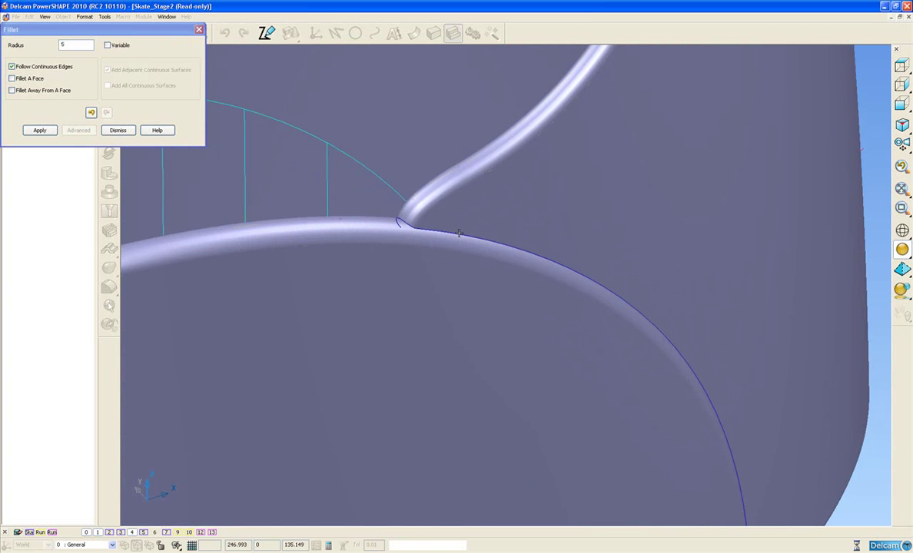
click(459, 232)
click(42, 129)
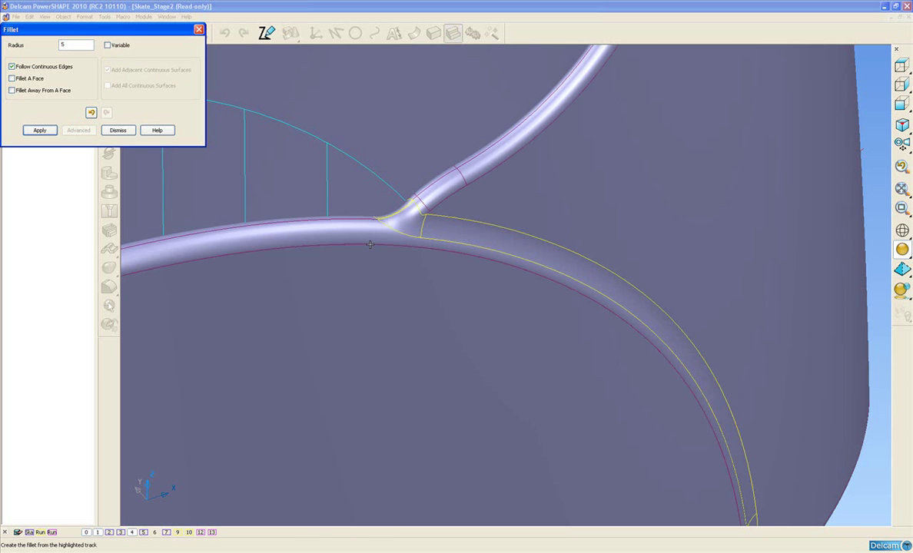
click(118, 130)
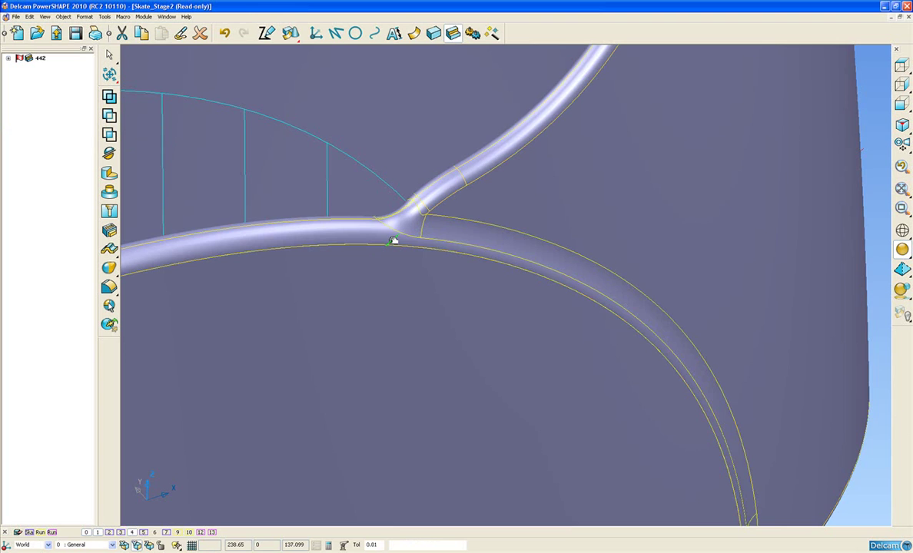
Step: Convert the combined and filleted boot solid into separate surfaces
ctrl+middle_drag(395, 241, 407, 291)
shift+middle_drag(393, 257, 424, 254)
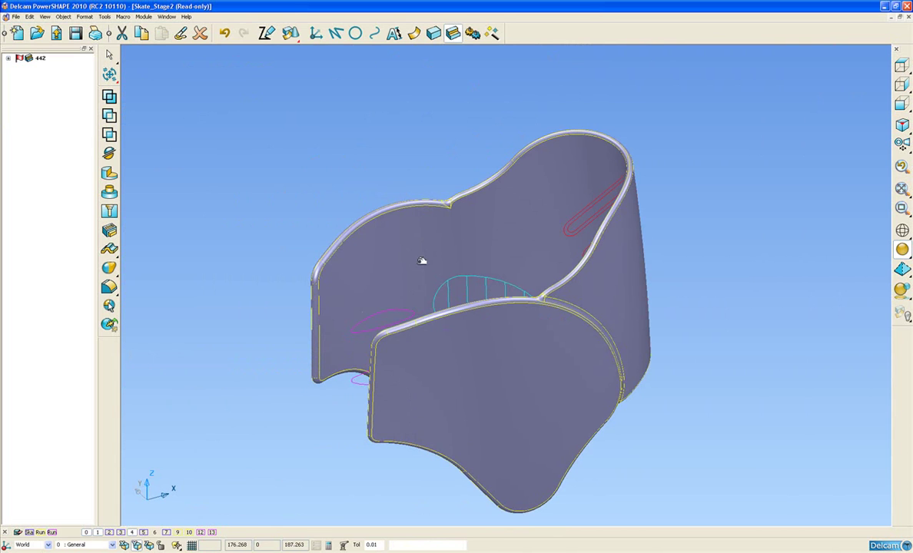
right_click(489, 216)
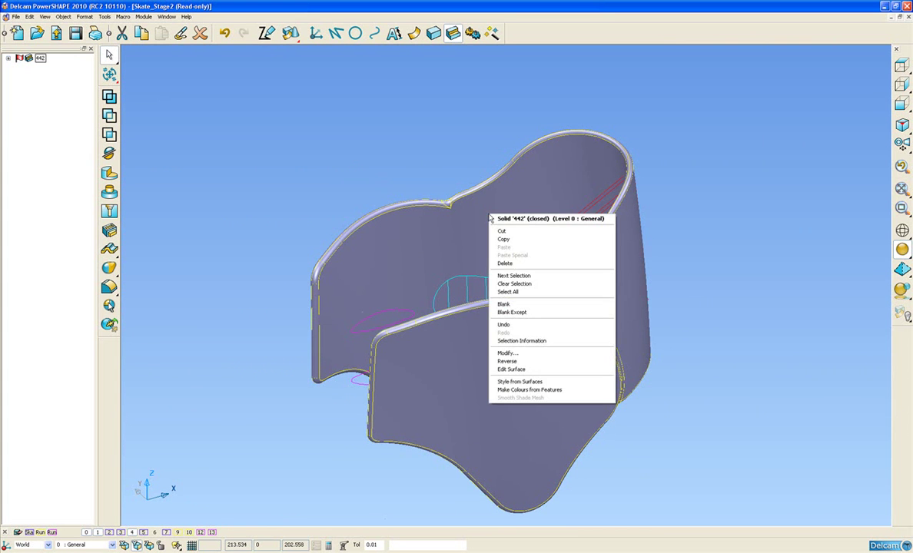
click(413, 188)
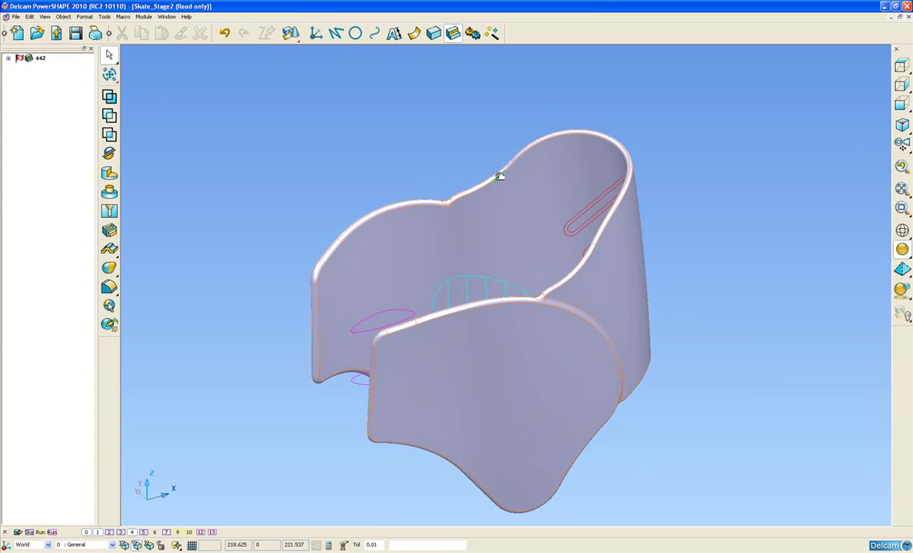
click(496, 177)
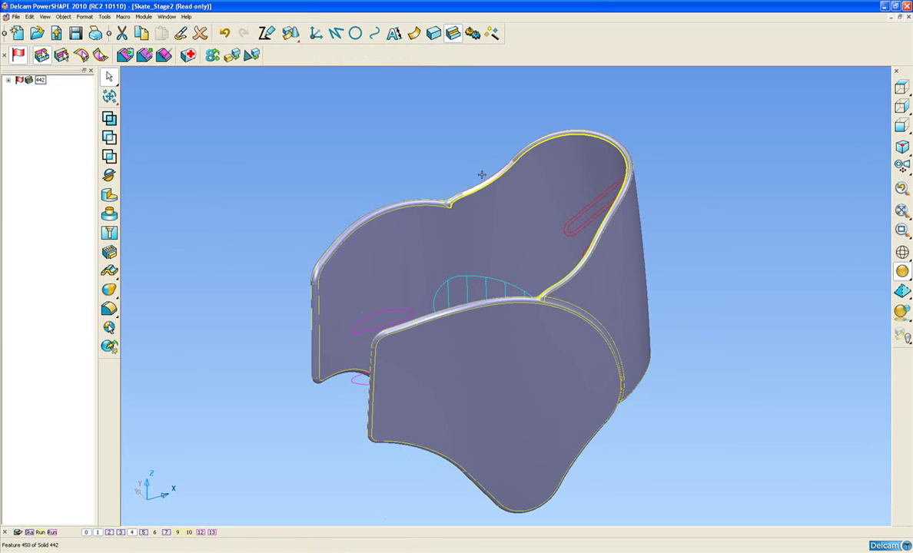
click(232, 57)
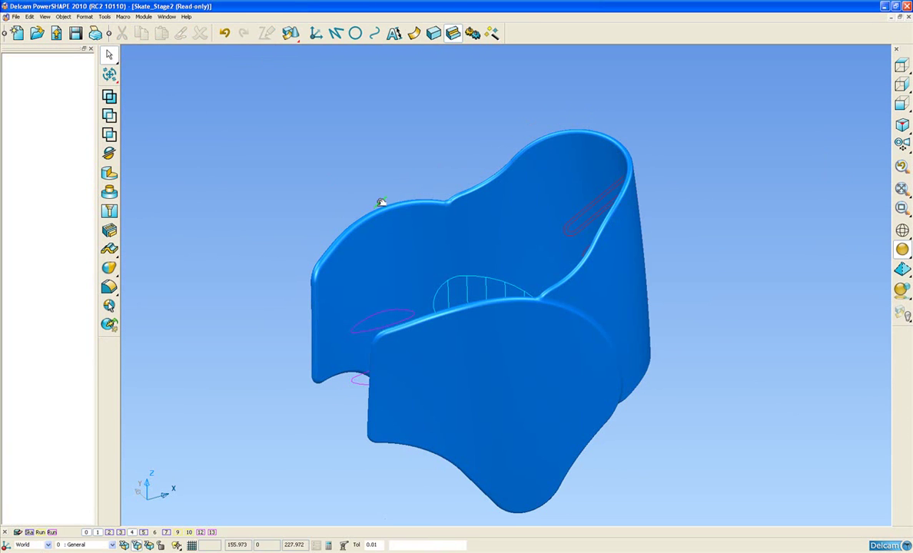
Step: Project the outer finger-shaped slot curve through the boot's inner surface, using the Through surface/solid/component projection type
middle_drag(449, 283, 491, 282)
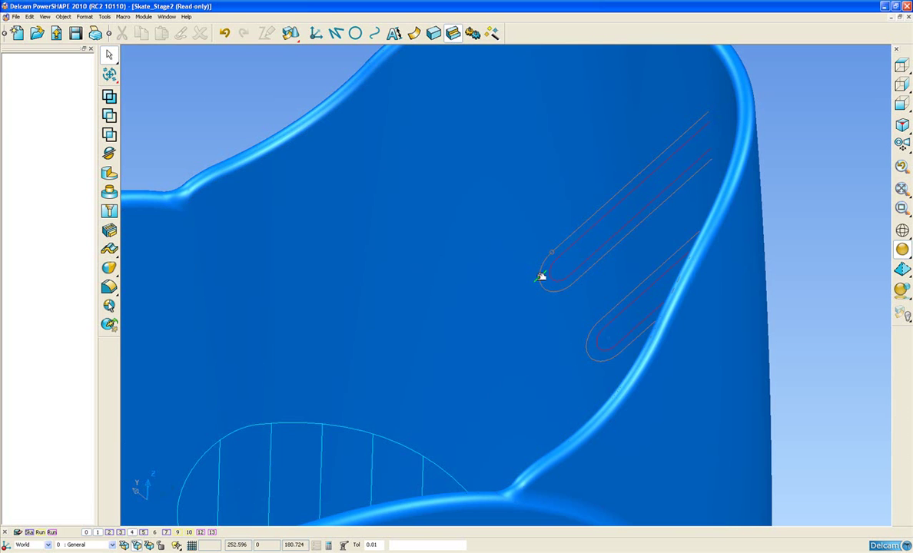
click(541, 277)
ctrl+middle_drag(519, 257, 445, 265)
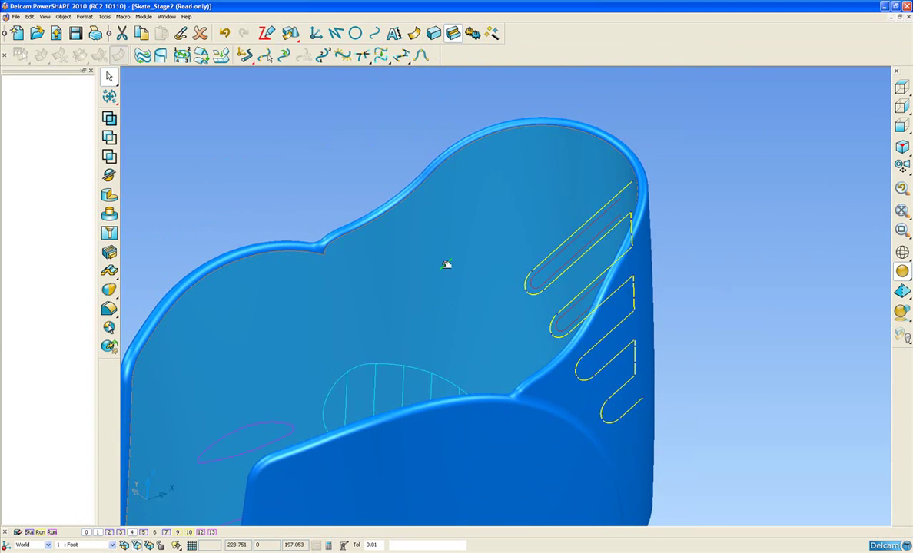
click(446, 266)
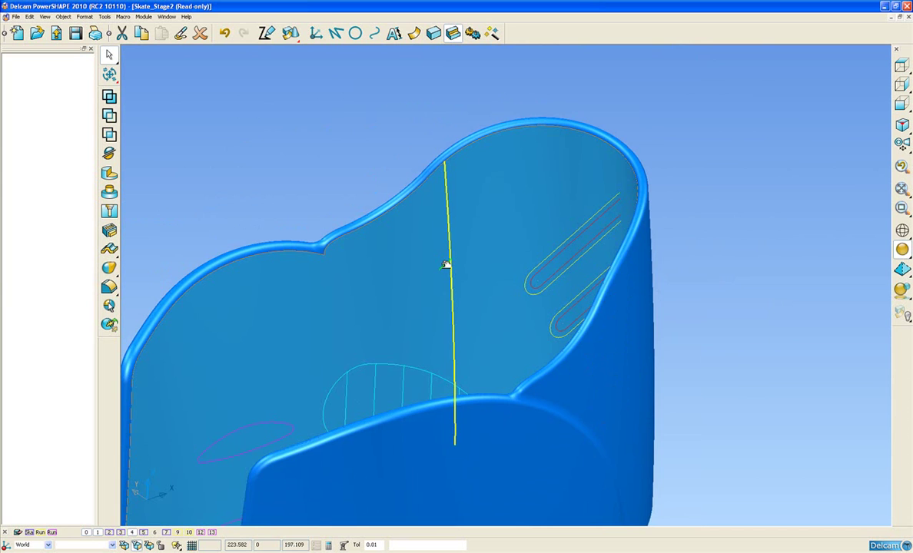
middle_drag(441, 265, 440, 223)
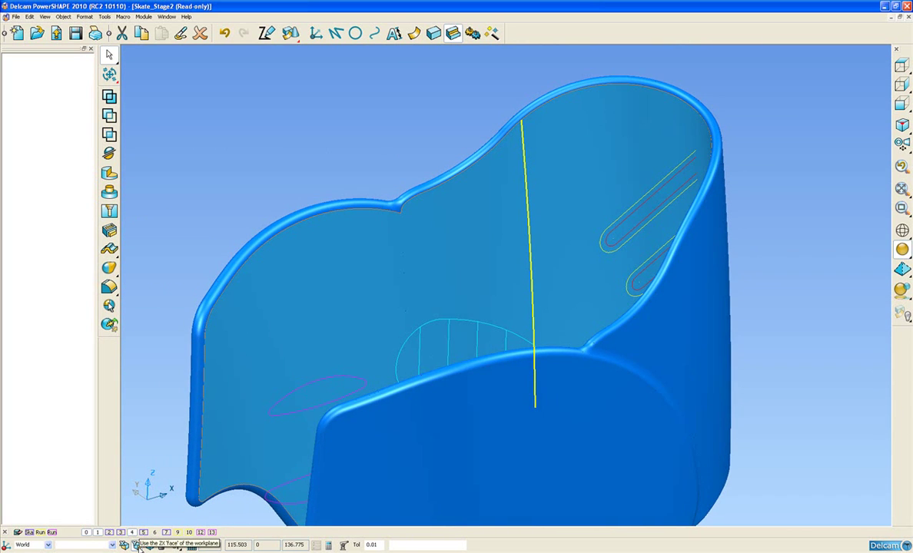
click(153, 285)
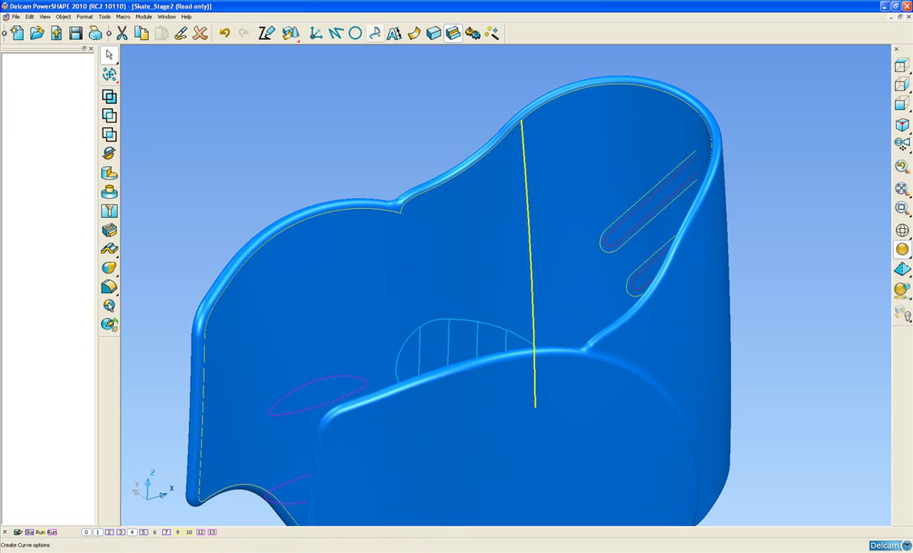
click(373, 33)
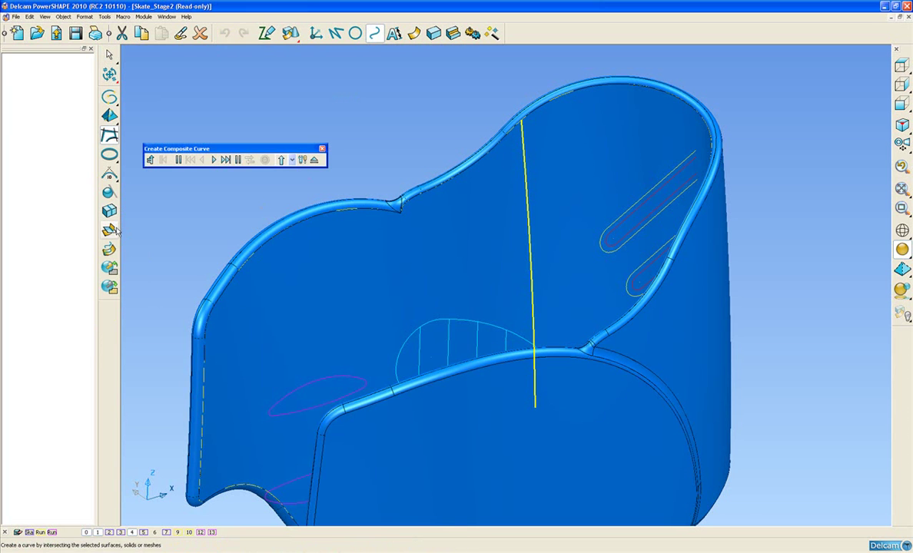
click(109, 249)
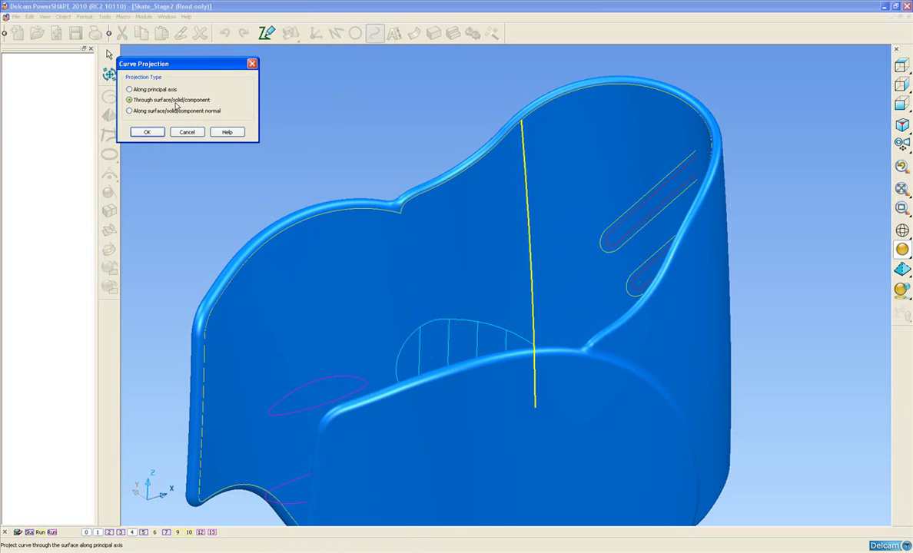
click(144, 132)
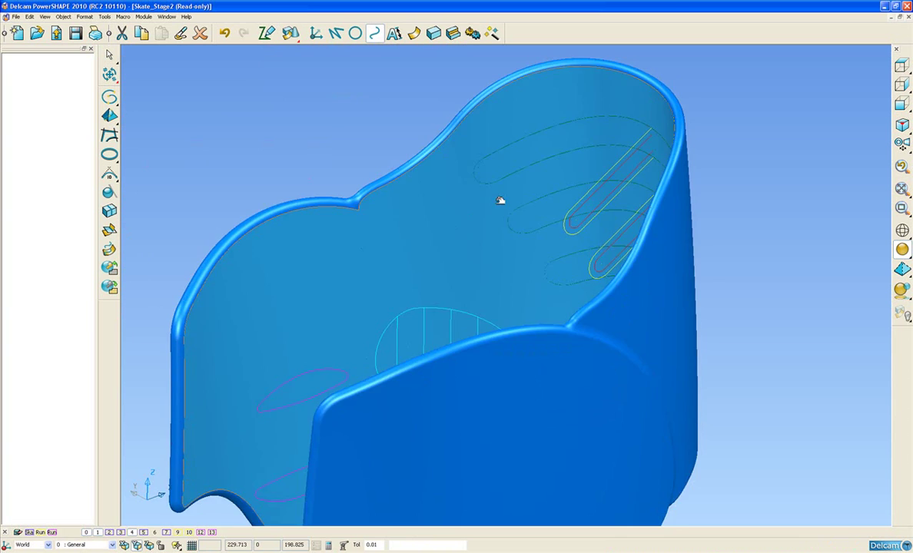
scroll(499, 200, up, 5)
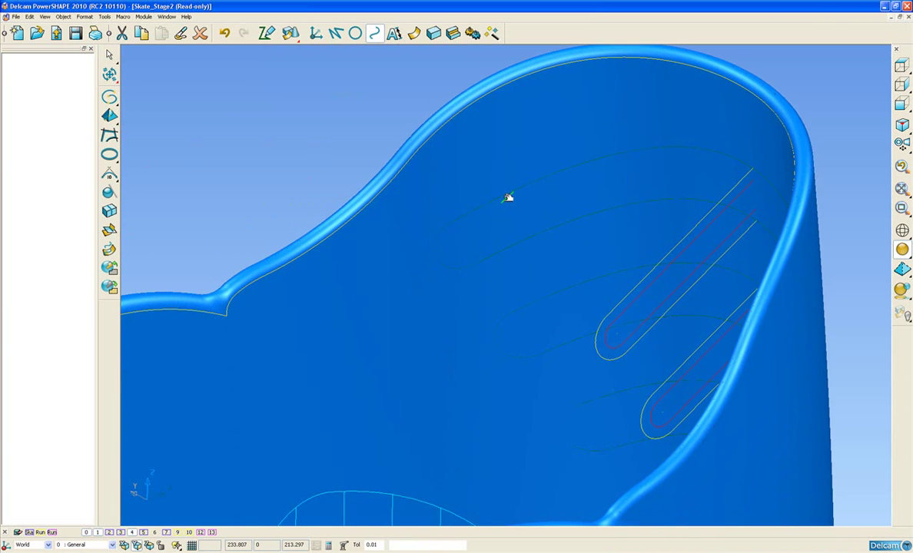
click(508, 198)
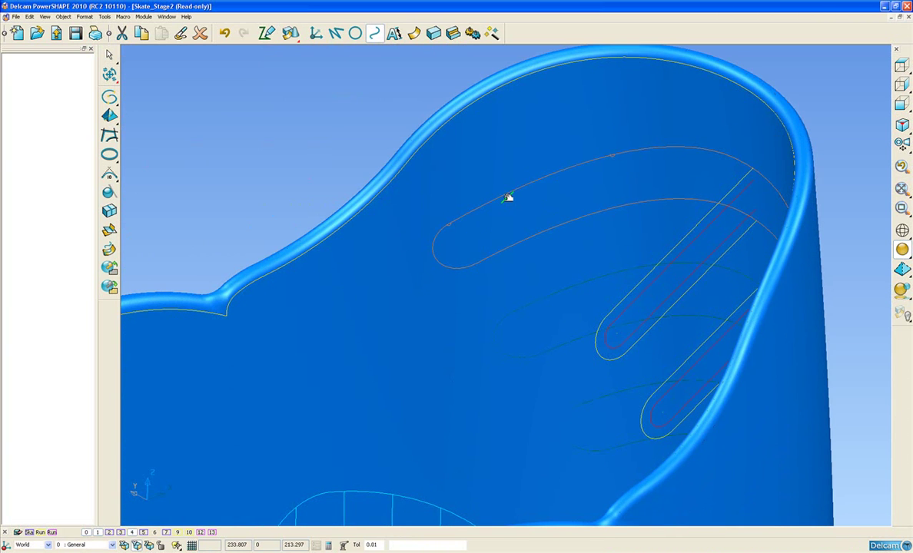
middle_drag(508, 199, 526, 287)
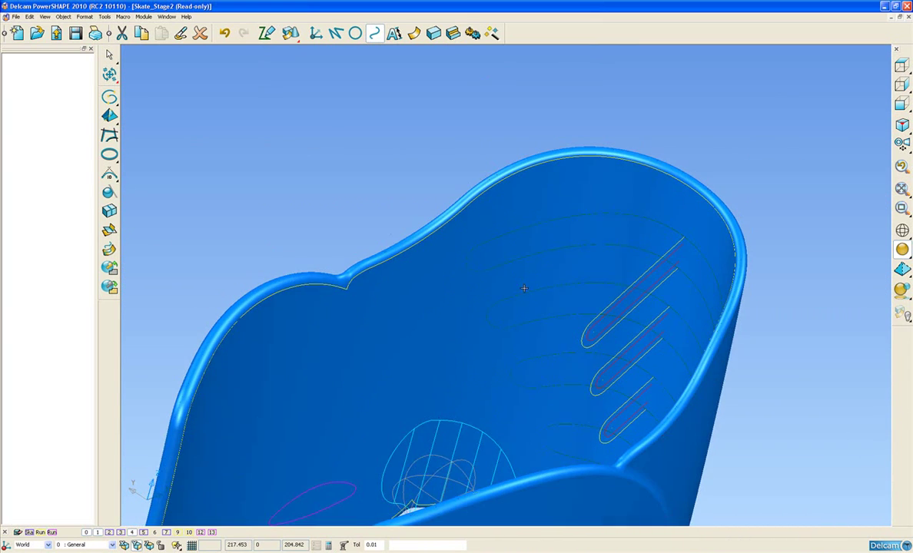
Step: Isolate the rear cuff's outer surface and the four outer finger-shaped slot curves, hiding everything else
middle_drag(545, 324, 463, 214)
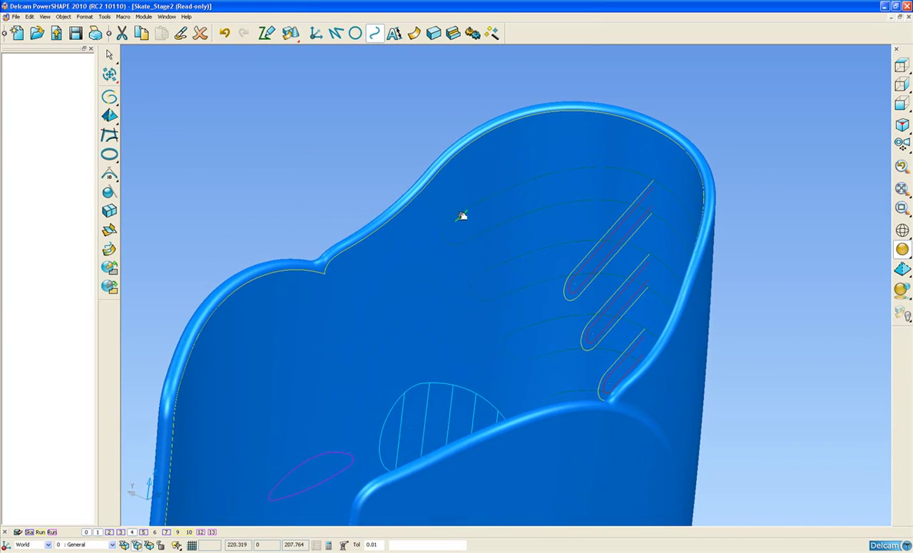
click(356, 162)
click(484, 200)
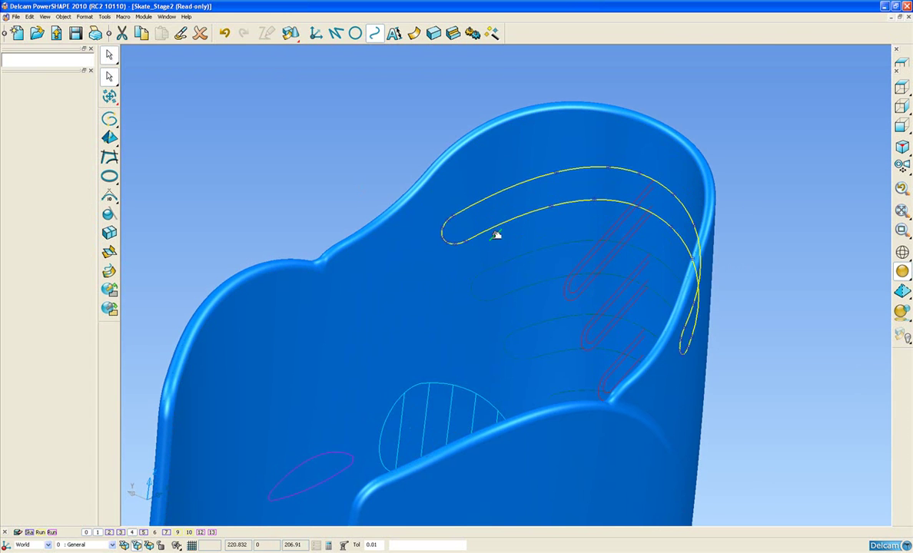
shift+click(503, 296)
shift+click(532, 329)
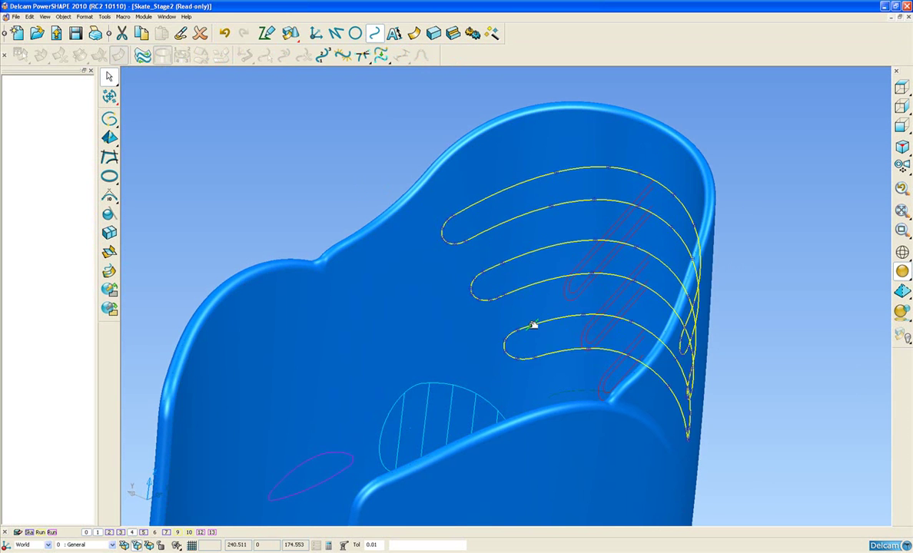
middle_drag(534, 383, 564, 384)
shift+click(562, 379)
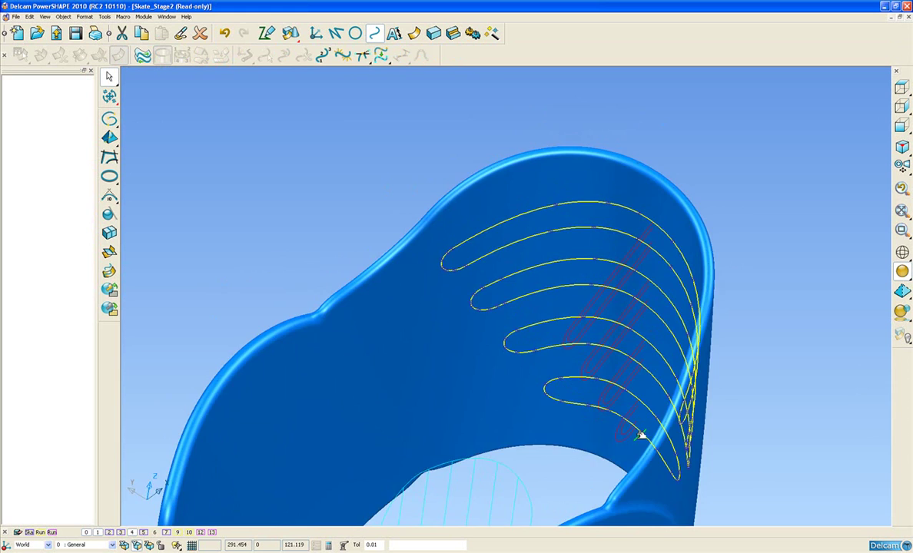
middle_drag(644, 434, 600, 228)
click(475, 322)
key(ctrl+k)
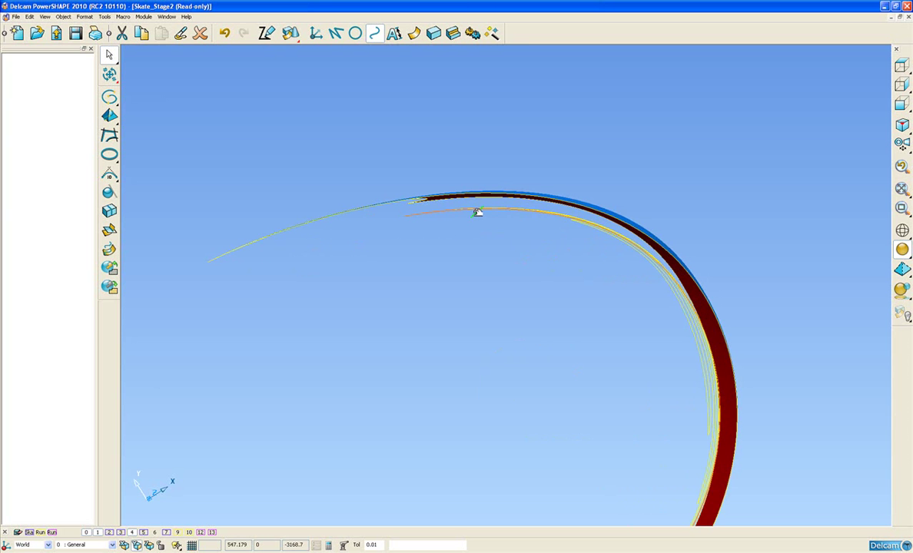
middle_drag(492, 307, 366, 153)
click(365, 153)
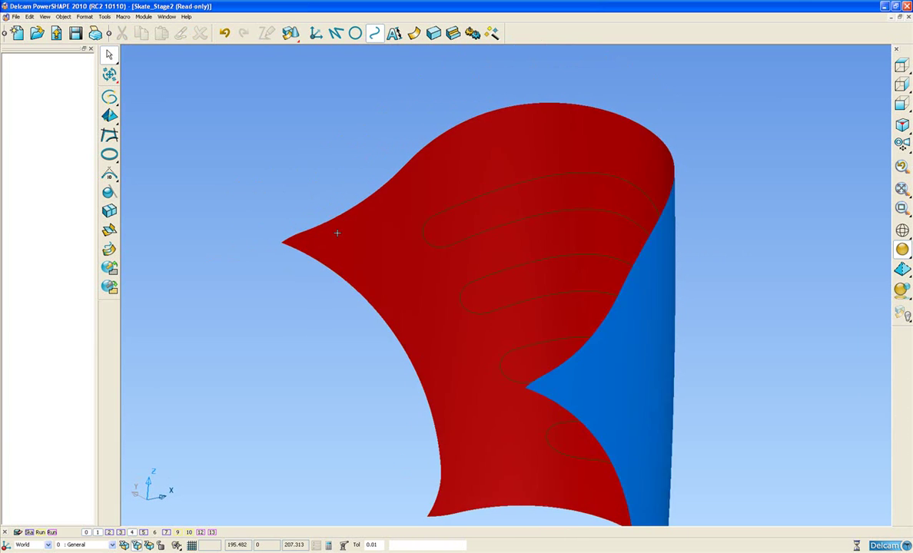
Step: Create a trimmed convex surface fillet of radius 5 between the cuff's outer surface and the uppermost slot curve
click(336, 232)
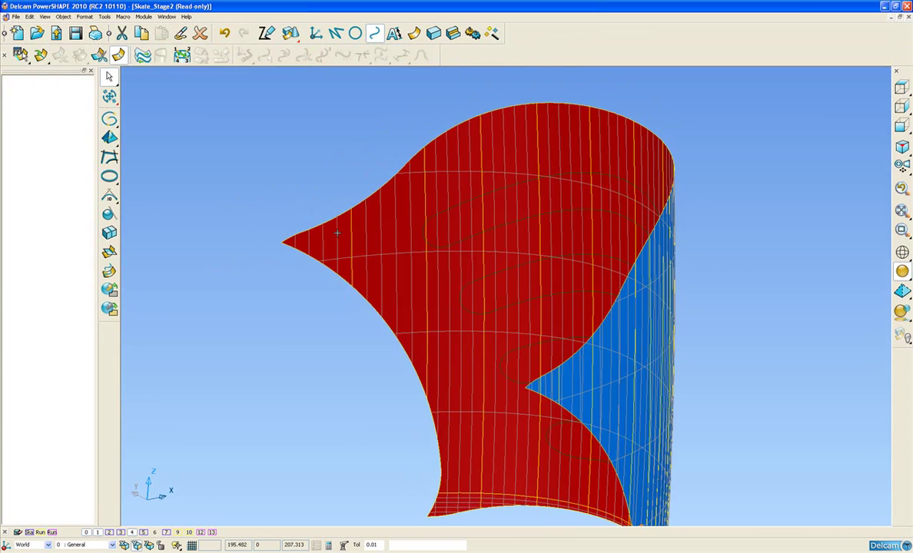
click(413, 33)
click(109, 269)
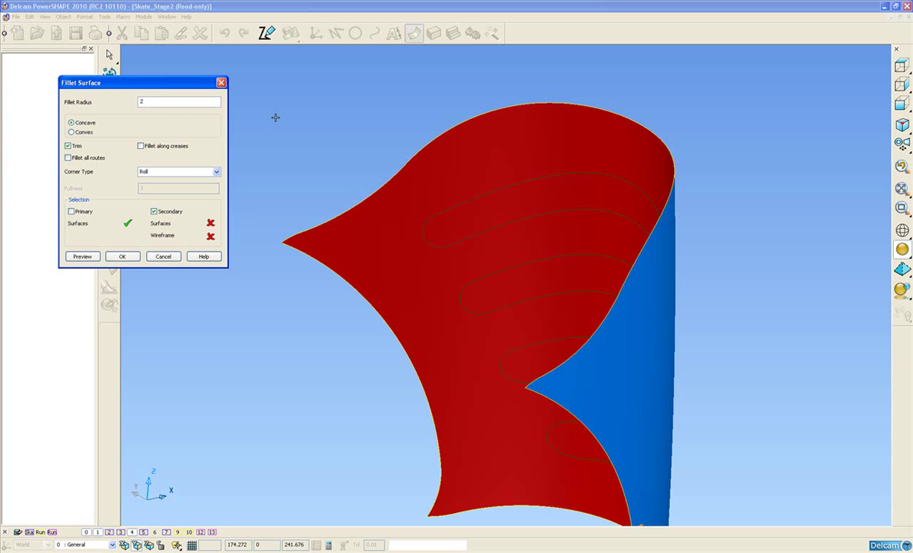
click(455, 207)
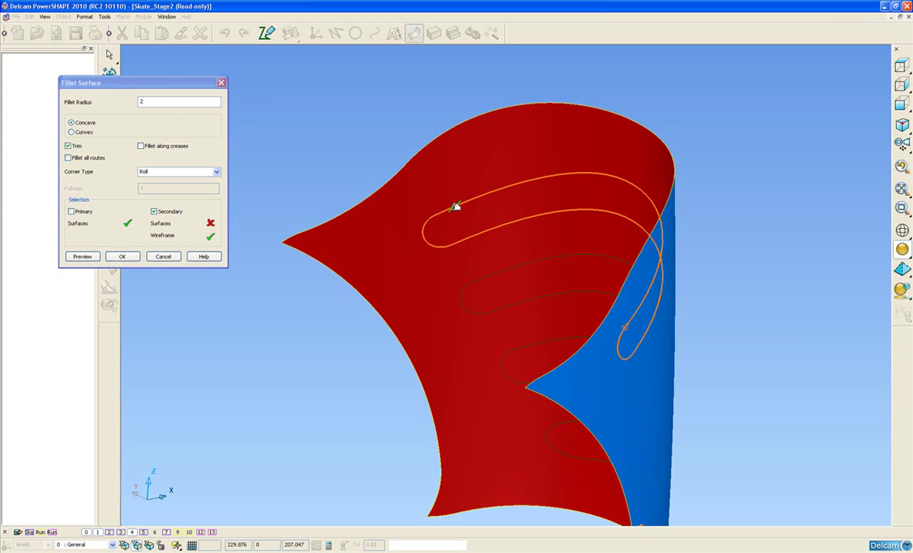
click(72, 132)
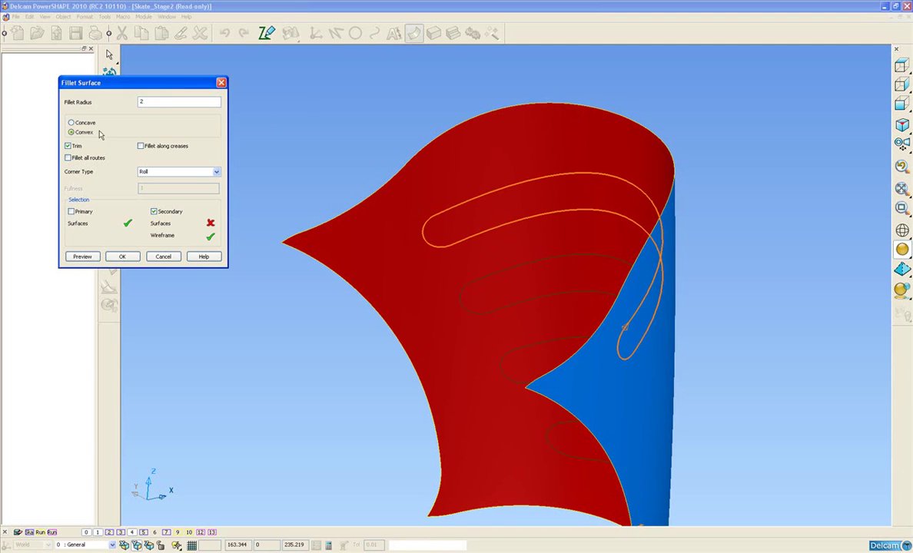
text(5)
click(82, 257)
middle_drag(467, 197, 395, 192)
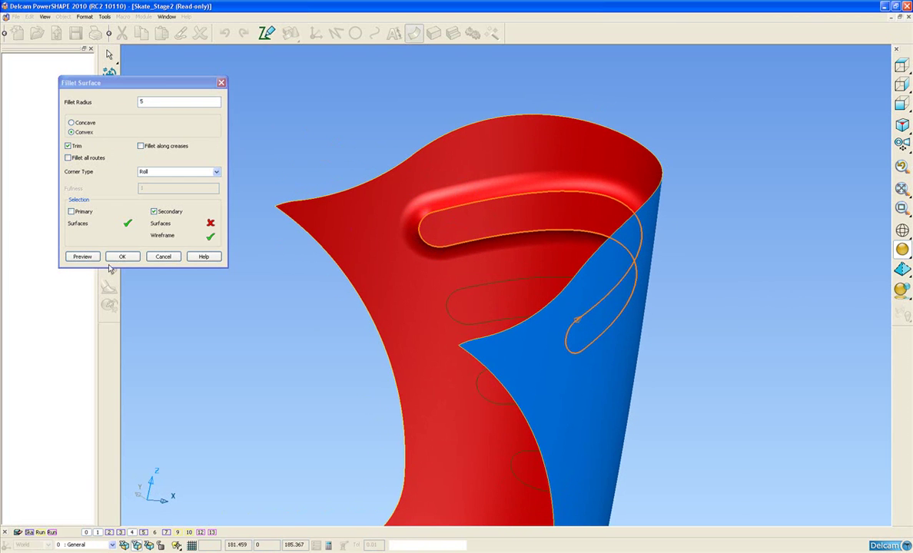
click(122, 257)
click(185, 236)
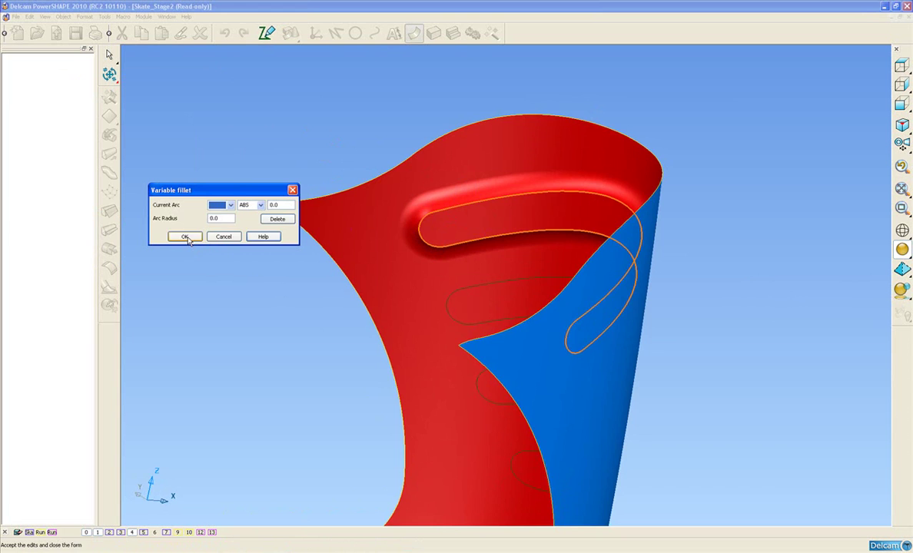
Step: Create a convex surface fillet of radius 5 between the cuff's outer surface and the second slot curve from the top
middle_drag(242, 285, 352, 237)
click(349, 237)
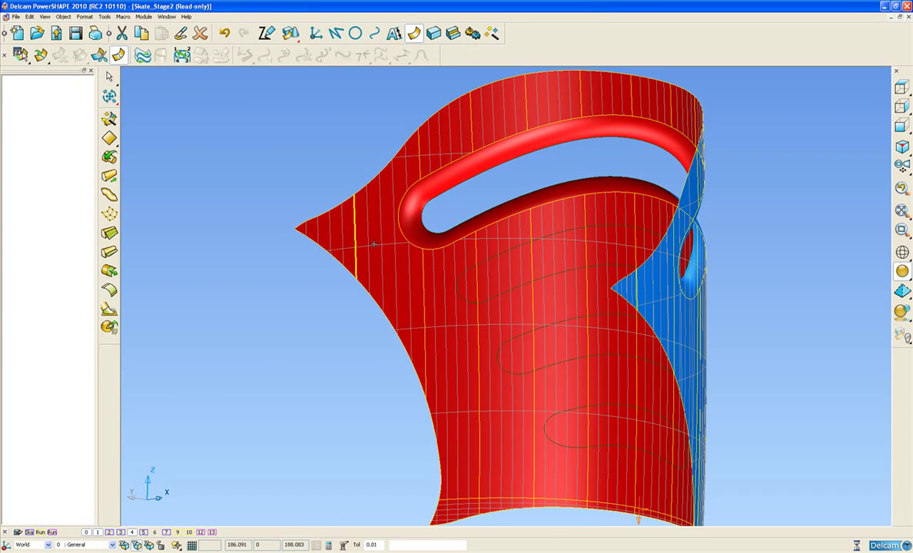
click(295, 179)
click(368, 246)
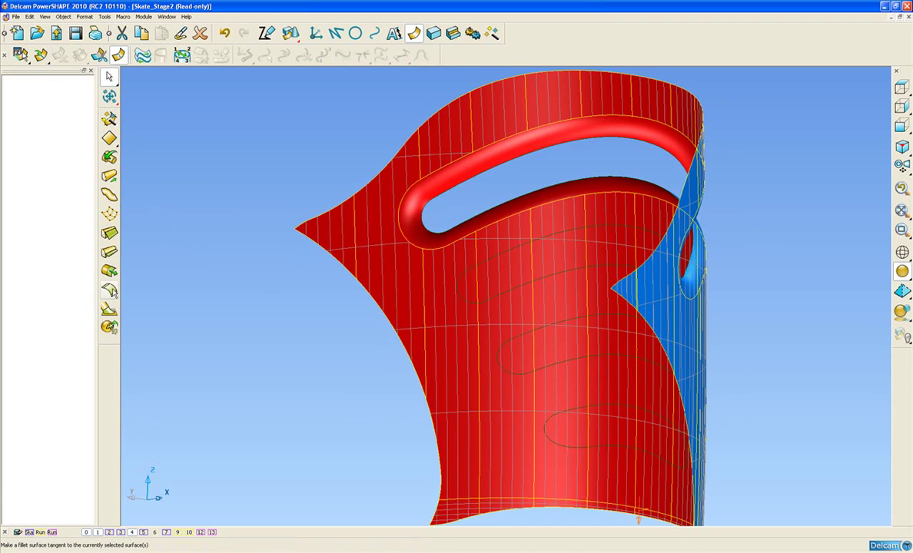
click(110, 290)
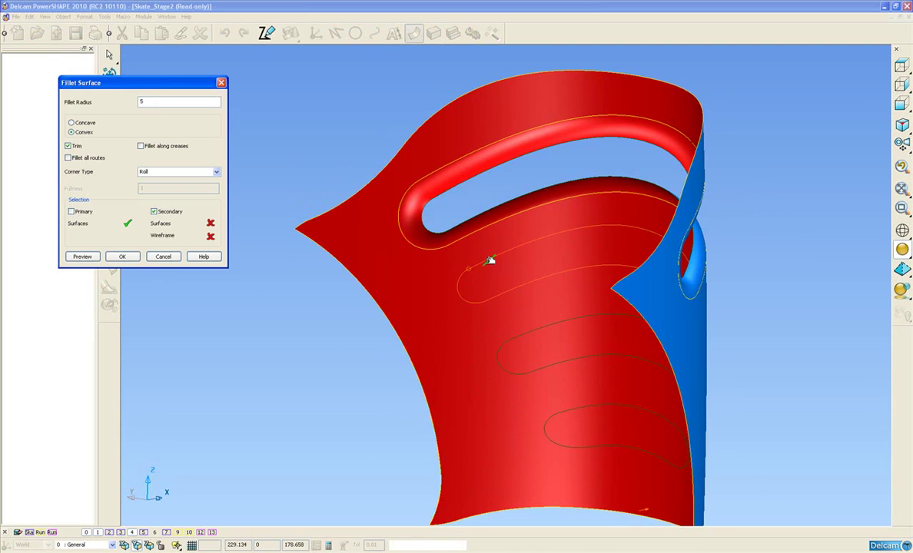
click(488, 260)
click(123, 257)
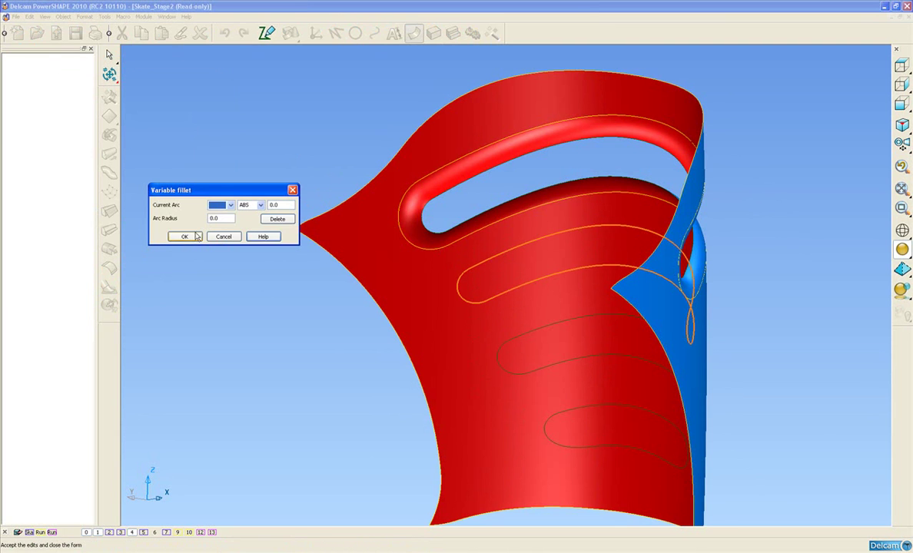
click(184, 237)
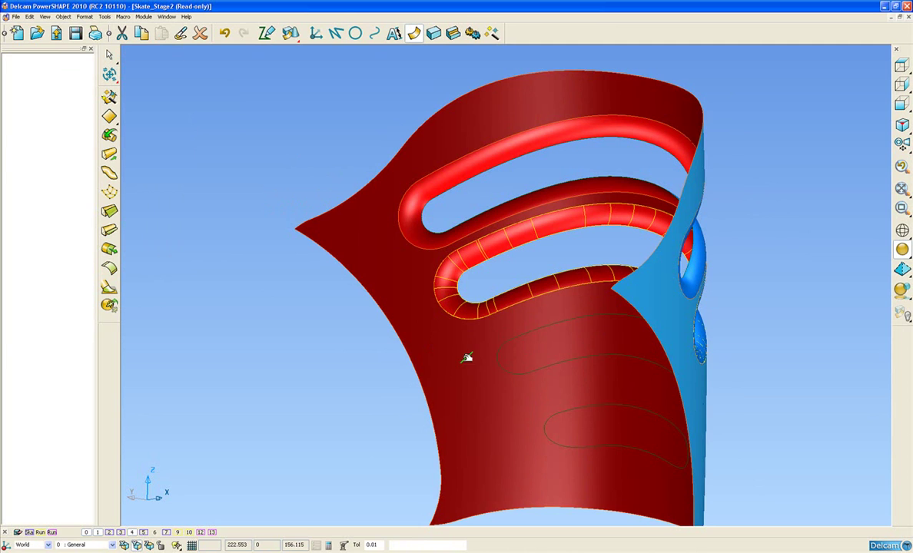
Step: Create a convex surface fillet of radius 5 between the cuff's outer surface and the third slot curve from the top
click(358, 242)
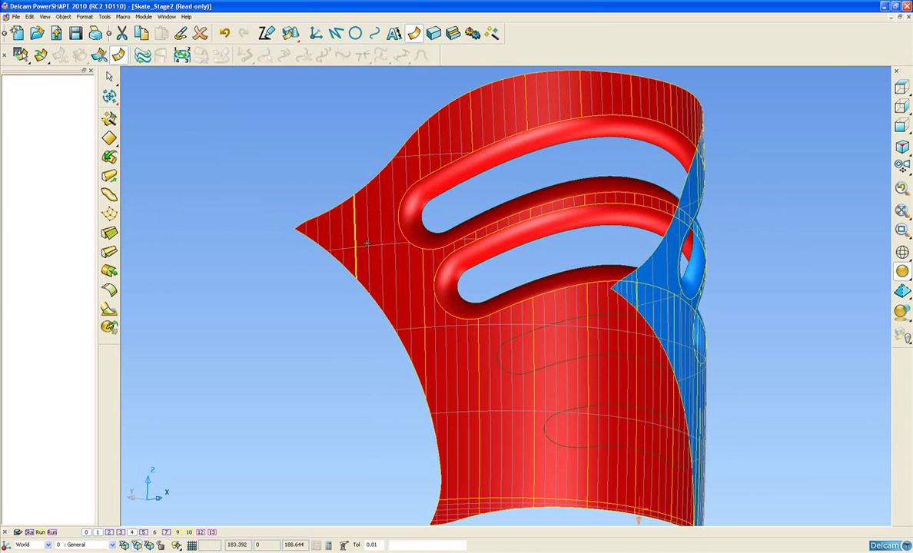
click(110, 291)
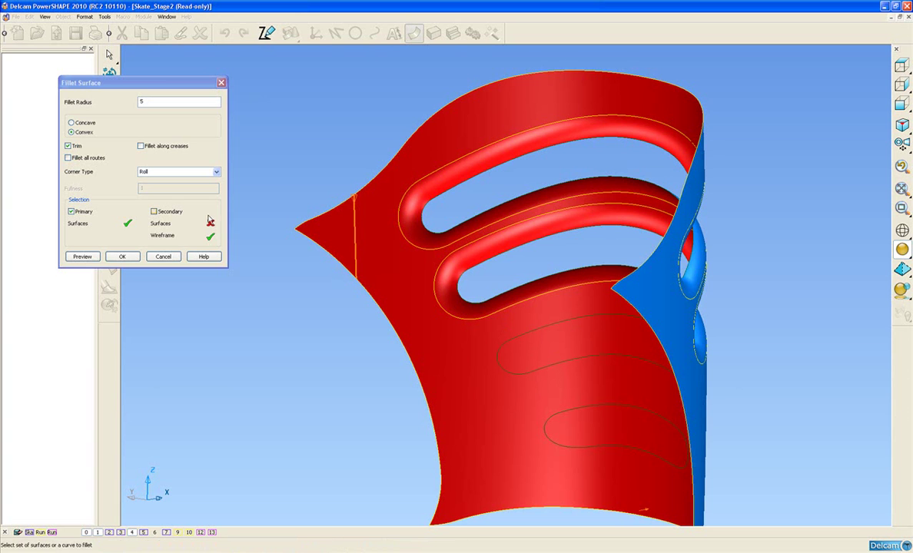
click(166, 215)
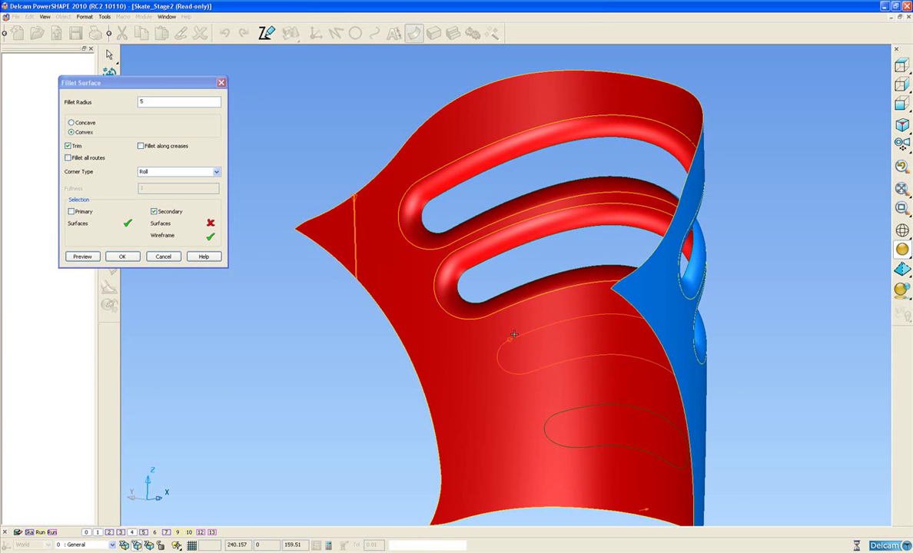
click(122, 256)
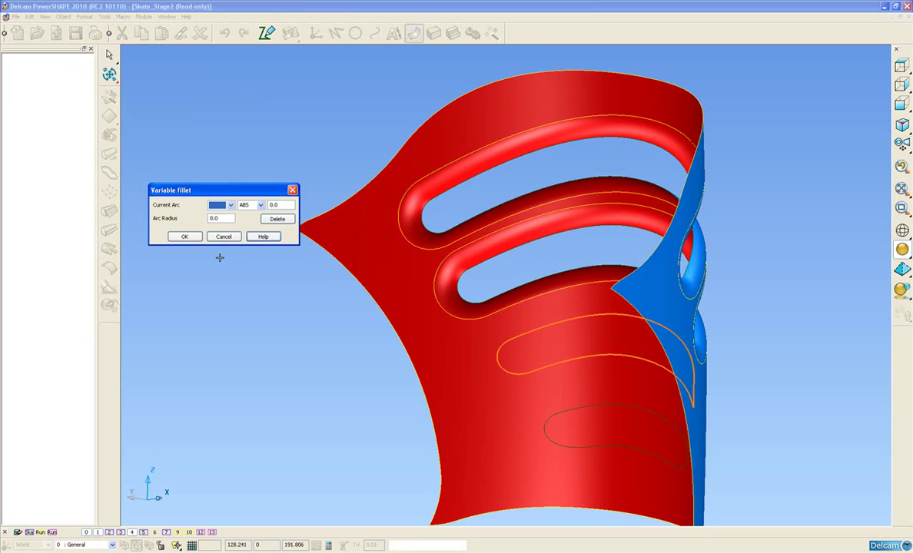
click(183, 238)
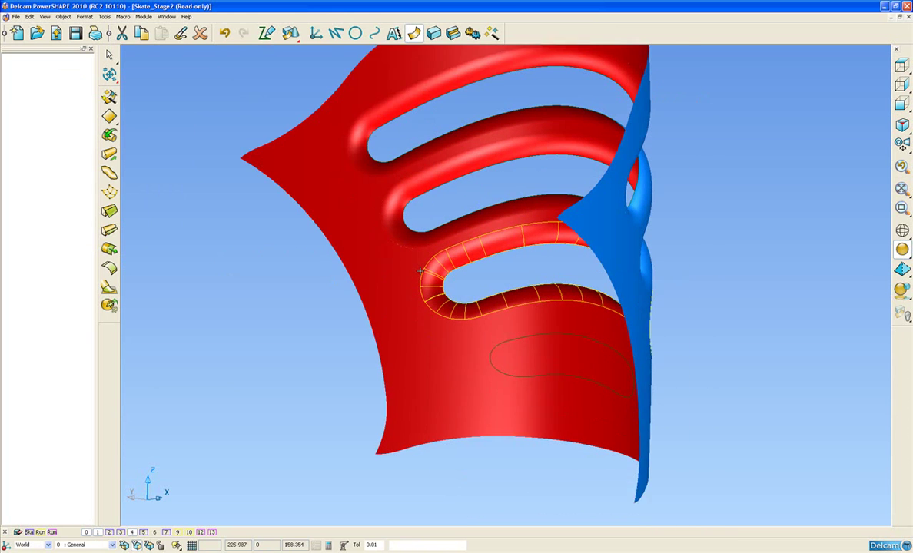
Step: Create a convex radius 5 fillet for the lowest slot curve, using the cuff's outer surface as the primary selection
click(421, 348)
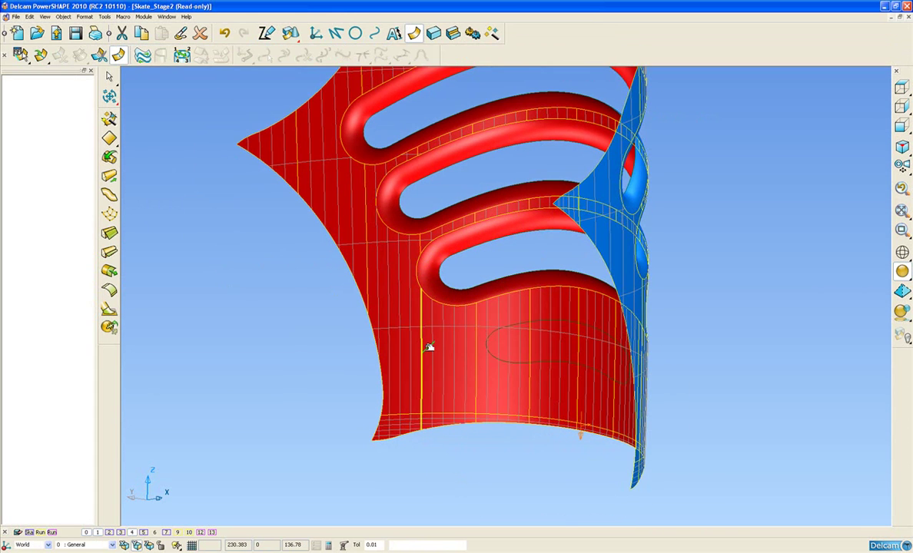
click(109, 270)
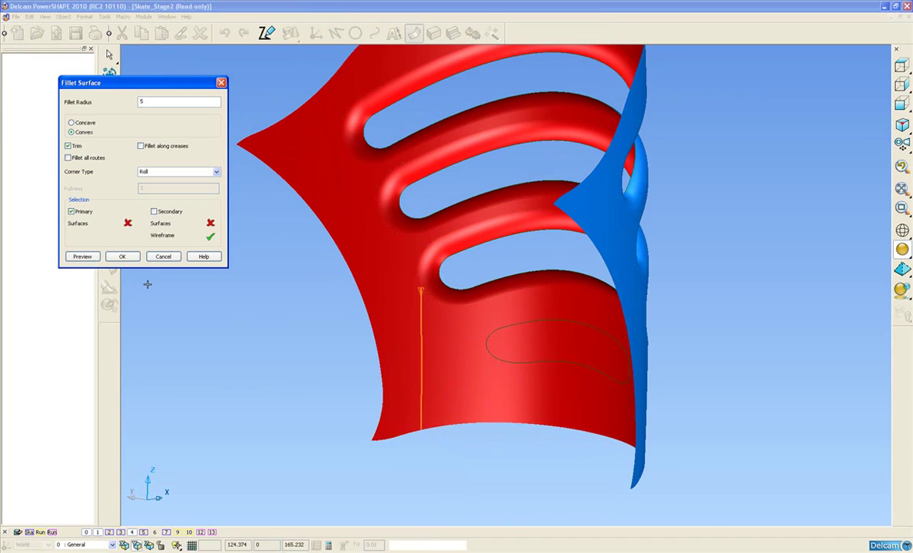
click(401, 335)
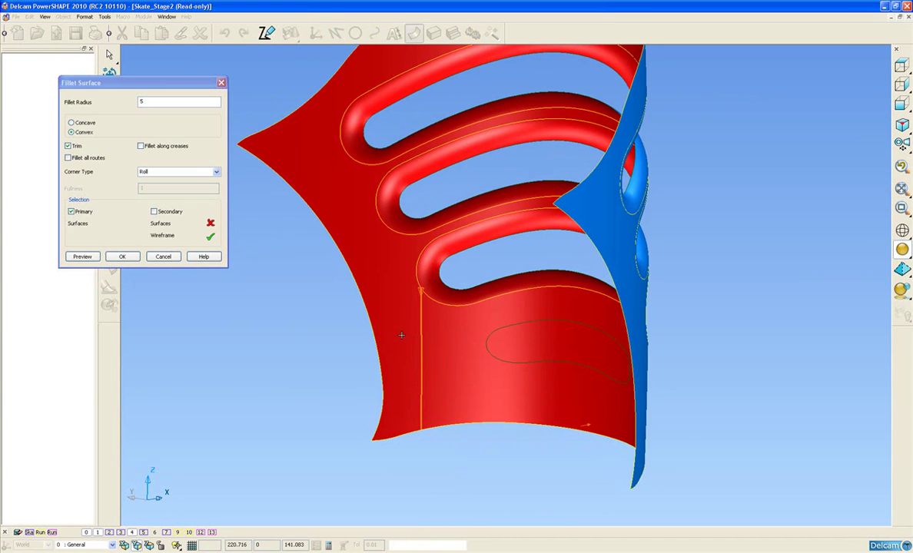
click(528, 330)
click(121, 256)
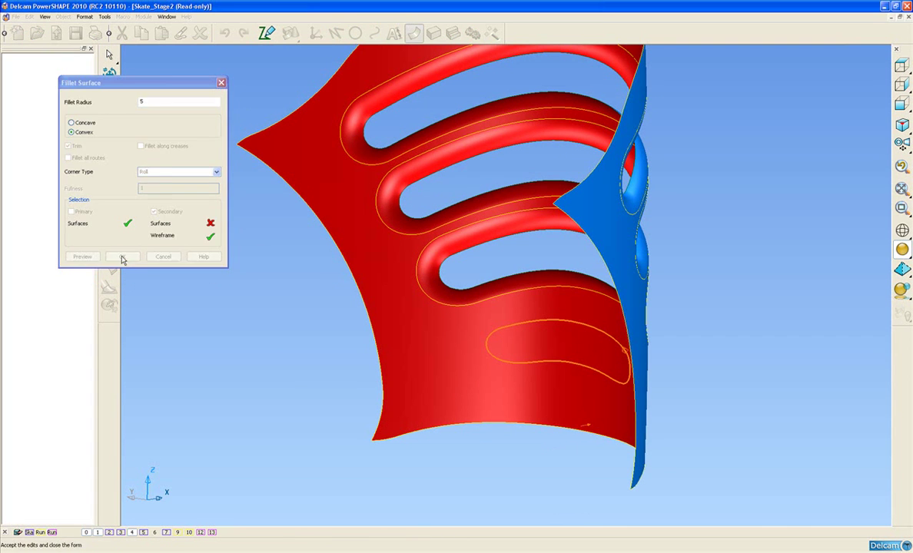
click(180, 235)
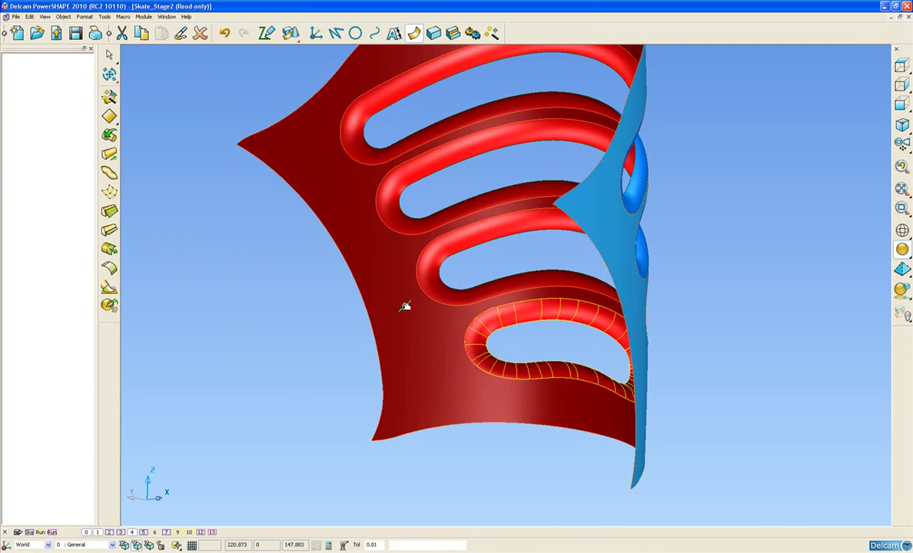
Step: Inspect the four filleted slots on the isolated cuff surface and redisplay the hidden boot geometry
shift+middle_drag(470, 258, 413, 316)
click(318, 342)
middle_drag(627, 301, 383, 313)
middle_drag(476, 213, 524, 201)
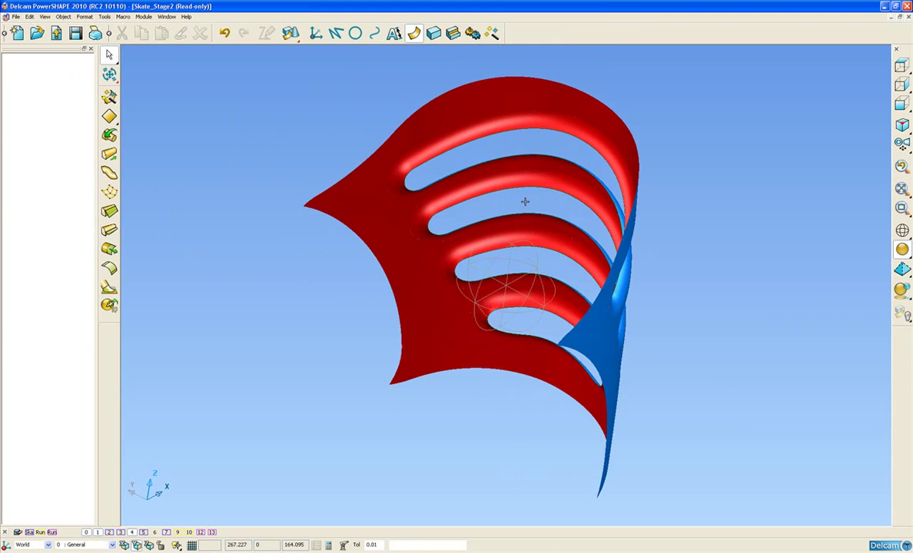
middle_drag(520, 327, 520, 269)
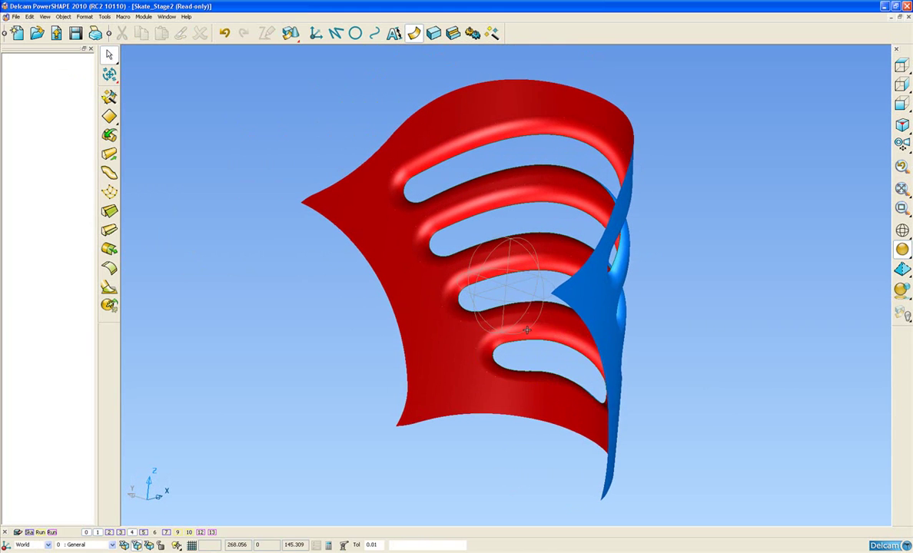
middle_drag(529, 329, 529, 329)
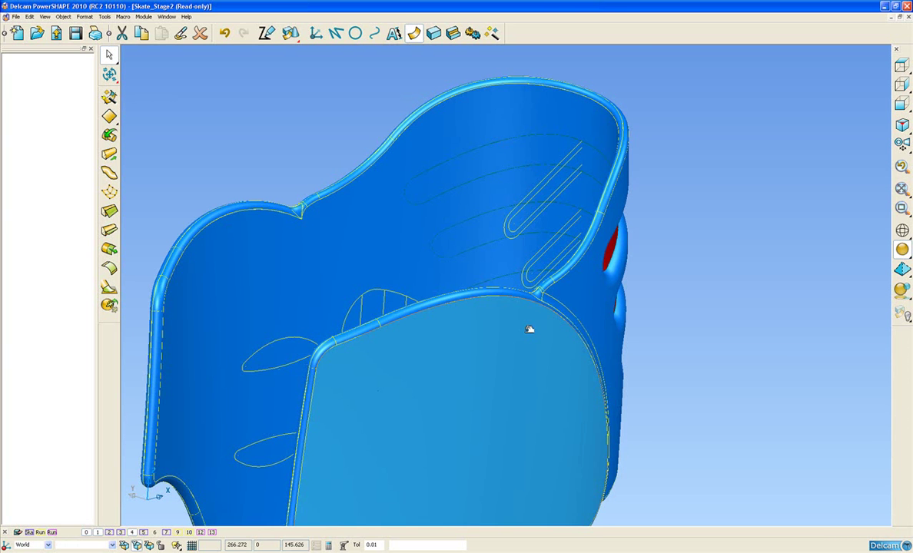
Step: Delete the four projected outer finger-shaped slot curves from the boot's inner surface
middle_drag(609, 271, 502, 274)
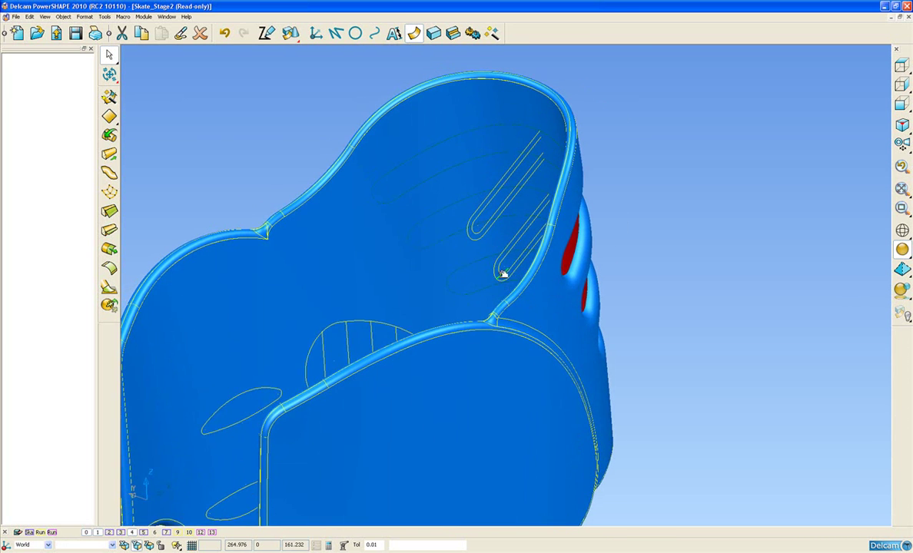
middle_drag(402, 346, 461, 369)
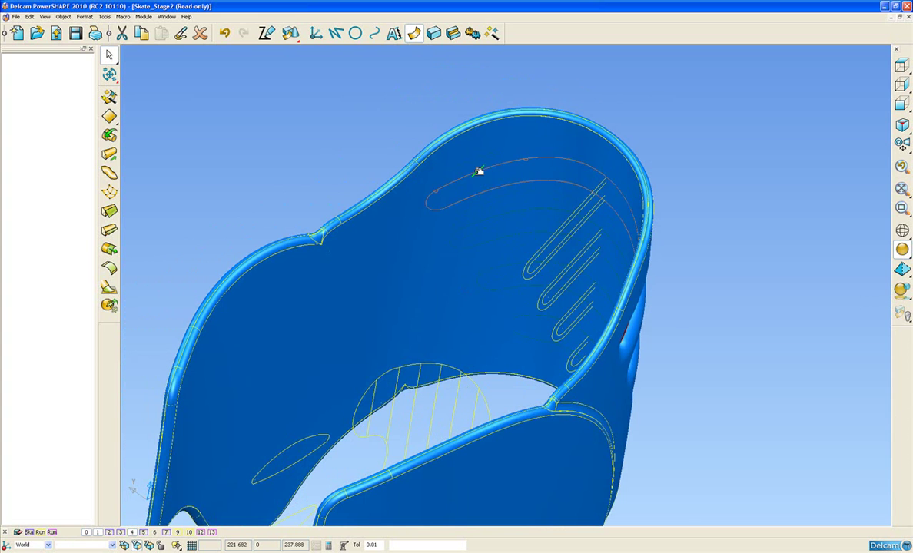
click(474, 175)
shift+click(481, 220)
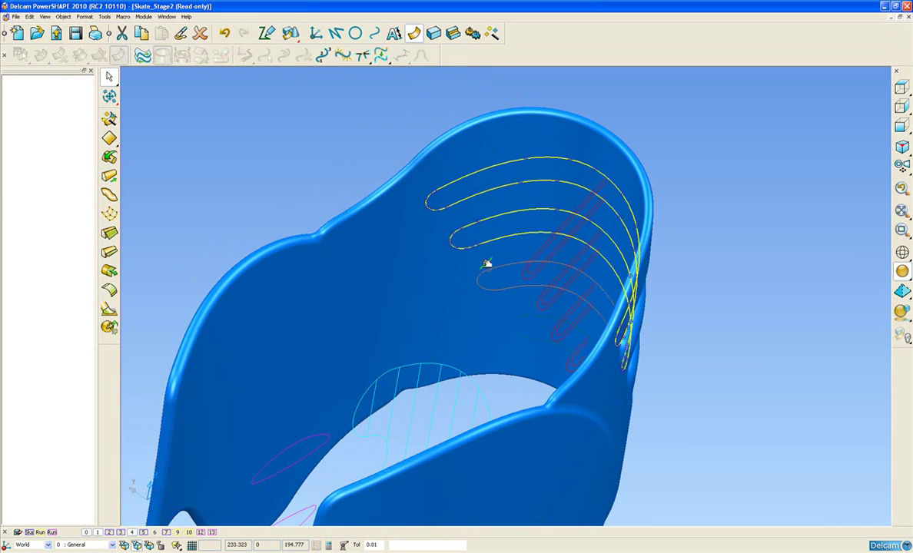
shift+click(492, 270)
shift+click(524, 315)
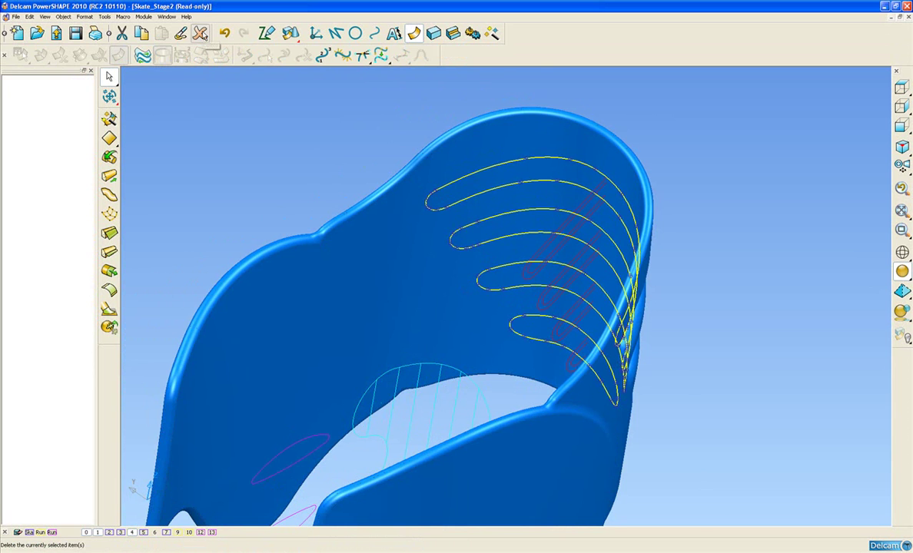
click(200, 33)
Step: Examine the filleted slots from outside the cuff and the inner boot surface showing through them
middle_drag(394, 224, 538, 350)
scroll(538, 350, up, 3)
middle_drag(544, 263, 510, 226)
click(510, 225)
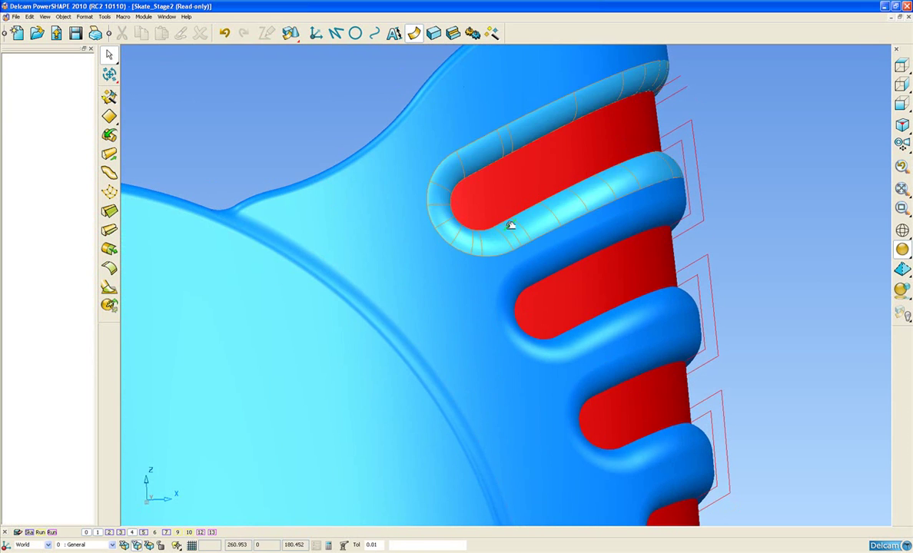
key(Delete)
middle_drag(547, 169, 566, 186)
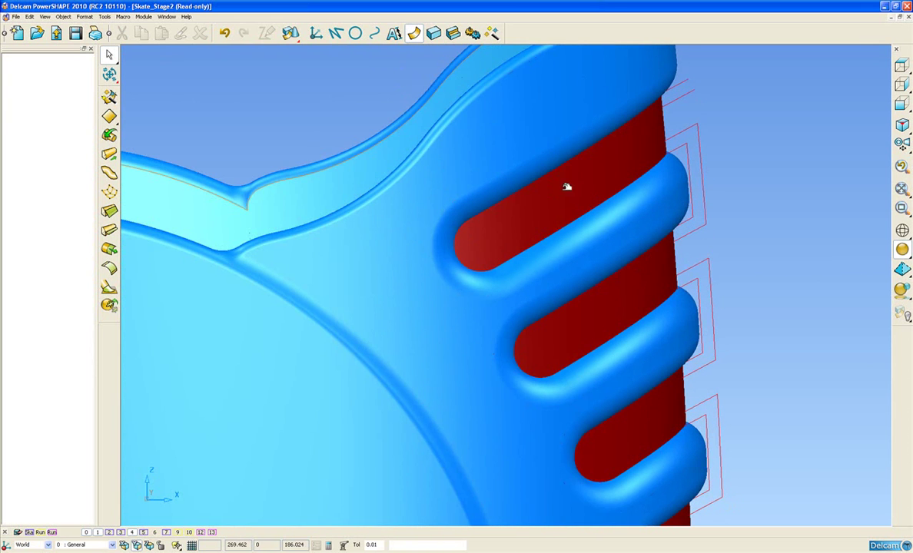
Step: Offset a copy of the boot's inner surface by a distance of -2 and close the Offset settings
click(521, 221)
middle_drag(510, 219, 576, 287)
scroll(472, 206, down, 3)
middle_drag(468, 237, 473, 204)
scroll(498, 224, up, 1)
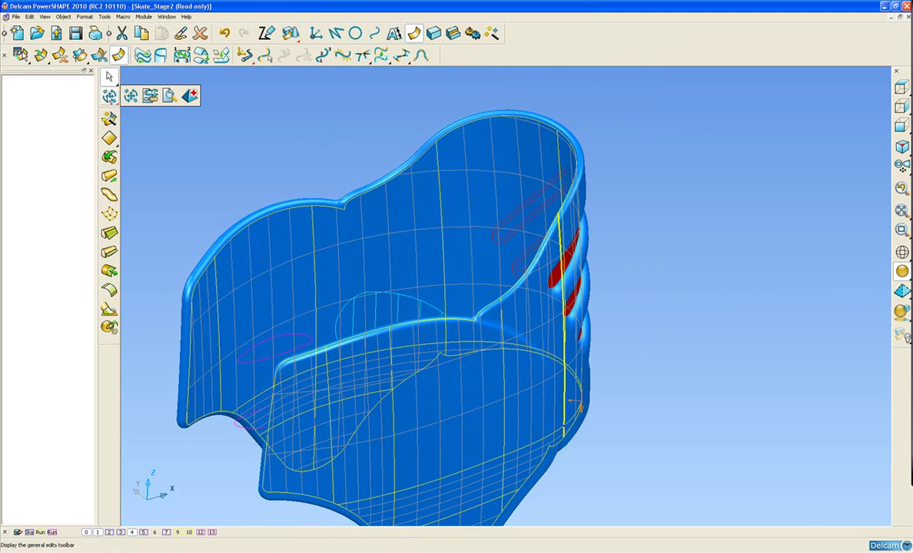
click(129, 95)
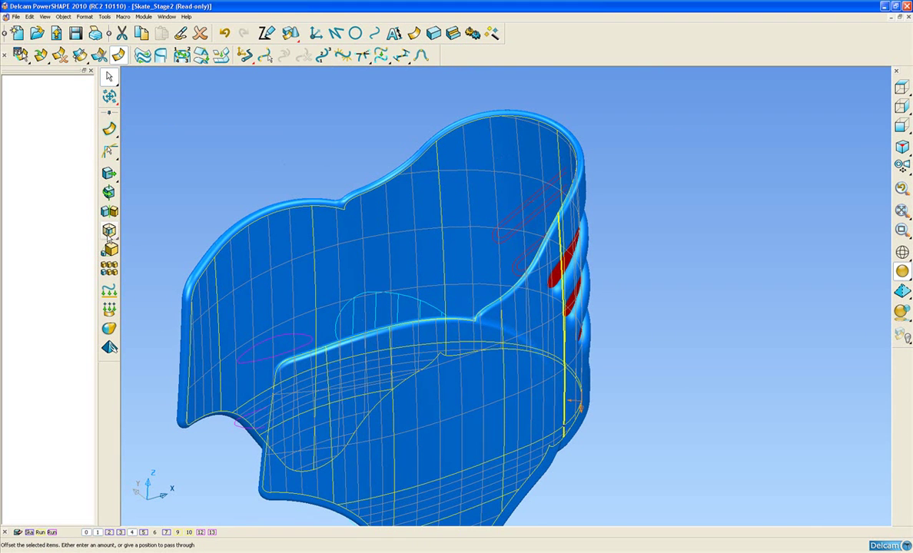
click(109, 232)
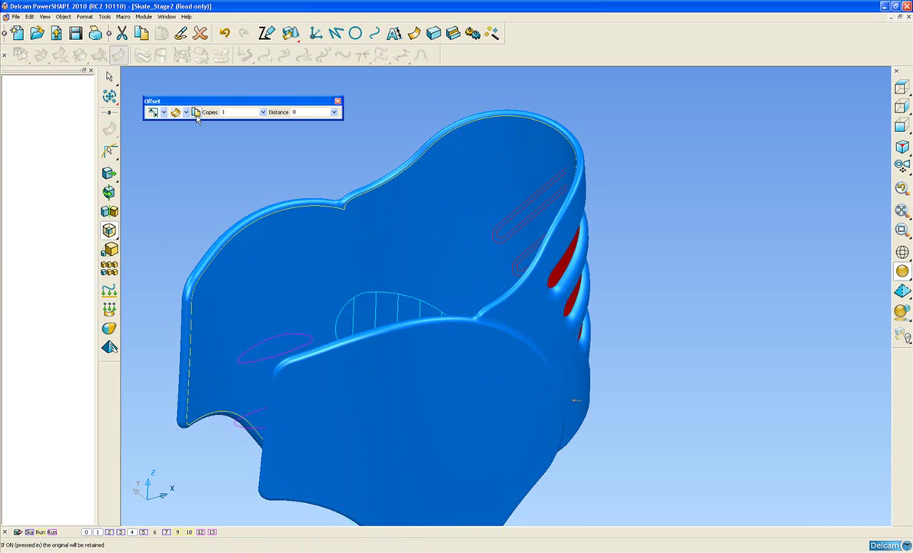
click(298, 113)
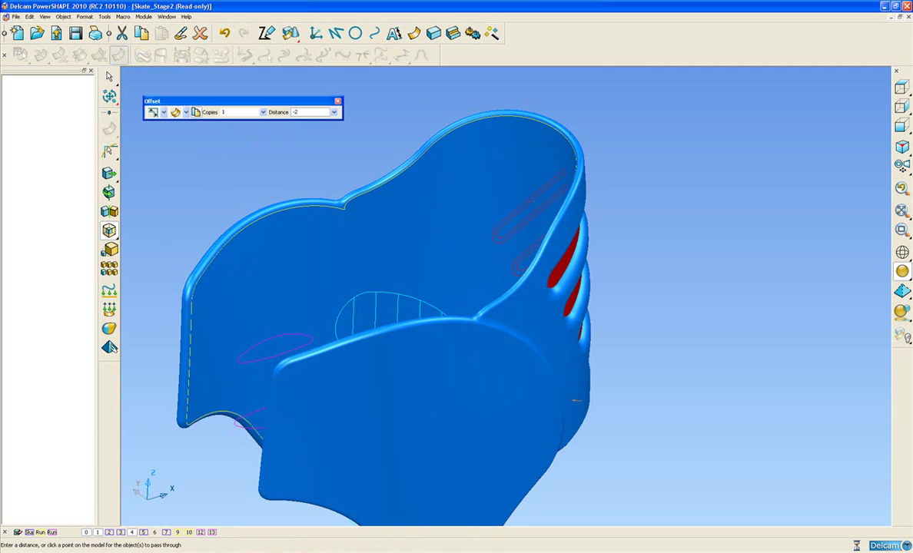
middle_drag(520, 240, 535, 281)
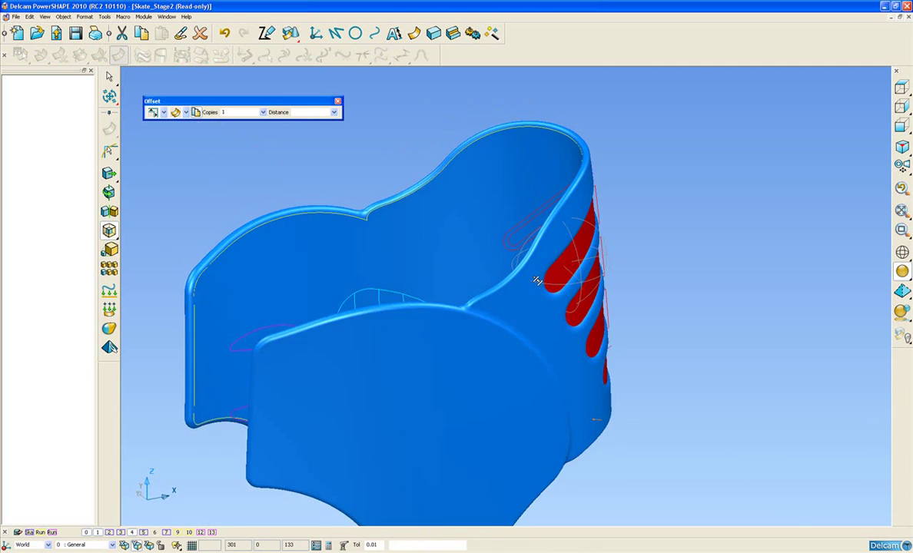
scroll(613, 317, up, 5)
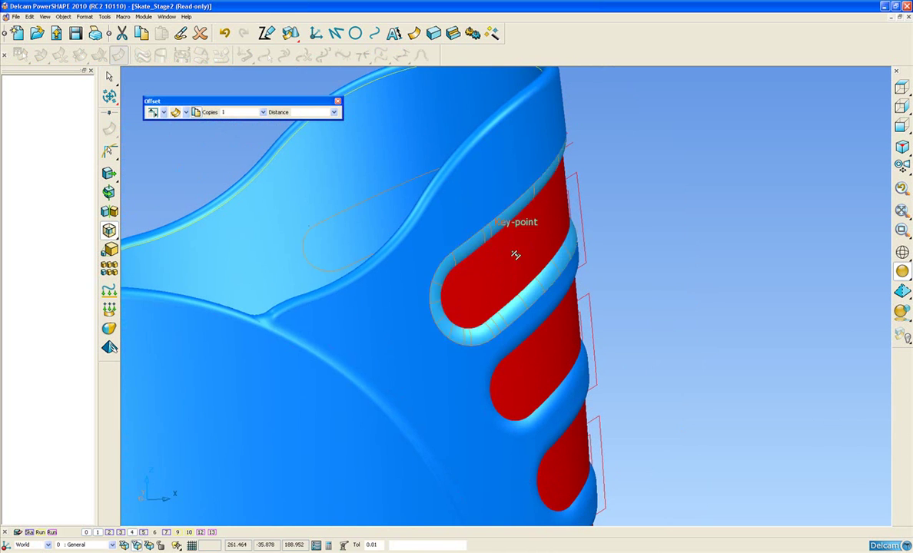
click(339, 101)
Step: Reverse the offset surface that shows red through the slots, and clear the selection
scroll(634, 271, down, 3)
scroll(726, 259, up, 5)
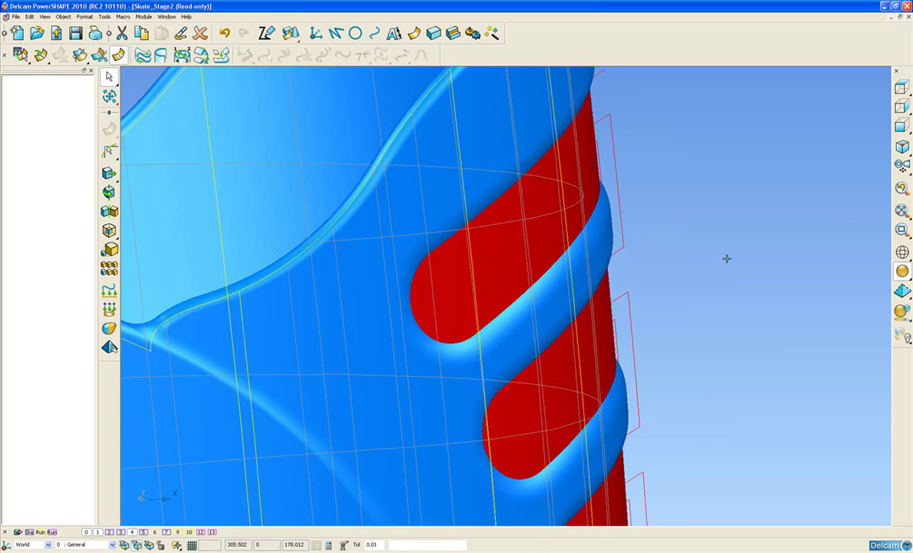
right_click(578, 177)
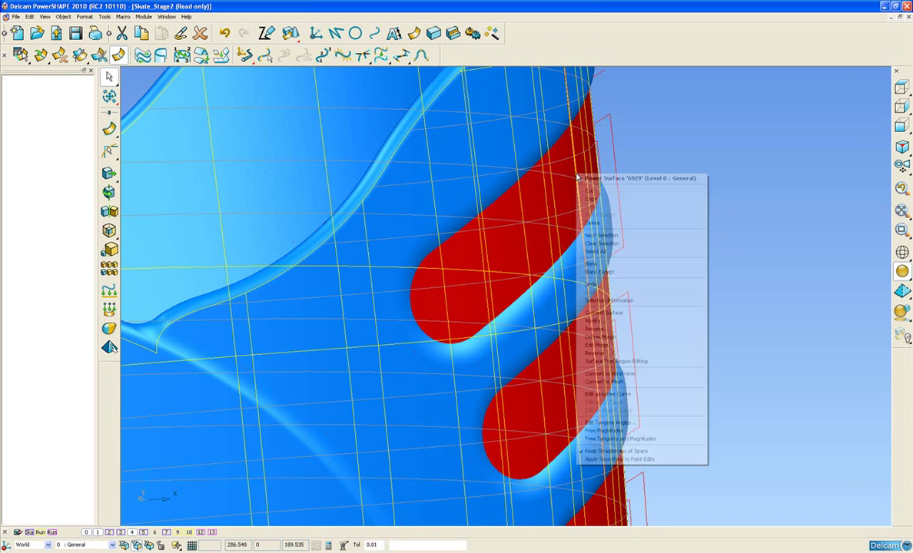
click(594, 354)
scroll(541, 254, down, 3)
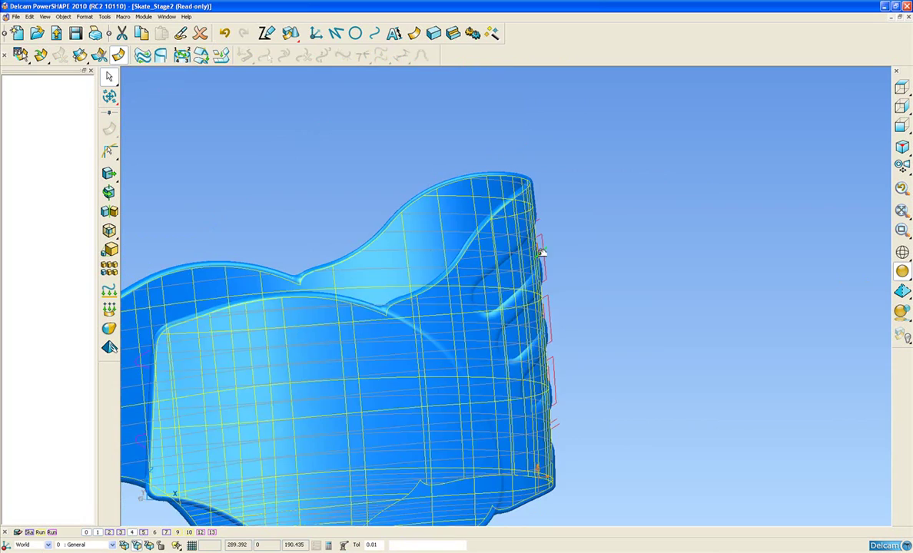
middle_drag(541, 253, 638, 320)
click(638, 320)
scroll(542, 314, up, 2)
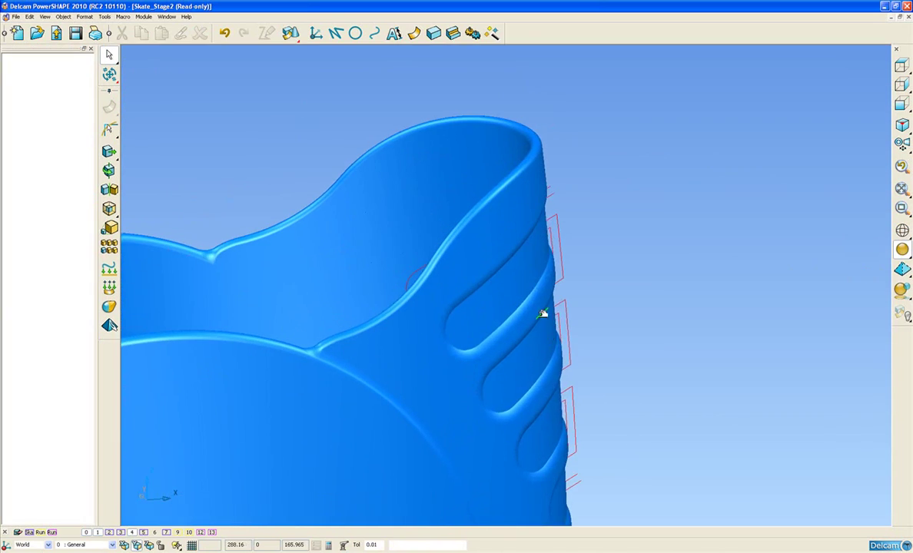
Step: Select the surface behind the slots and examine how it runs behind the filleted slots and around the cuff
click(518, 281)
middle_drag(519, 283, 430, 306)
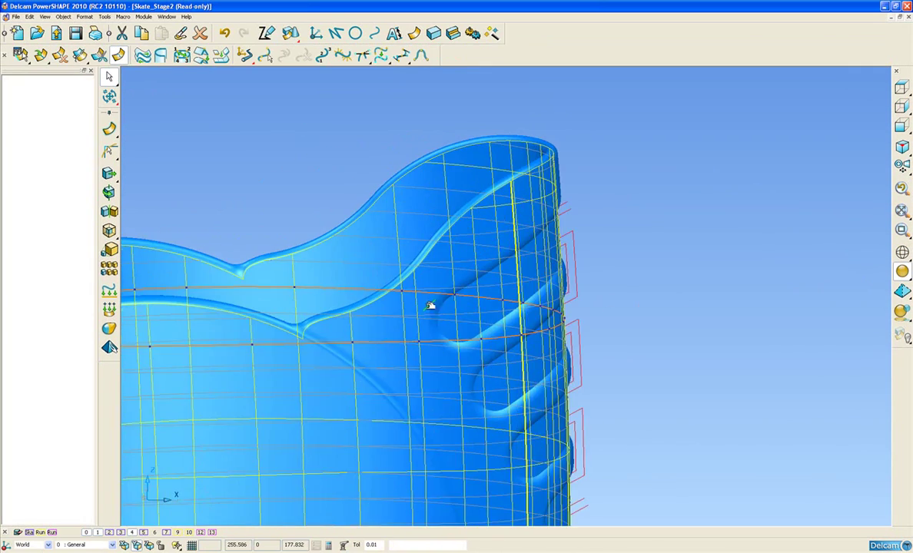
scroll(430, 306, up, 3)
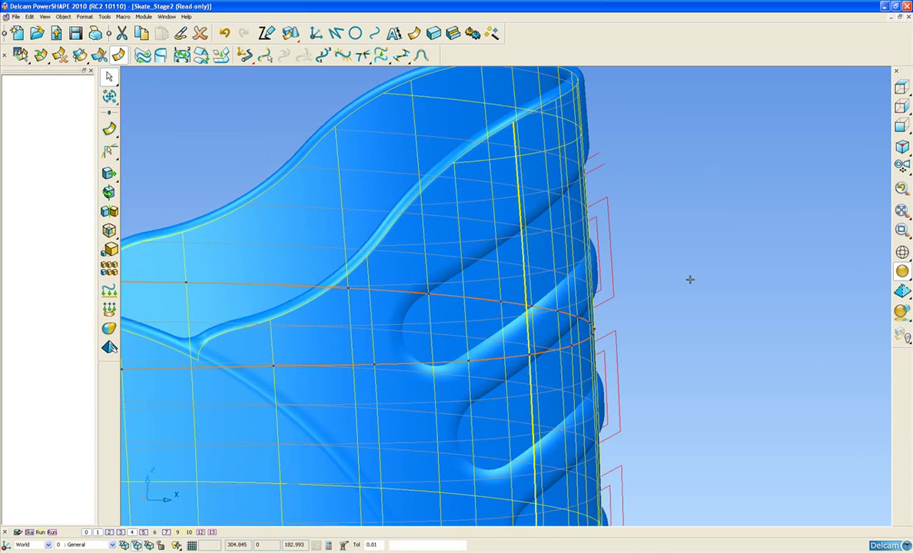
scroll(669, 258, down, 3)
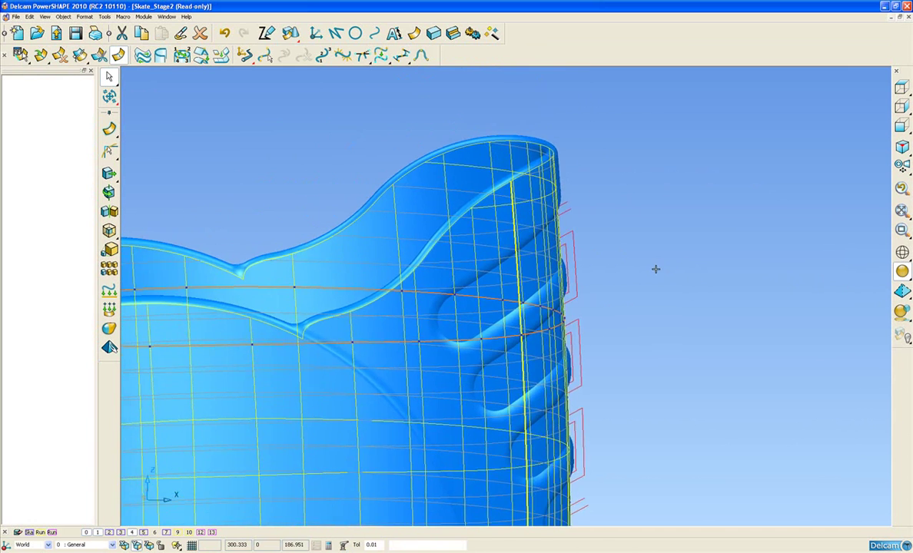
shift+middle_drag(622, 319, 635, 283)
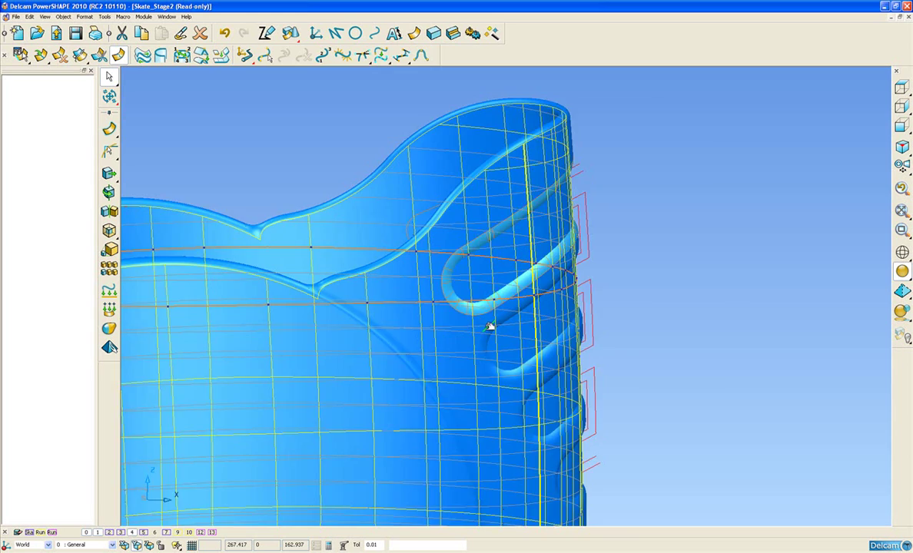
scroll(492, 279, up, 3)
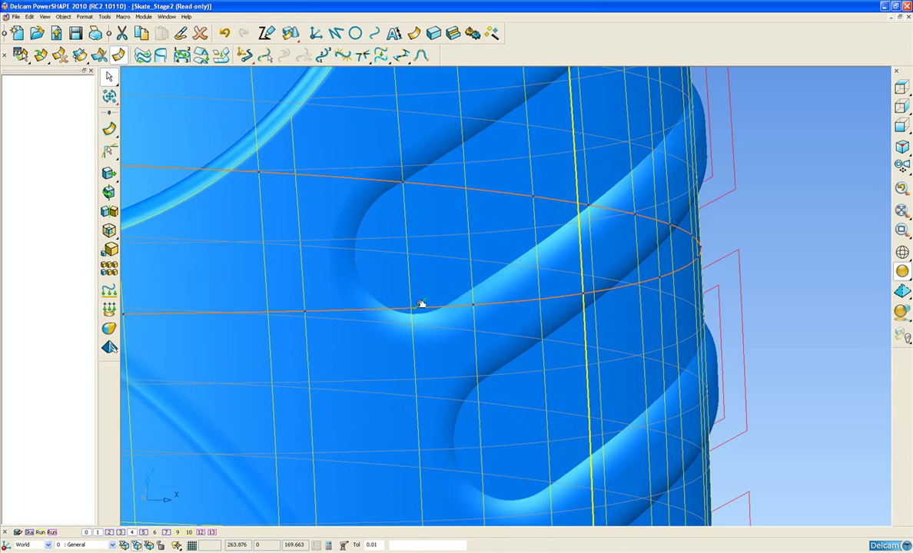
scroll(413, 221, down, 5)
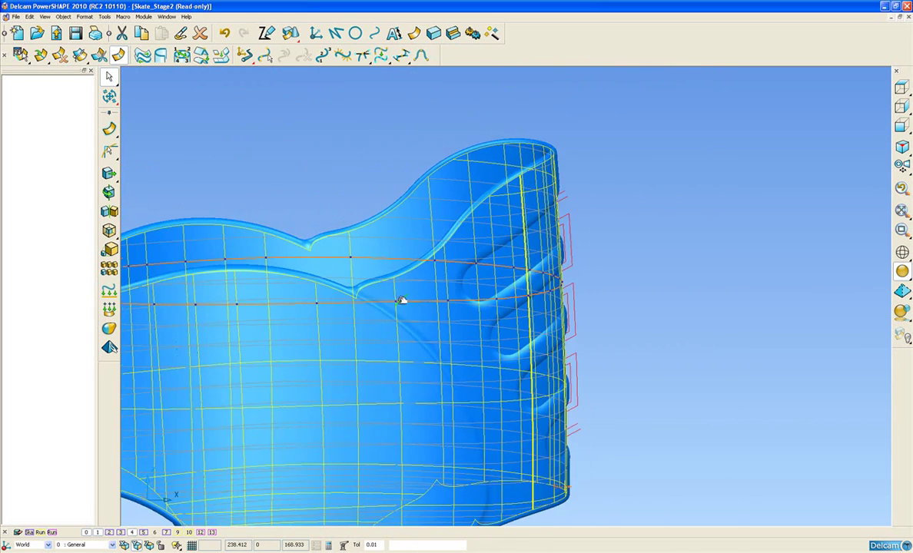
scroll(444, 269, up, 1)
middle_drag(443, 270, 402, 249)
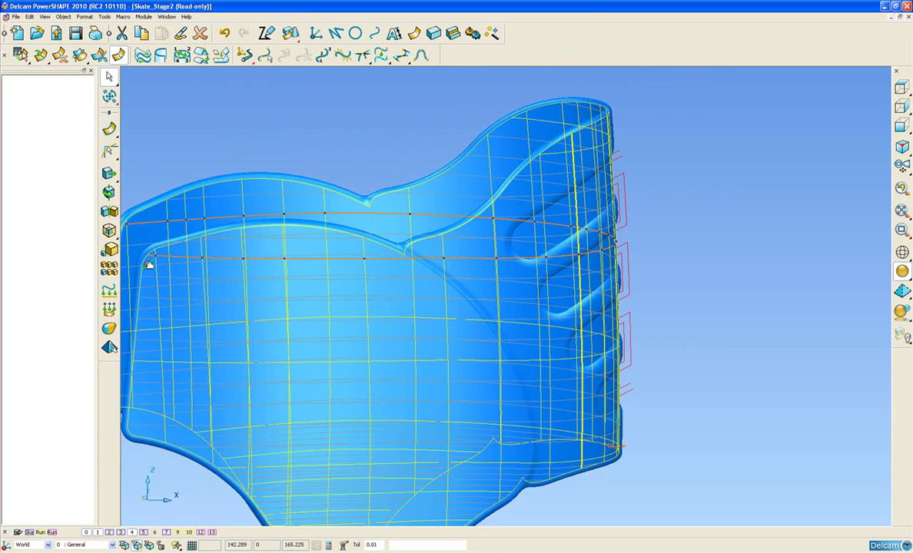
Step: Start a surface fillet with the offset surface behind the slots as primary, and switch to the secondary selection
click(412, 34)
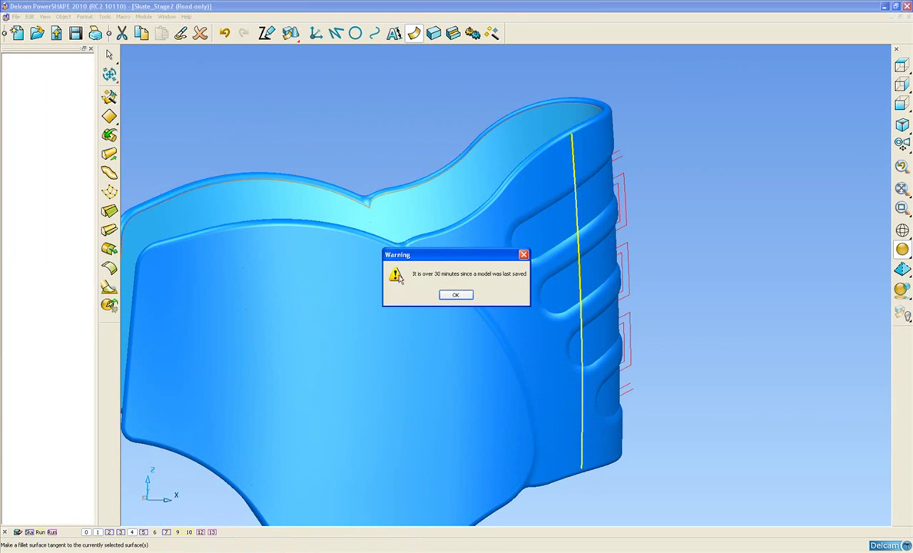
click(455, 295)
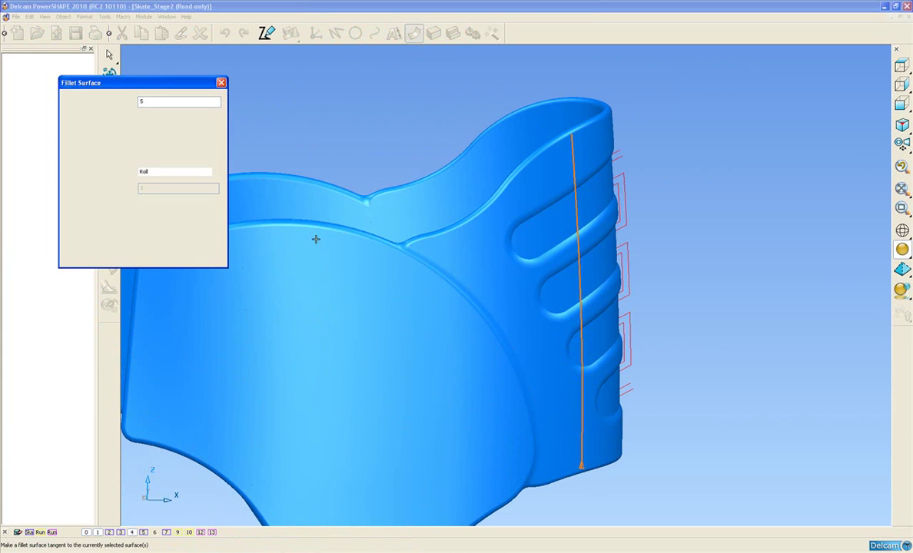
mouse_move(512, 288)
middle_down()
mouse_move(471, 292)
mouse_move(440, 269)
middle_up()
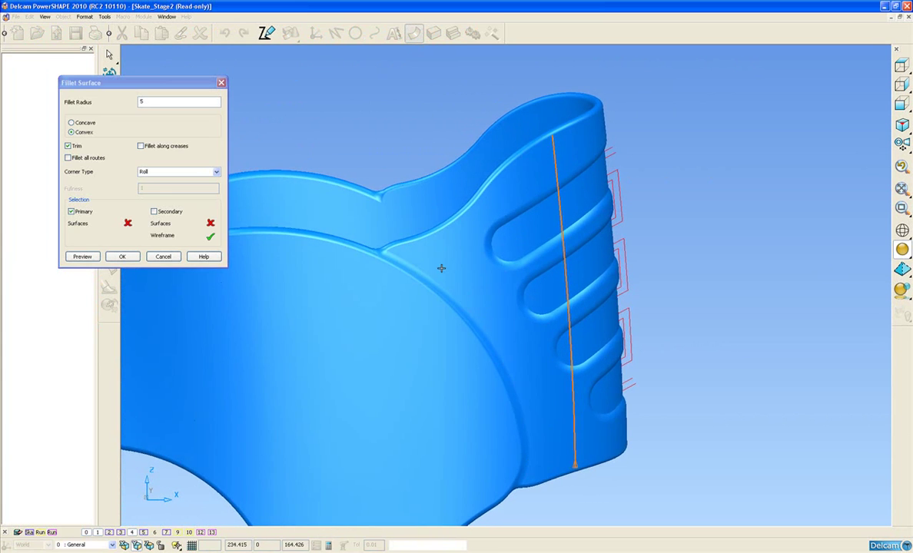
scroll(491, 302, up, 3)
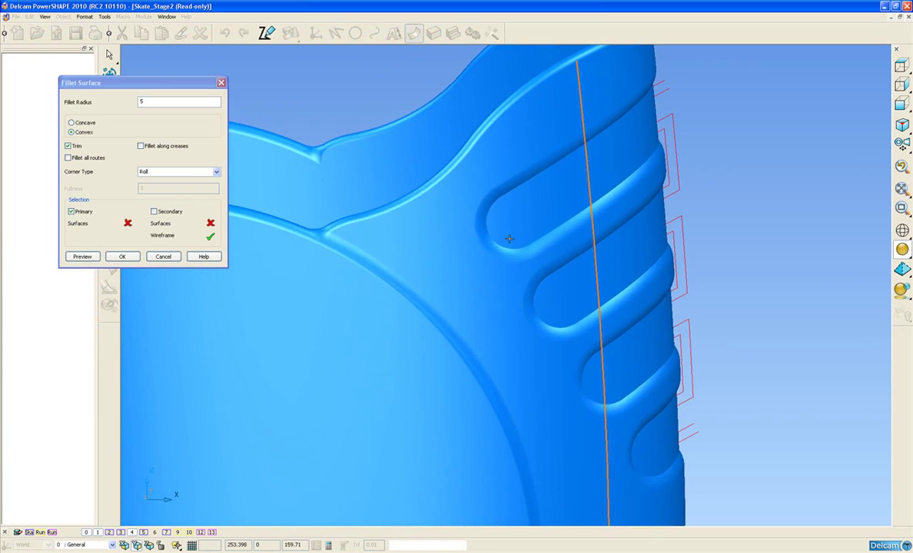
click(547, 199)
middle_drag(538, 220, 541, 199)
click(153, 212)
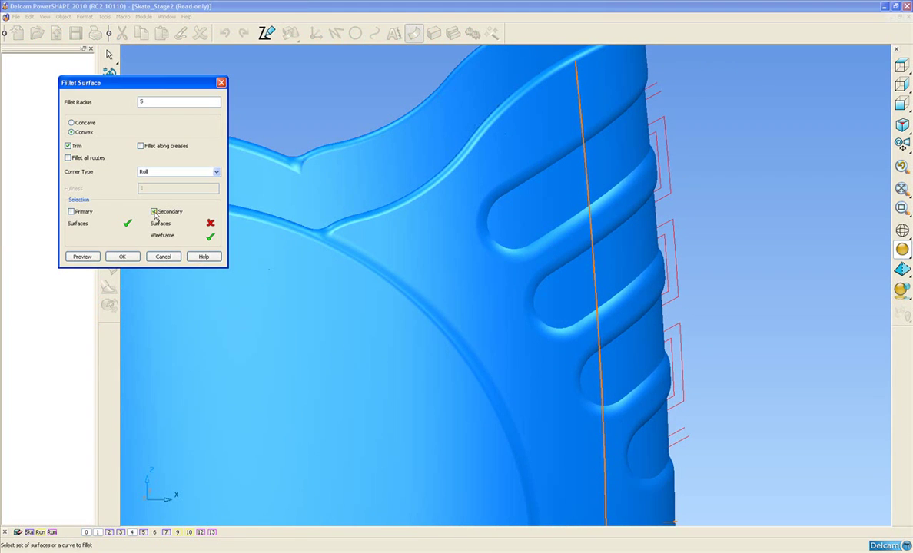
Step: Choose all four finger-slot fillet surfaces, from the top slot to the lowest, as the fillet's secondary surfaces
middle_drag(526, 252, 484, 256)
scroll(506, 296, up, 2)
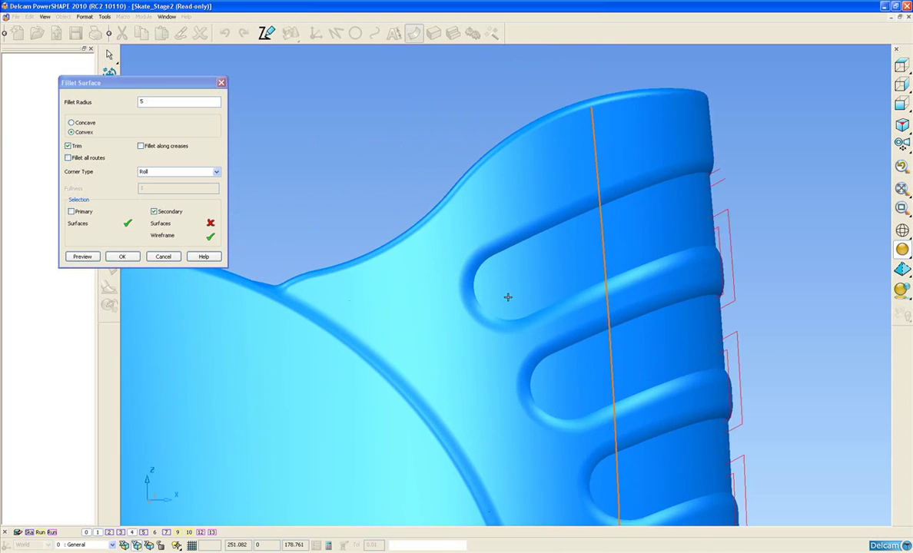
scroll(501, 279, up, 2)
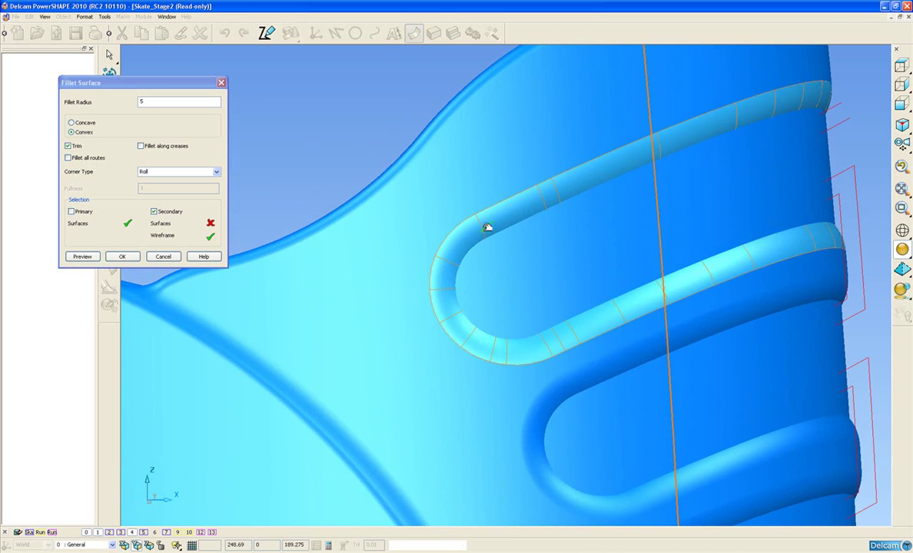
click(495, 219)
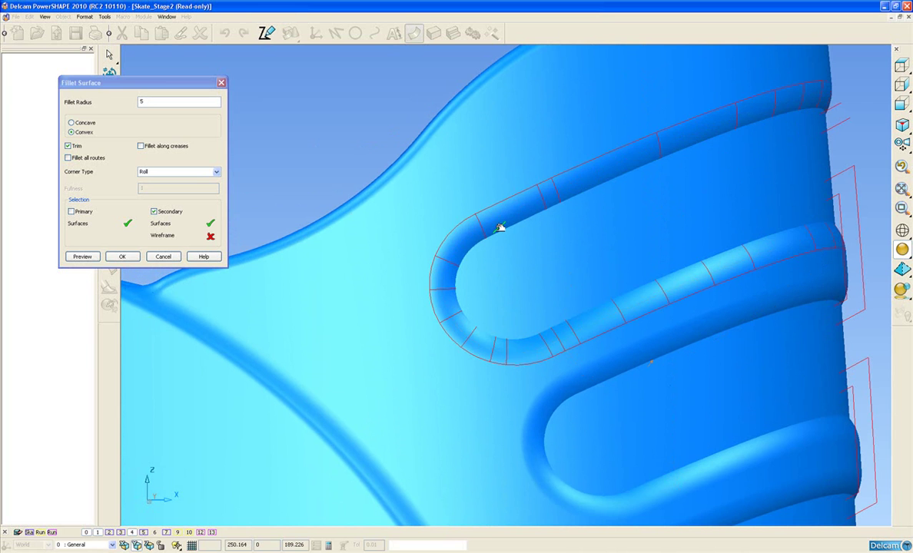
shift+middle_drag(550, 335, 543, 249)
middle_drag(551, 293, 529, 328)
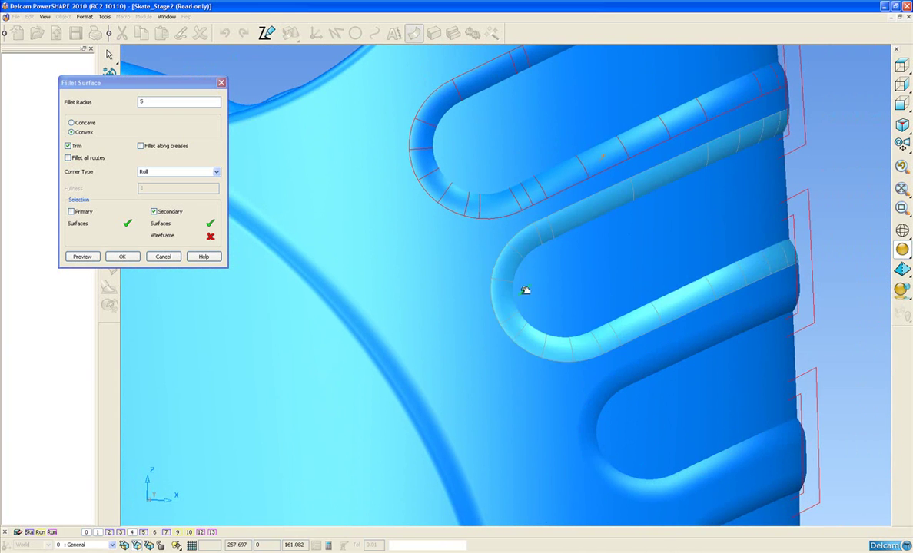
click(523, 244)
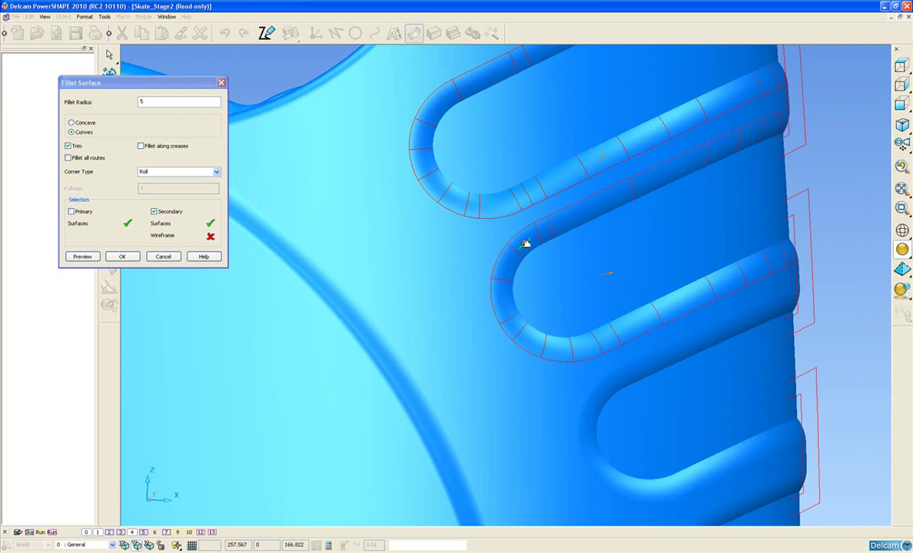
click(611, 385)
key(q)
shift+middle_drag(644, 429, 568, 276)
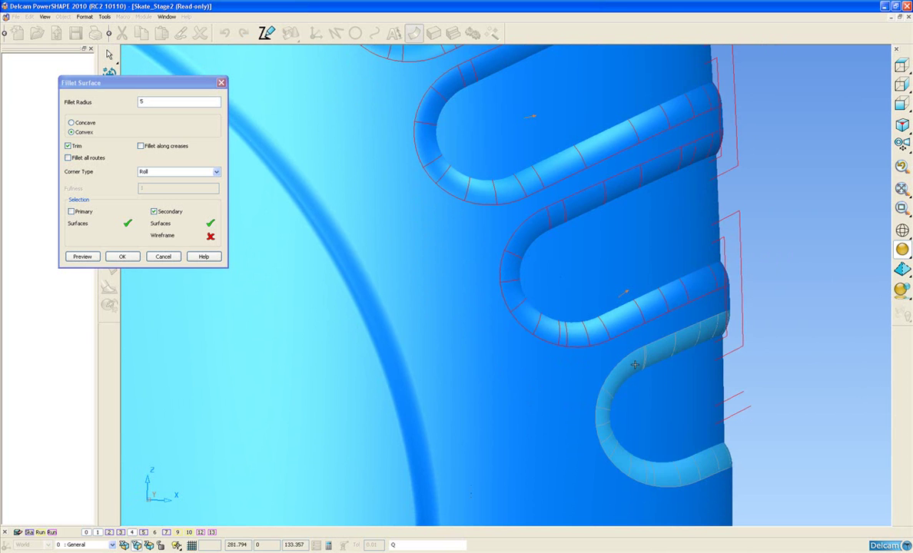
click(635, 362)
middle_drag(634, 362, 515, 346)
shift+middle_drag(540, 255, 530, 315)
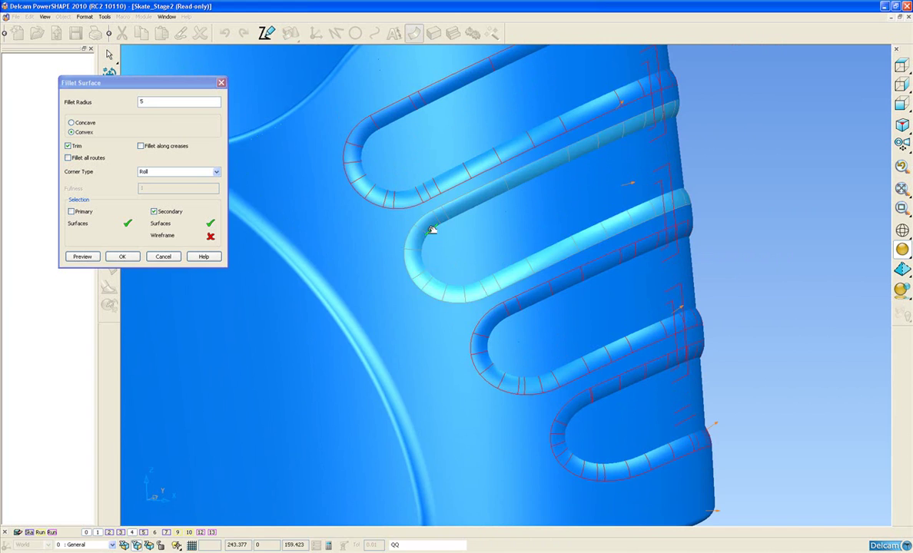
Step: Create the fillets along all routes as concave, with a radius of 2 and trimming on
double_click(152, 102)
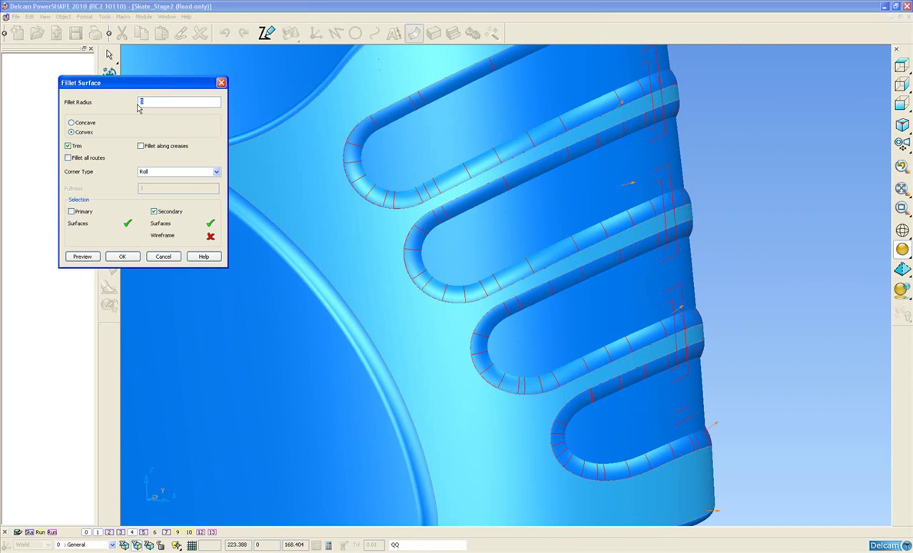
text(2)
click(70, 122)
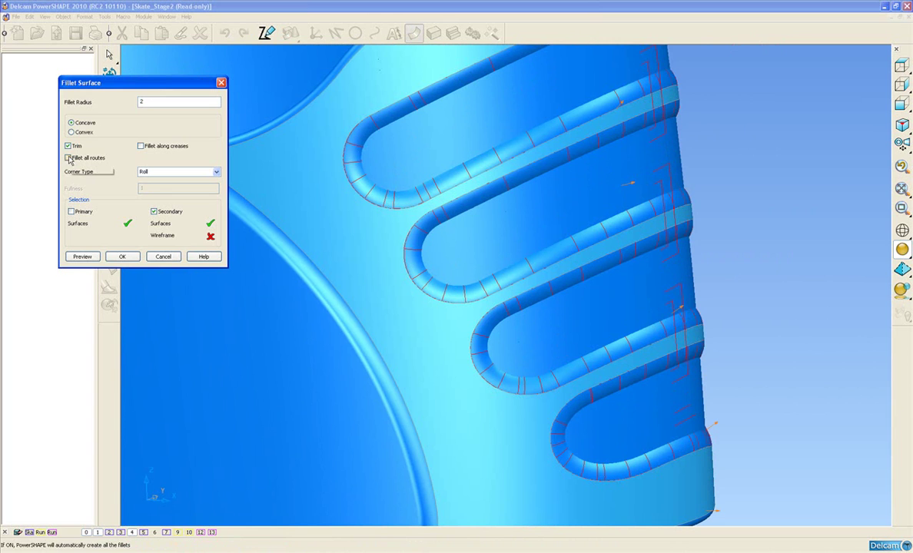
click(69, 157)
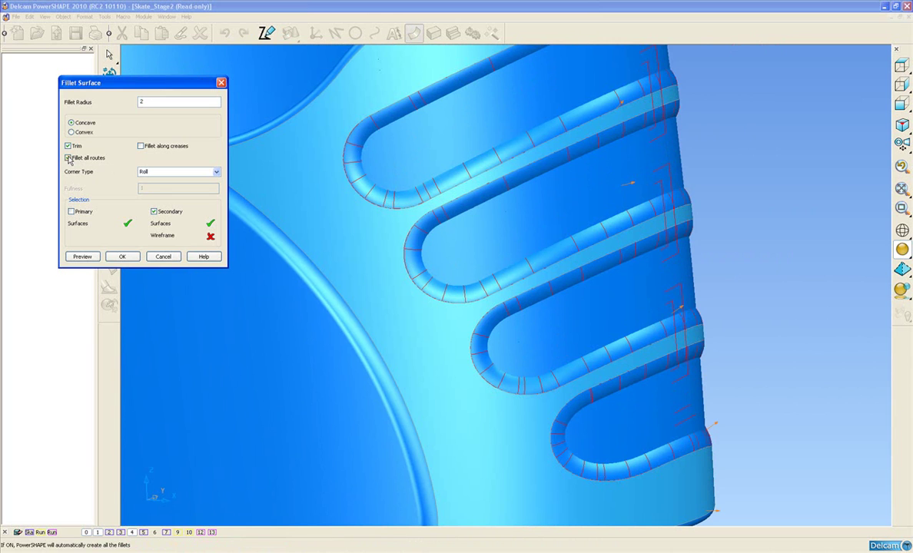
click(122, 258)
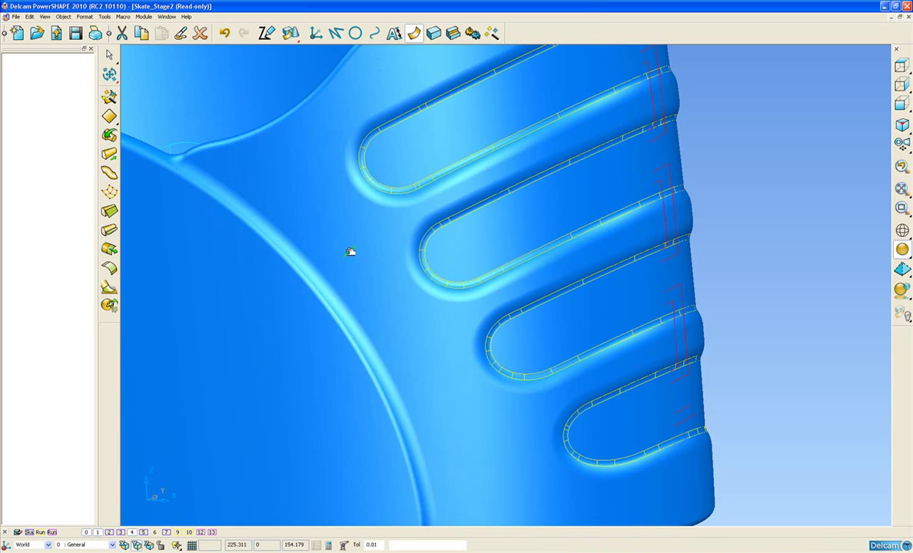
Step: Select the surface inside the finger slots and examine how it is trimmed against the new fillets around the cuff
scroll(476, 249, up, 2)
middle_drag(476, 249, 553, 209)
click(530, 176)
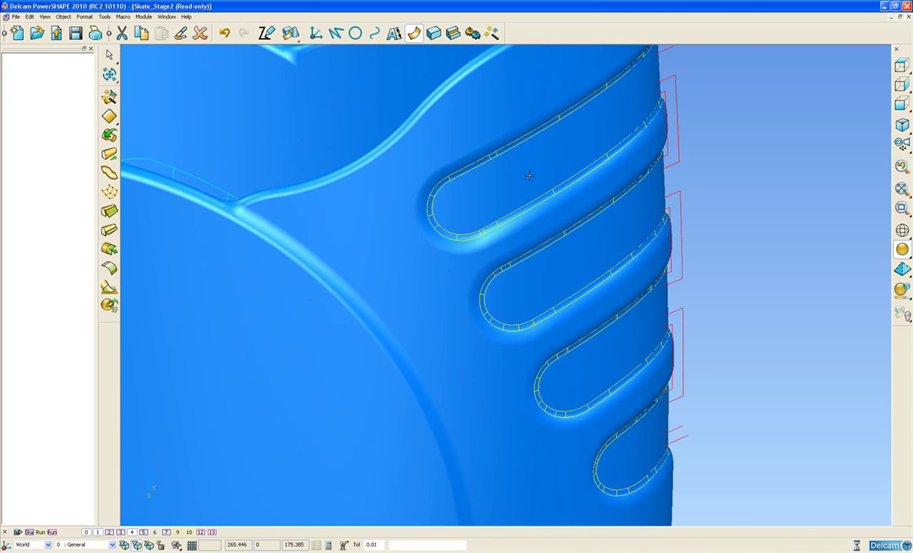
scroll(530, 176, down, 3)
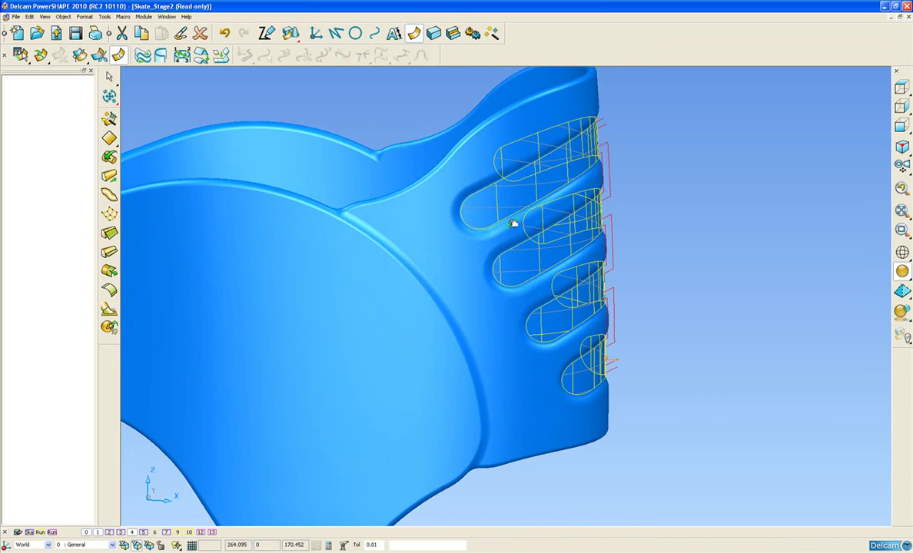
scroll(540, 305, up, 1)
scroll(540, 305, up, 5)
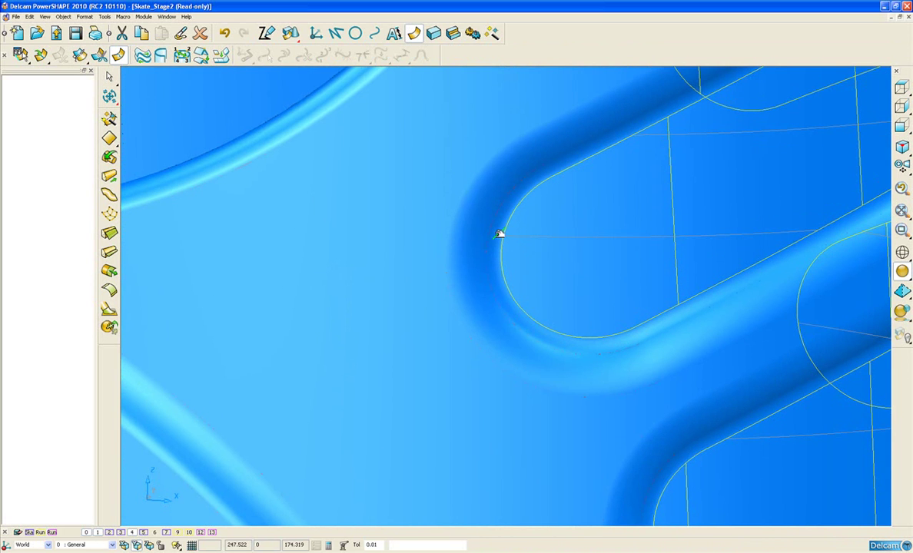
scroll(489, 230, down, 5)
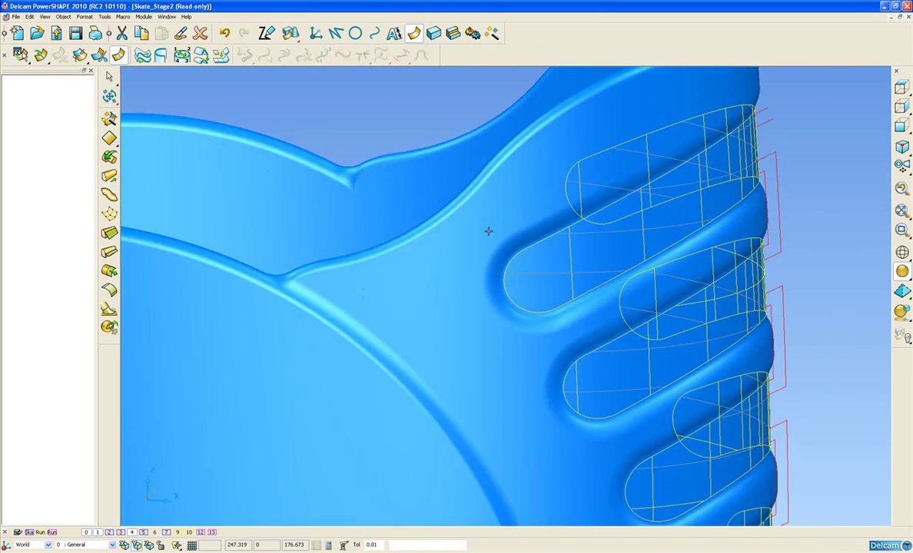
click(680, 260)
middle_drag(597, 254, 550, 286)
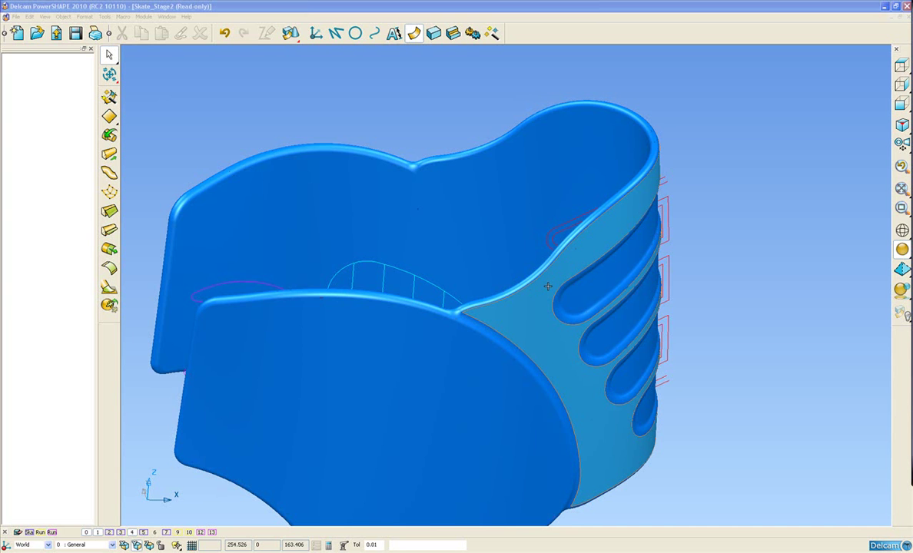
Step: Convert all the cuff and side support surfaces into a solid and accept the recommended fixing of its faults
ctrl+middle_drag(491, 236, 632, 373)
middle_drag(503, 280, 532, 271)
shift+middle_drag(532, 270, 561, 237)
mouse_move(109, 54)
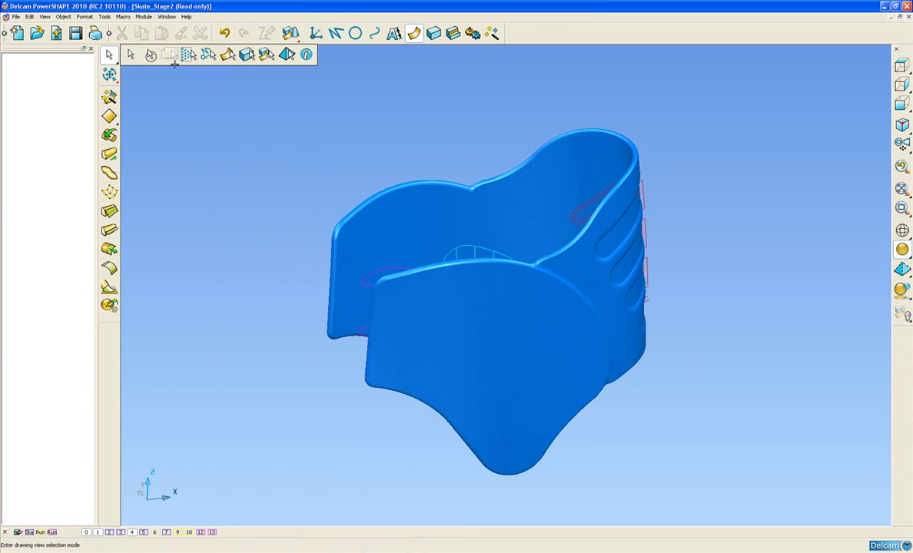
click(228, 56)
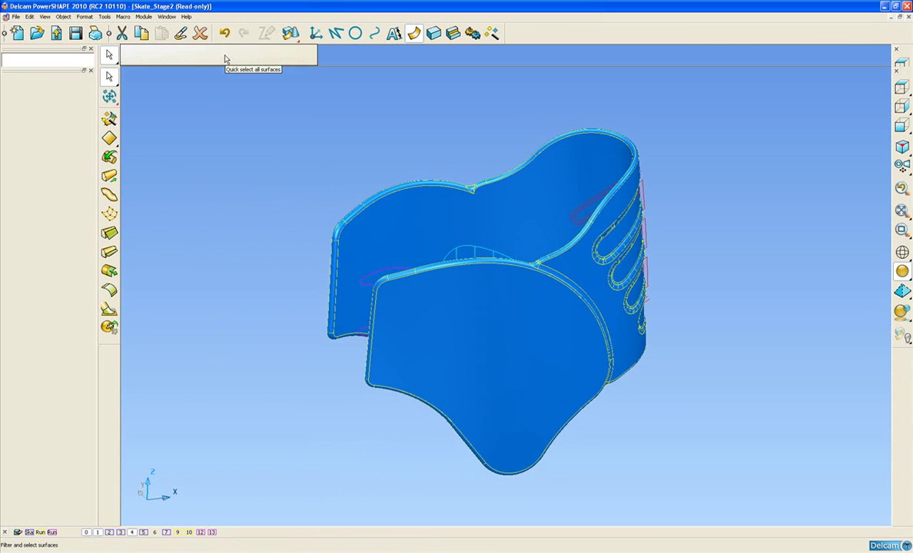
click(434, 34)
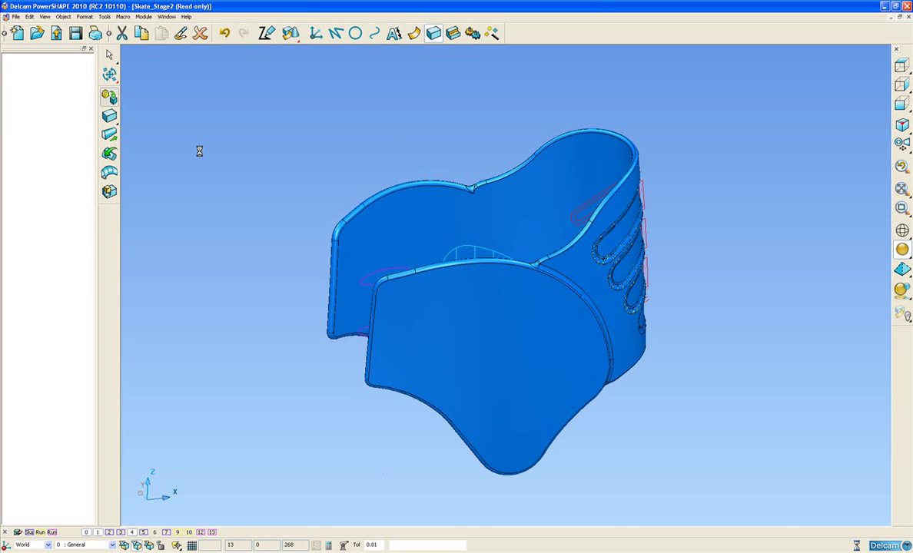
drag(453, 262, 277, 144)
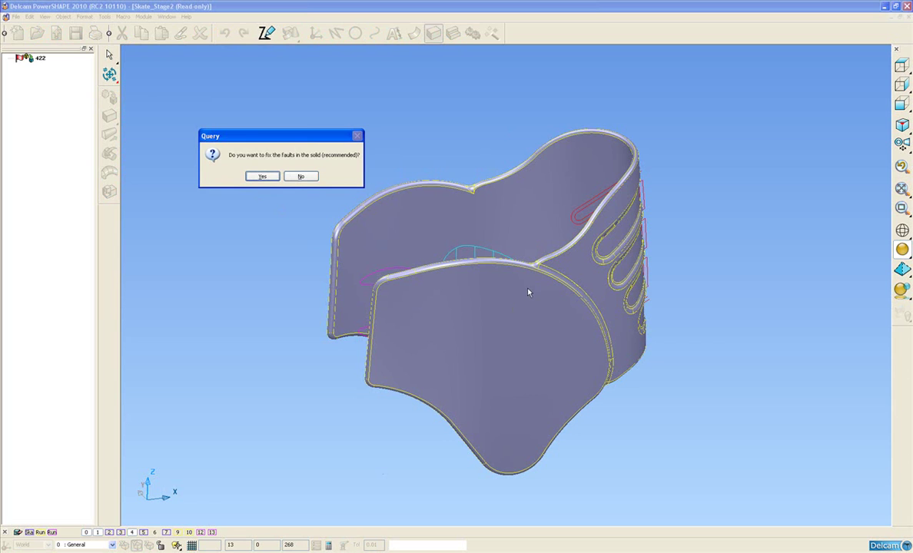
click(260, 176)
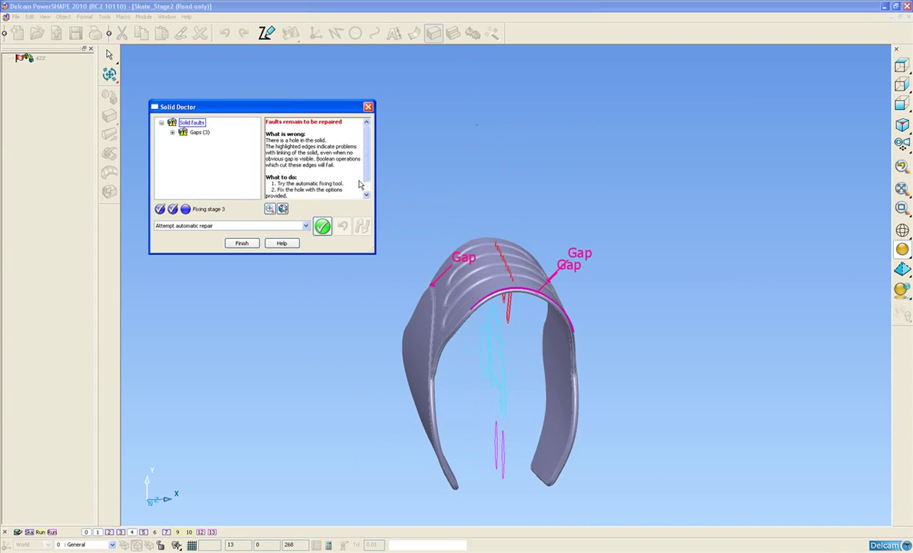
Step: Expand the listed gaps in Solid Doctor and repair them all with the option to link edges across the gap and heal if possible
click(172, 132)
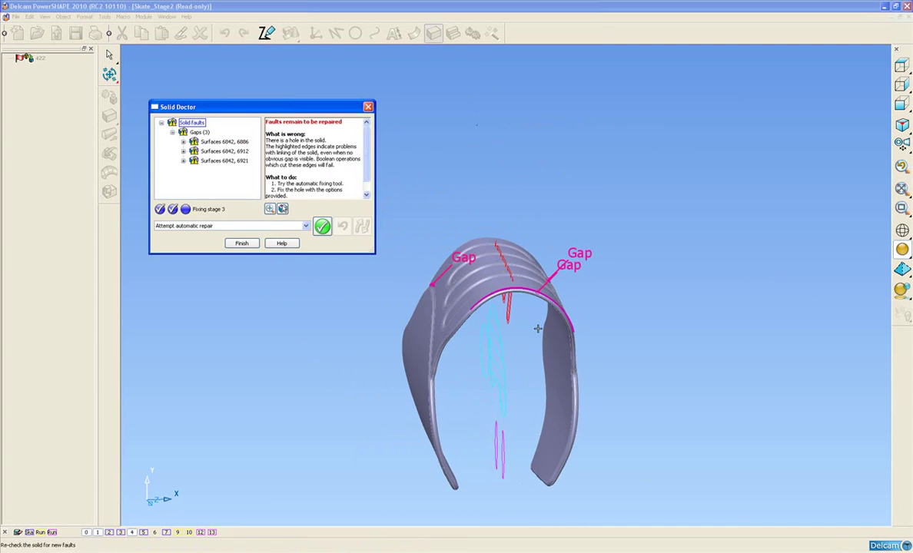
middle_drag(537, 328, 398, 287)
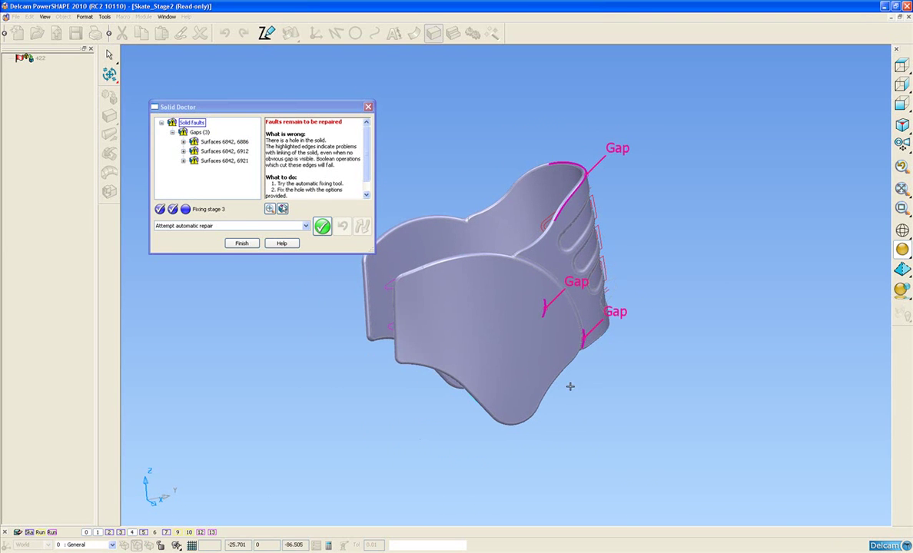
click(306, 226)
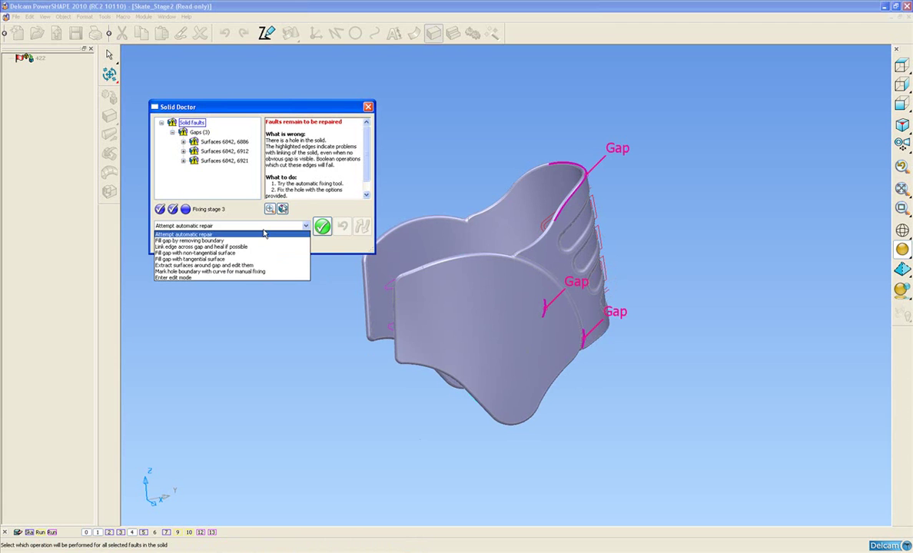
click(229, 247)
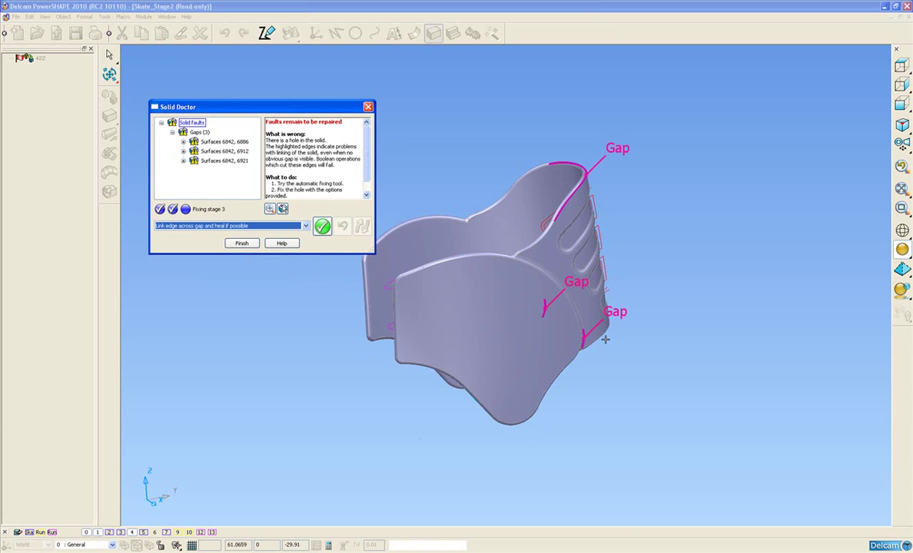
middle_drag(606, 340, 604, 332)
click(322, 227)
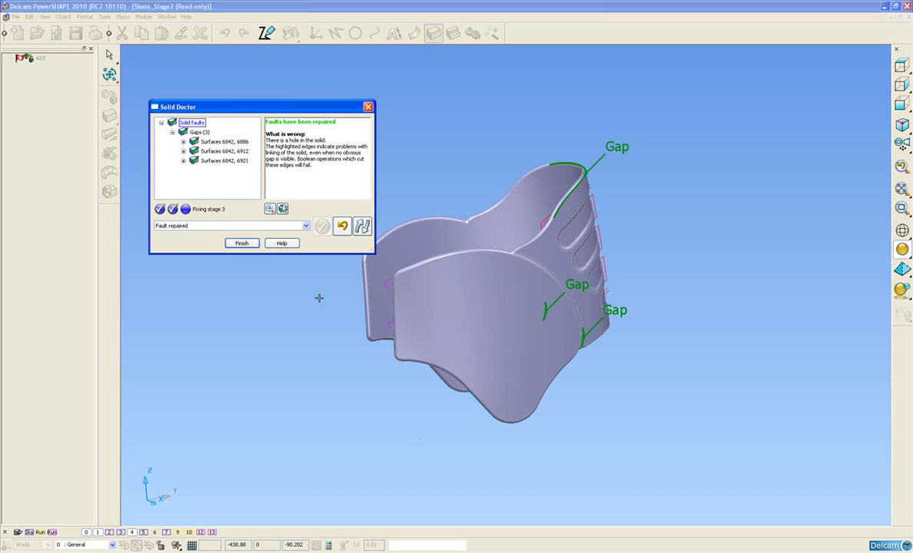
Step: Inspect the repaired gaps around the cuff, finish Solid Doctor to accept the solid, and clear the selection
shift+middle_drag(577, 318, 591, 365)
middle_drag(541, 368, 531, 351)
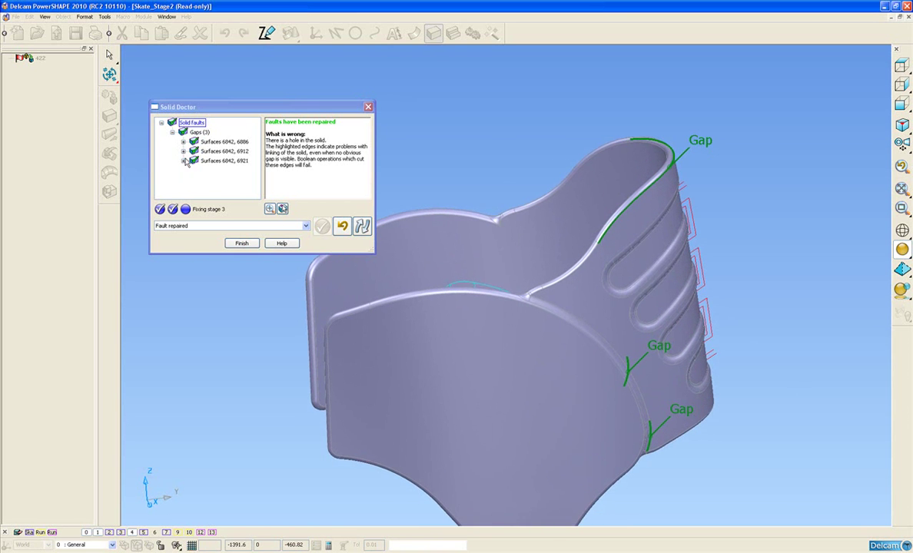
middle_drag(646, 295, 631, 294)
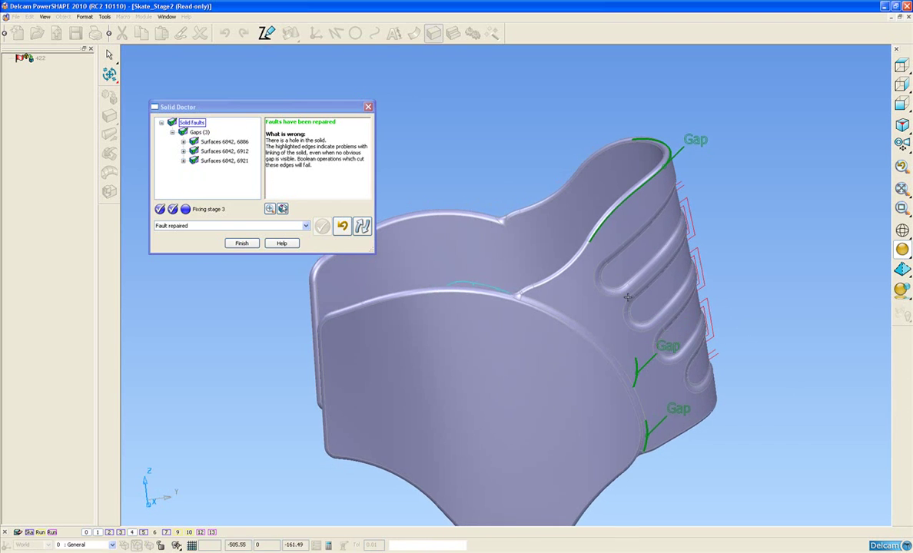
click(247, 245)
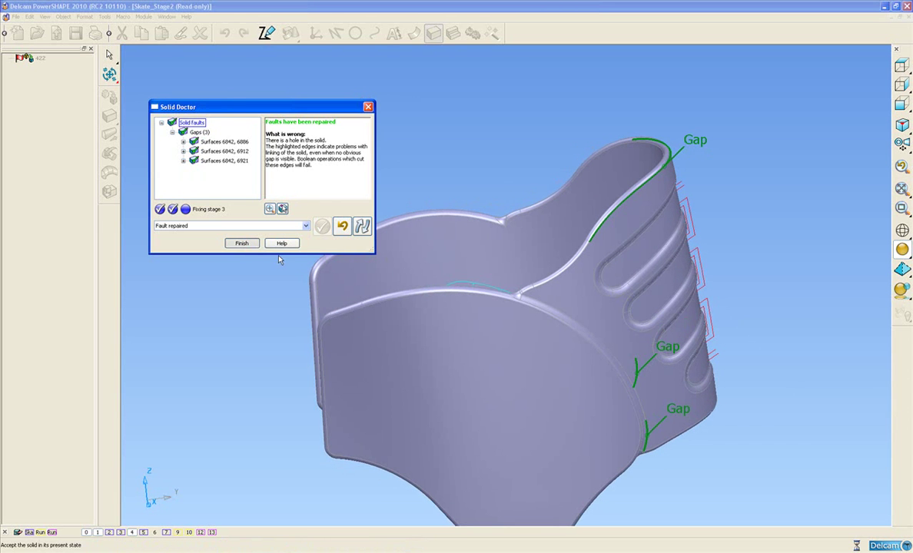
middle_drag(377, 271, 513, 326)
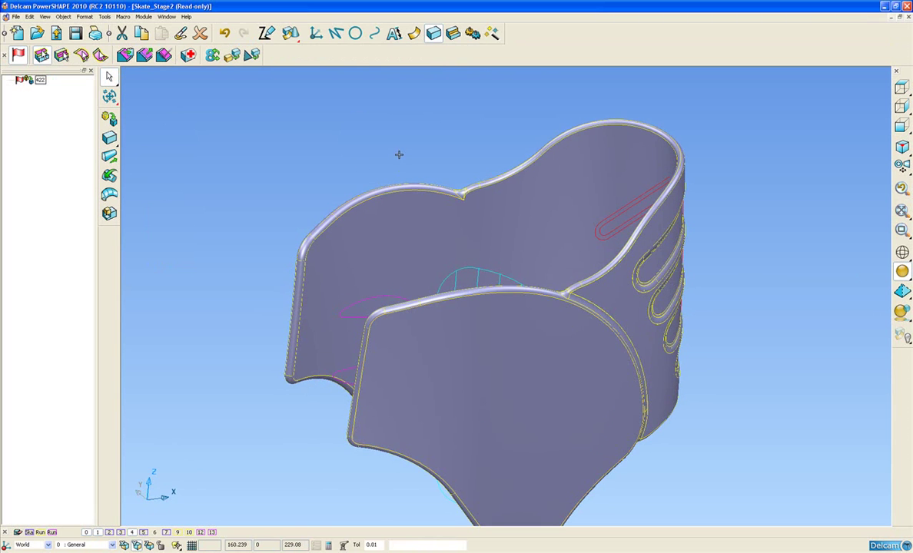
click(399, 154)
Step: Extrude the inner finger-slot outline curve as surfaces through the cuff, with equal lengths of 90 in both directions
middle_drag(546, 286, 528, 316)
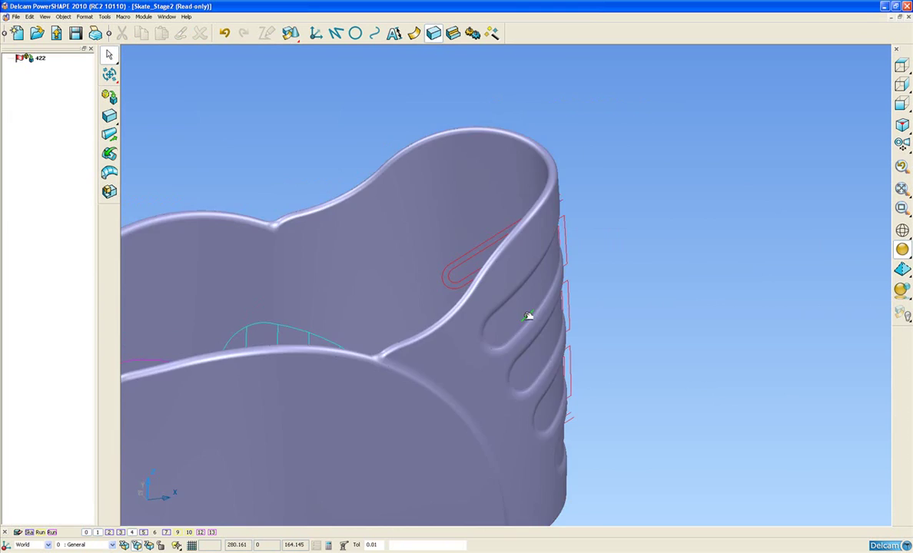
scroll(523, 311, up, 3)
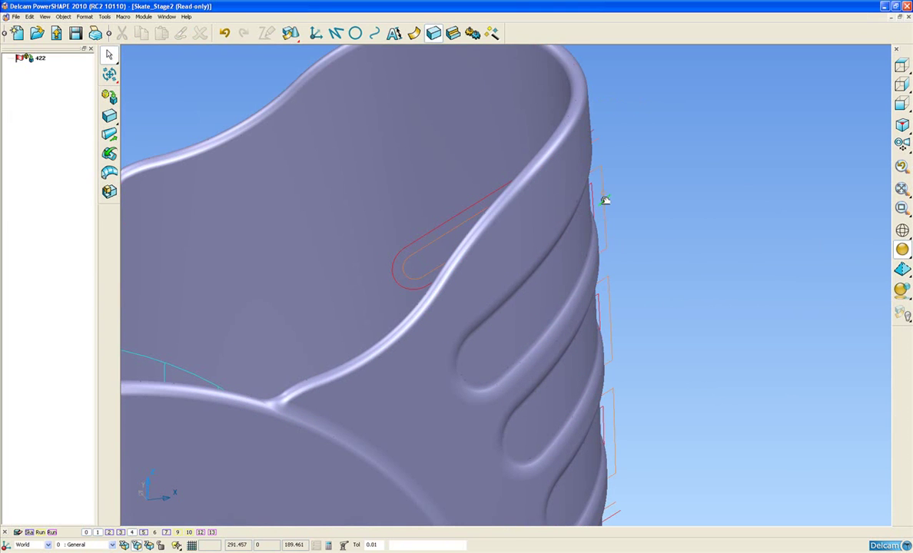
click(604, 200)
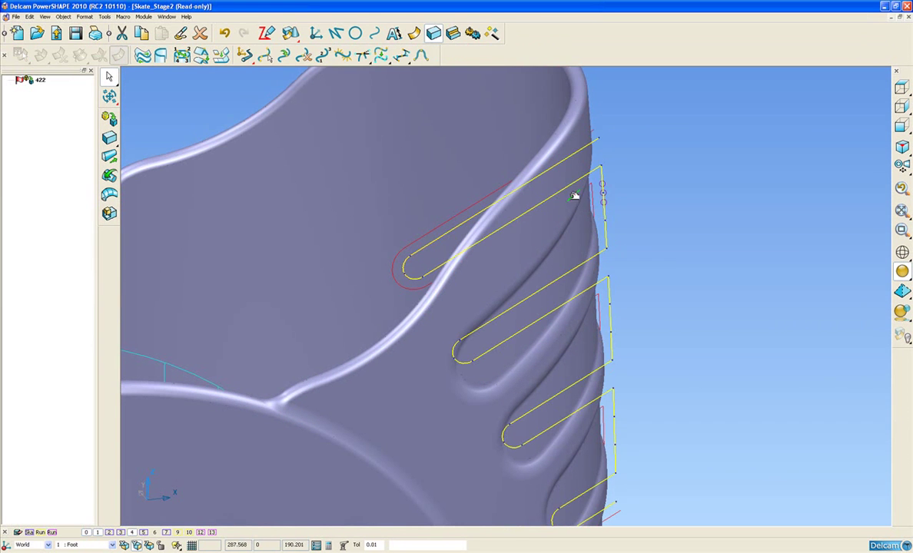
ctrl+middle_drag(577, 196, 381, 115)
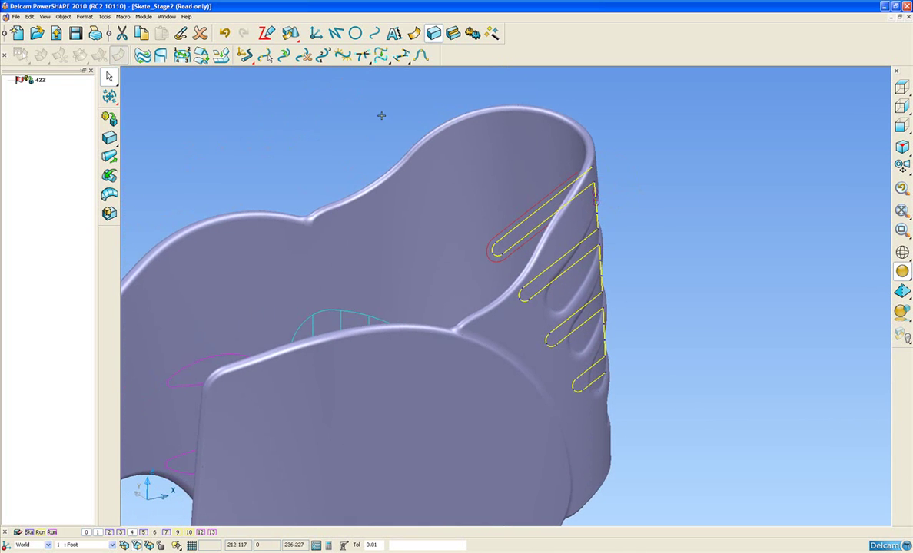
click(414, 33)
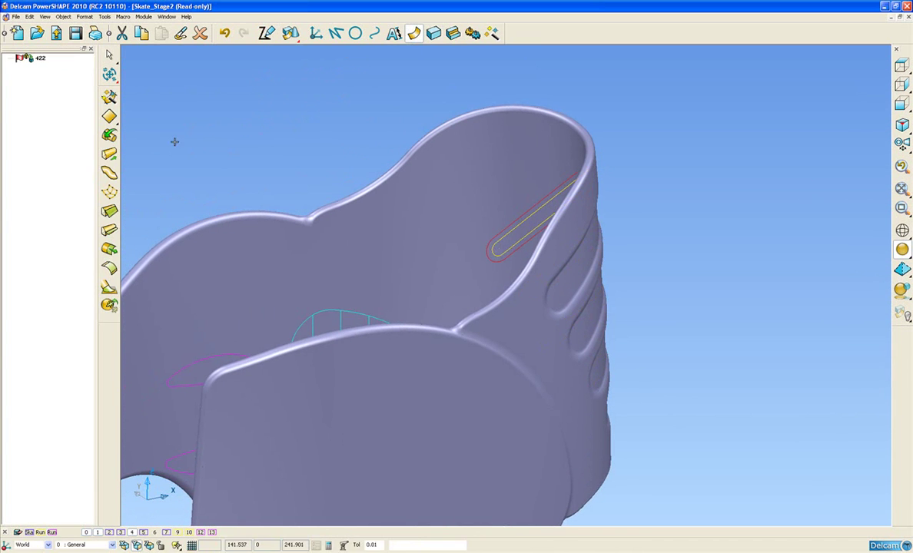
click(109, 154)
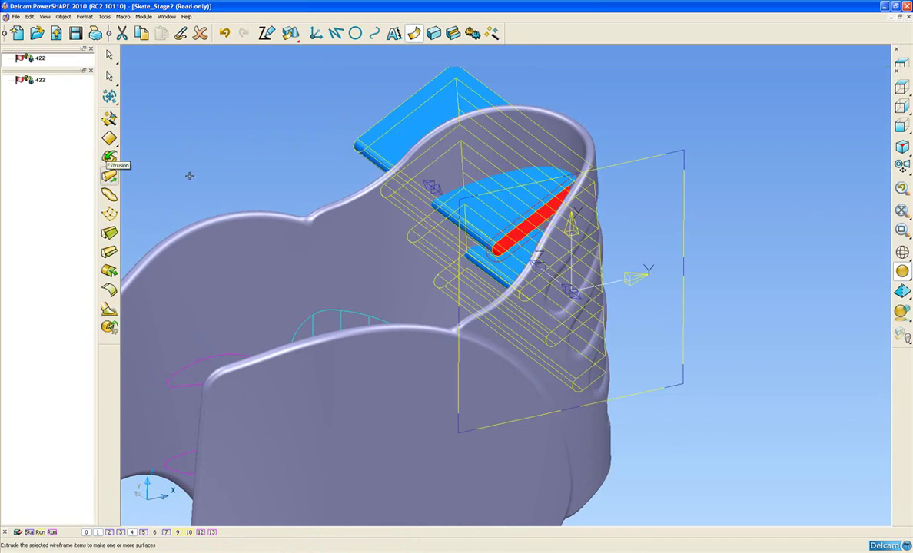
double_click(359, 143)
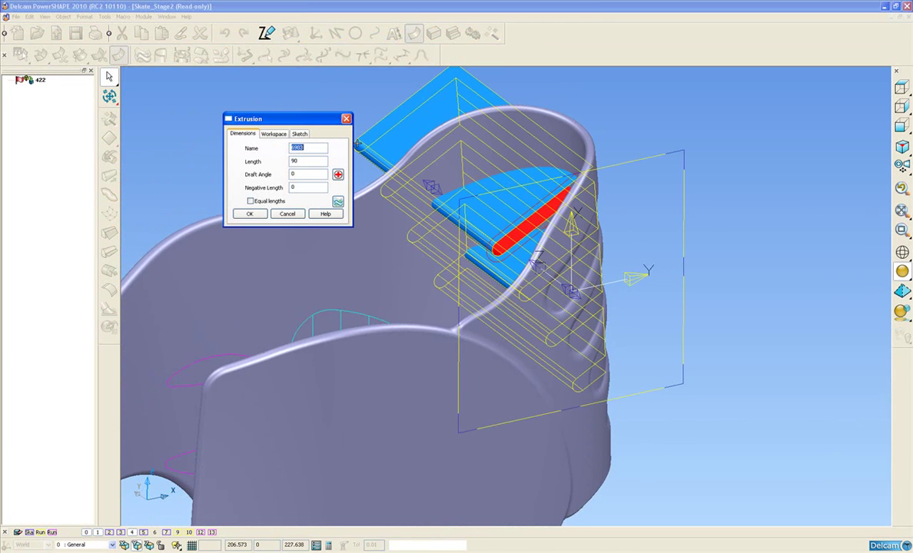
click(251, 200)
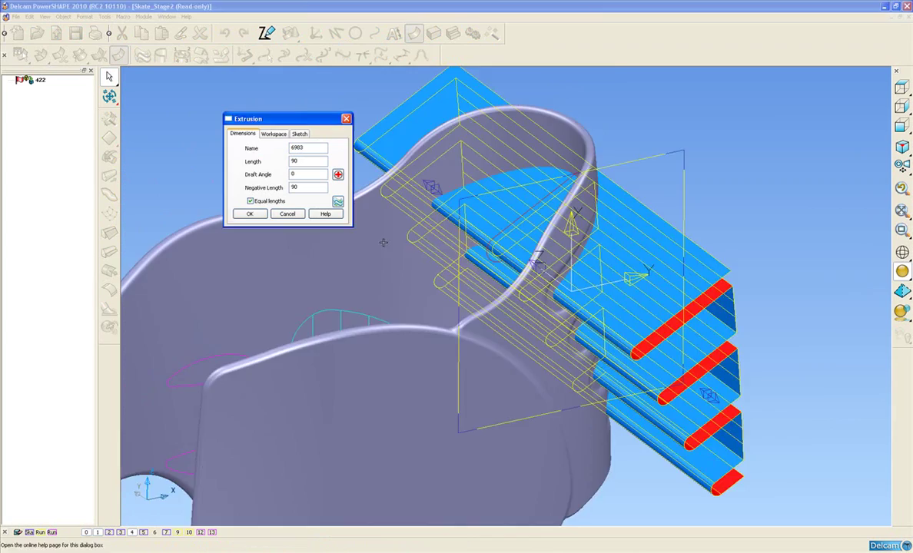
middle_drag(438, 187, 449, 273)
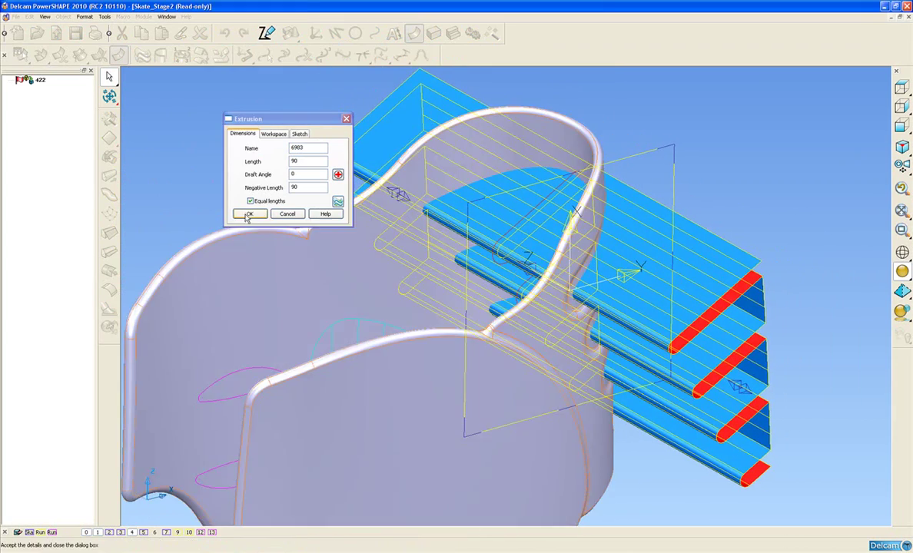
click(244, 215)
Step: Subtract the extruded finger shape from the active cuff solid and inspect the cut slots from both sides
mouse_move(523, 304)
middle_down()
mouse_move(350, 204)
mouse_move(404, 227)
mouse_move(365, 237)
middle_up()
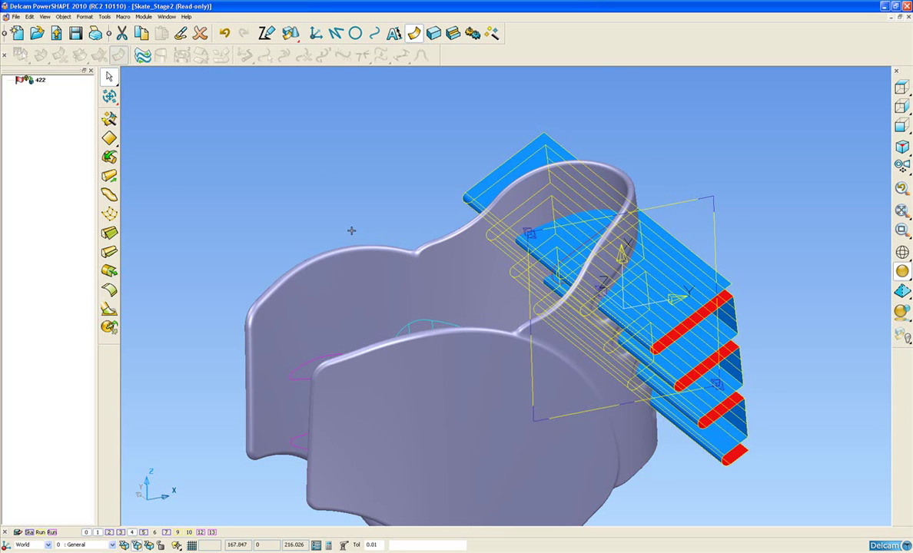
click(453, 33)
click(109, 115)
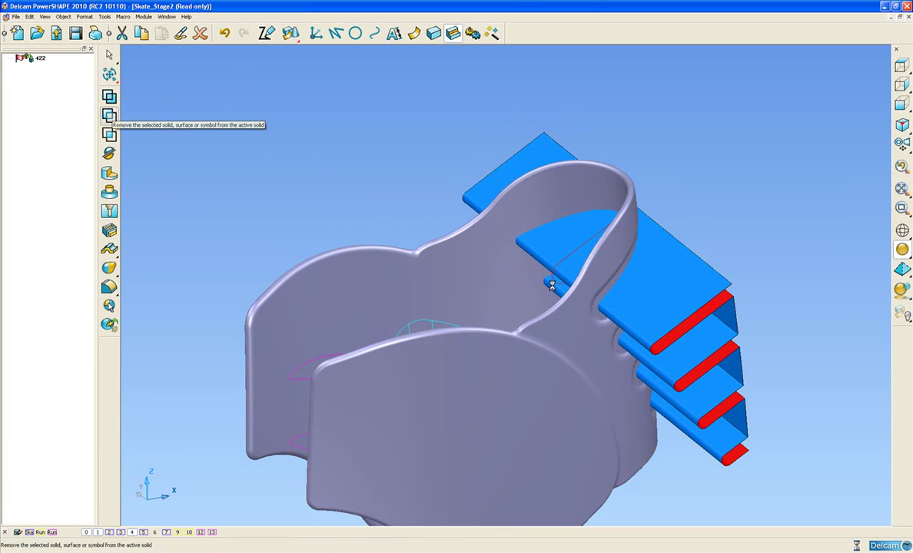
middle_drag(411, 195, 481, 358)
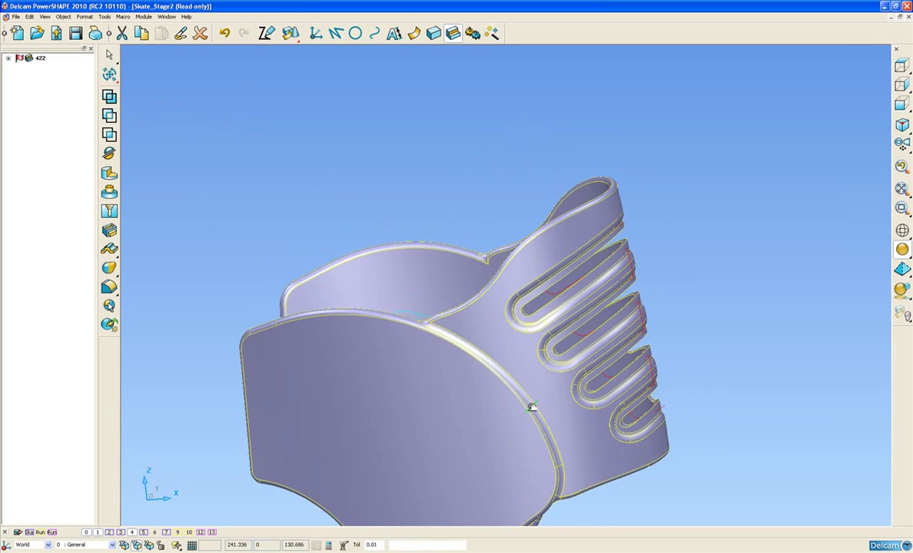
ctrl+middle_drag(535, 407, 472, 280)
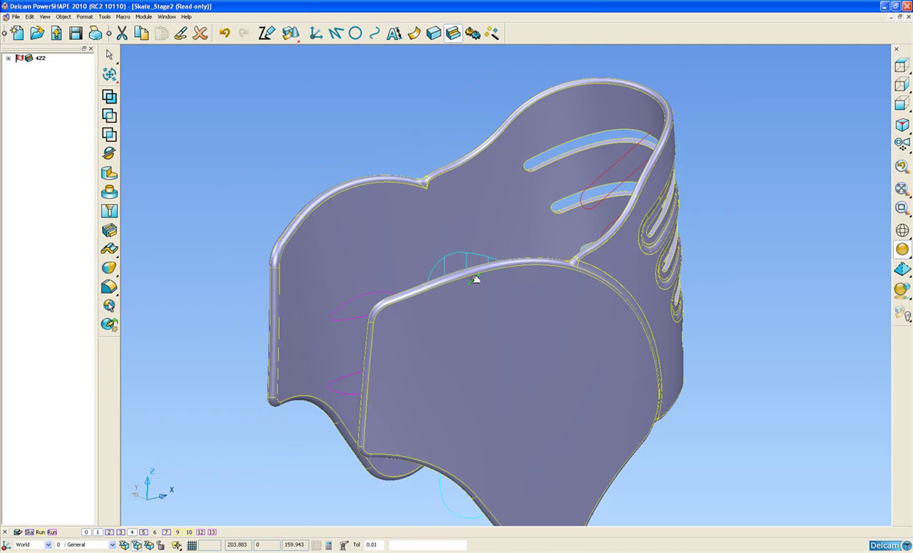
Step: Show the skate's level group so the whole boot is displayed with the cuff, and deselect the cuff solid
shift+middle_drag(491, 273, 519, 245)
scroll(520, 244, down, 3)
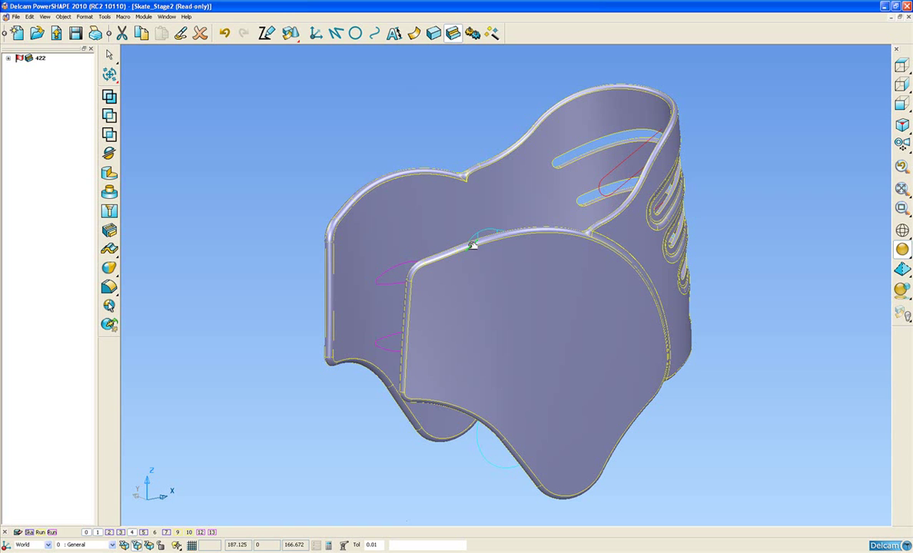
click(29, 532)
scroll(492, 279, down, 2)
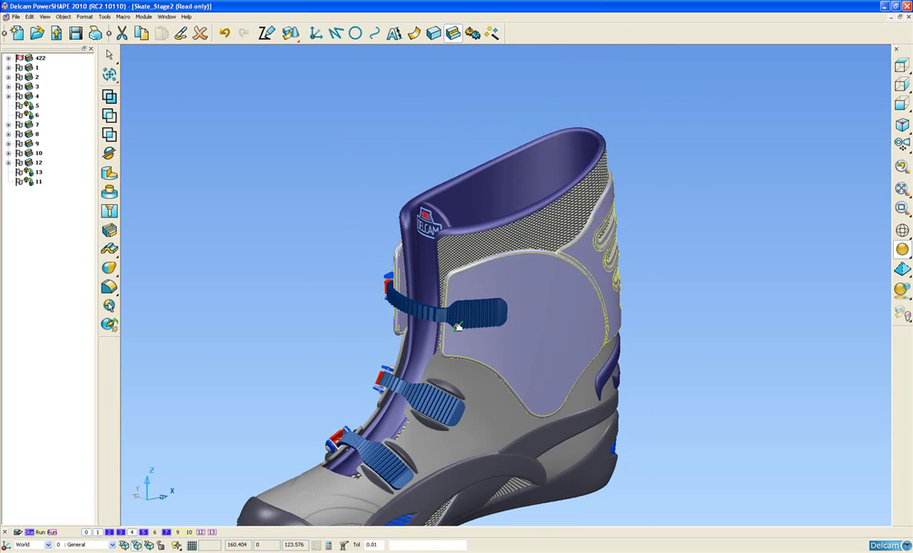
click(325, 265)
scroll(368, 275, up, 3)
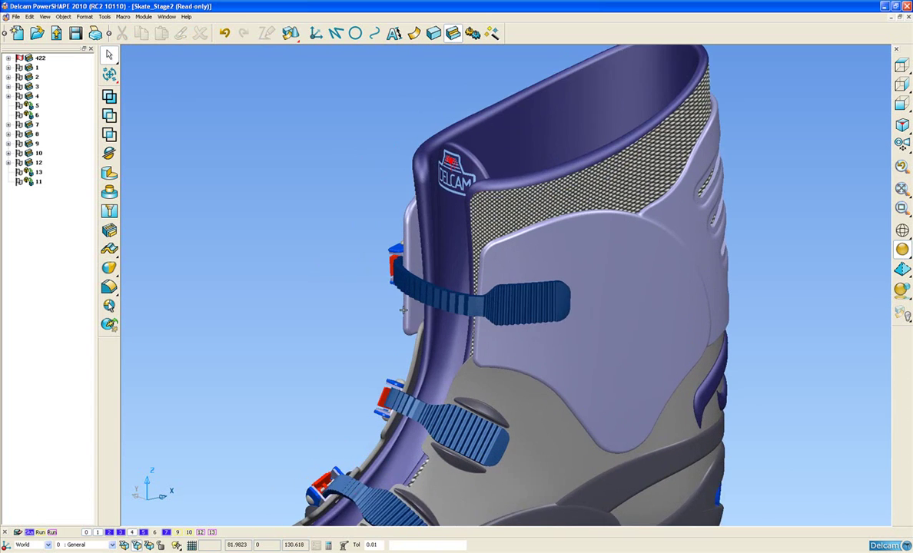
Step: Paste the dark purple tongue surface's style, level, transparency and material attributes onto the cuff solid
middle_drag(410, 299, 422, 294)
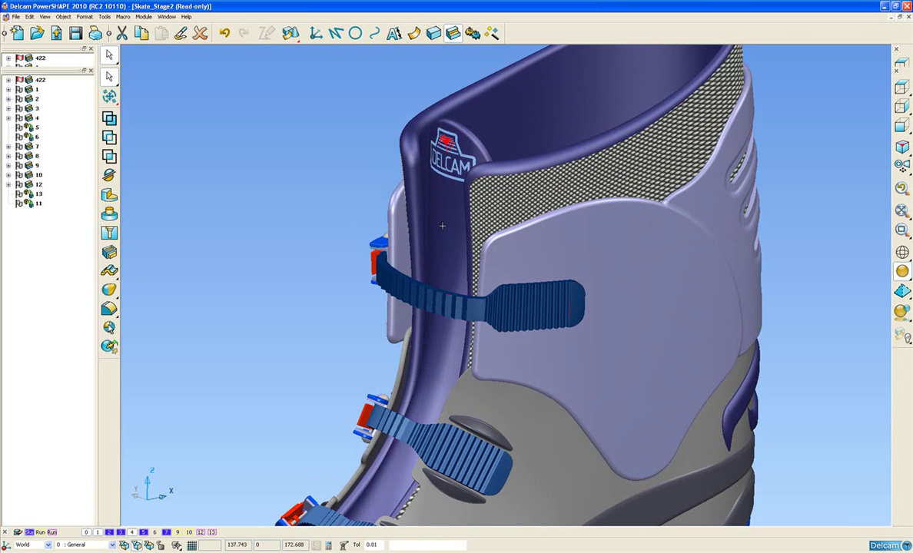
click(413, 209)
click(178, 35)
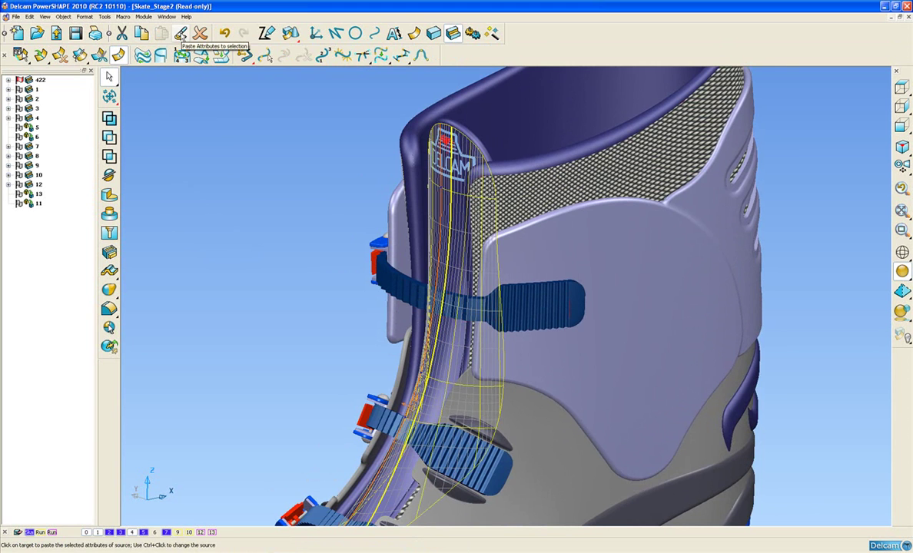
click(180, 35)
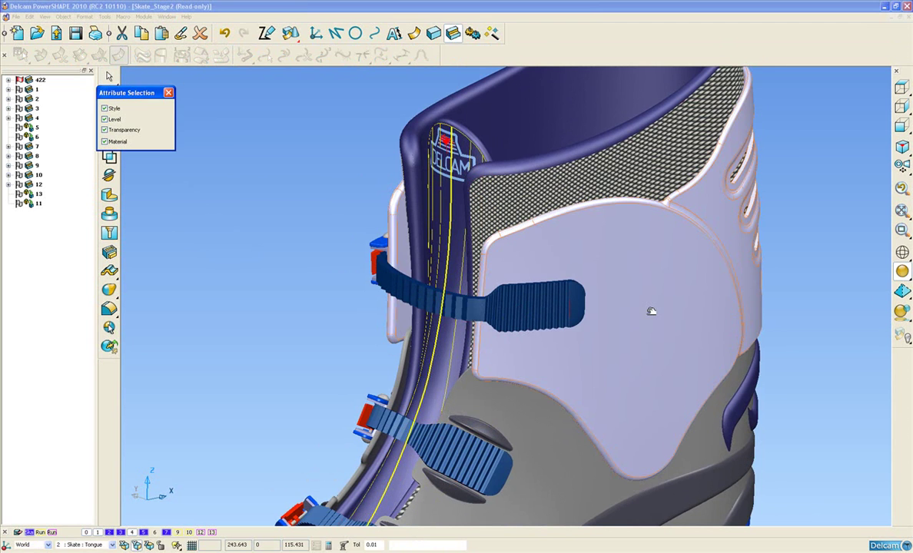
click(648, 312)
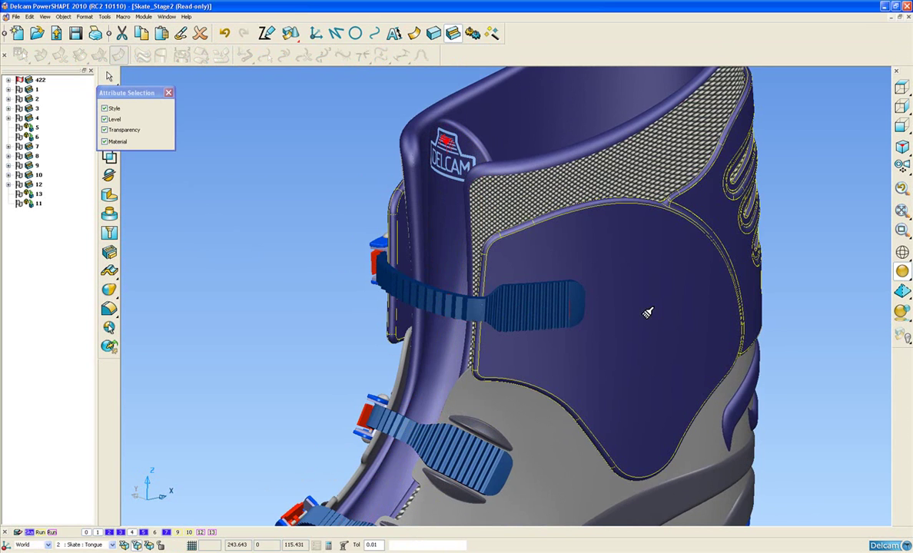
click(169, 93)
Step: Delete the leftover finger-slot outline curve at the back of the cuff and inspect the whole boot
scroll(338, 315, down, 3)
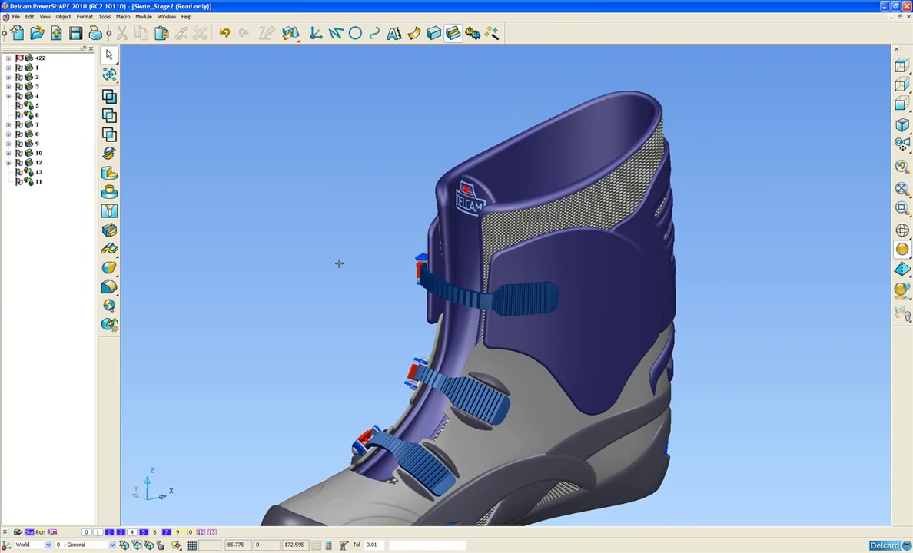
middle_drag(363, 298, 685, 395)
click(657, 301)
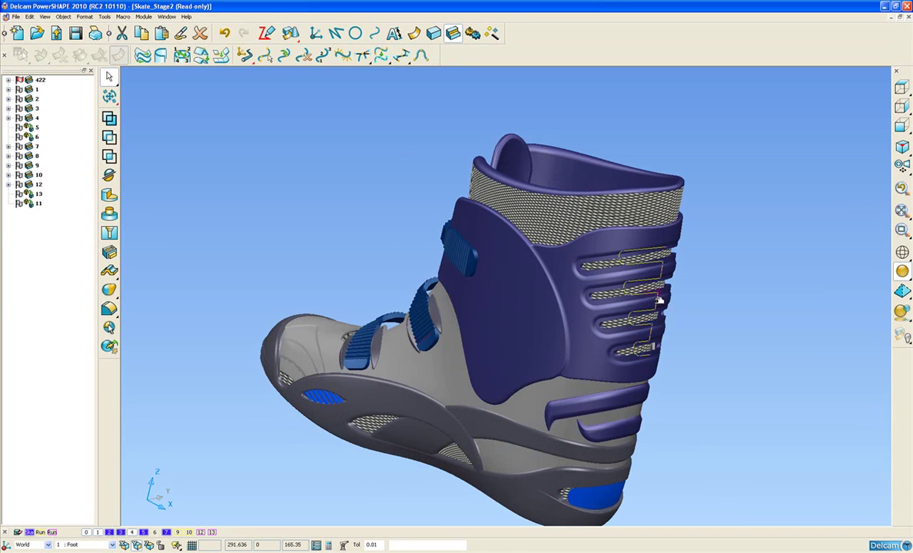
key(Delete)
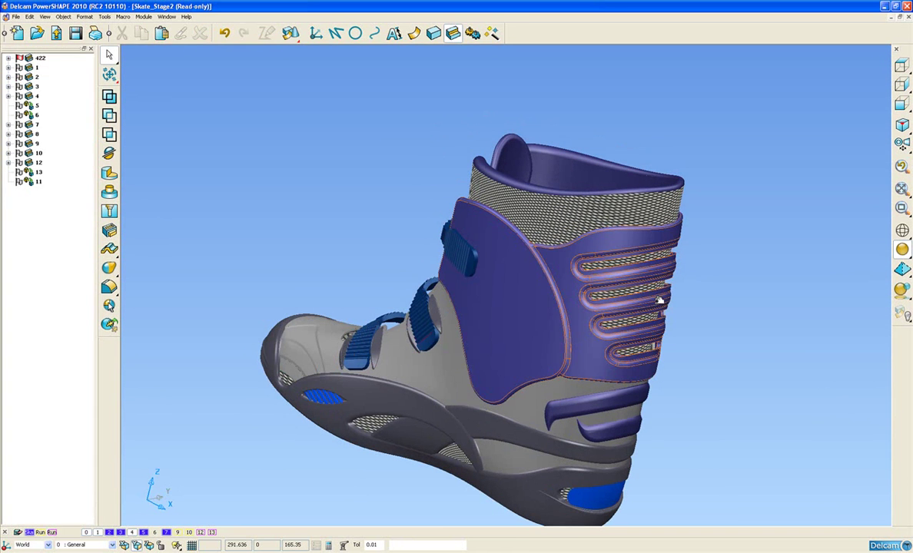
middle_drag(602, 326, 577, 322)
middle_drag(636, 344, 416, 284)
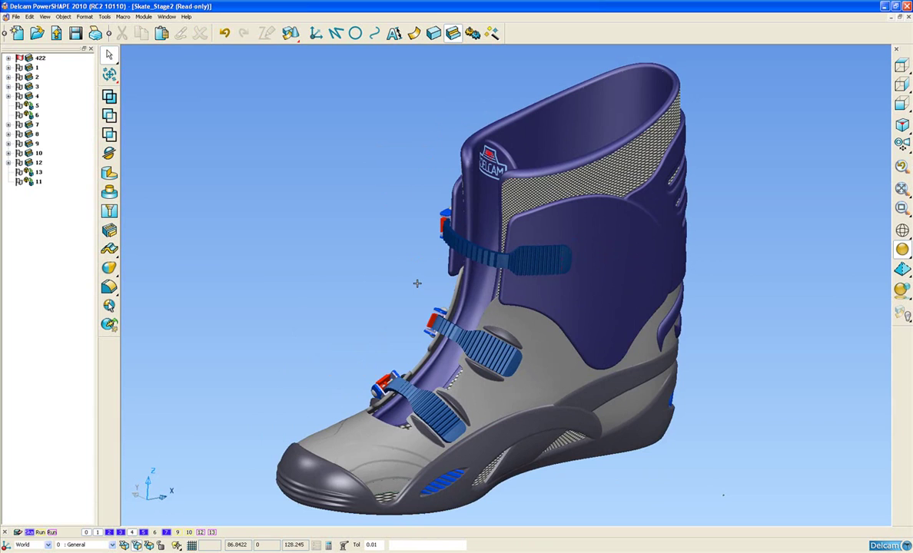